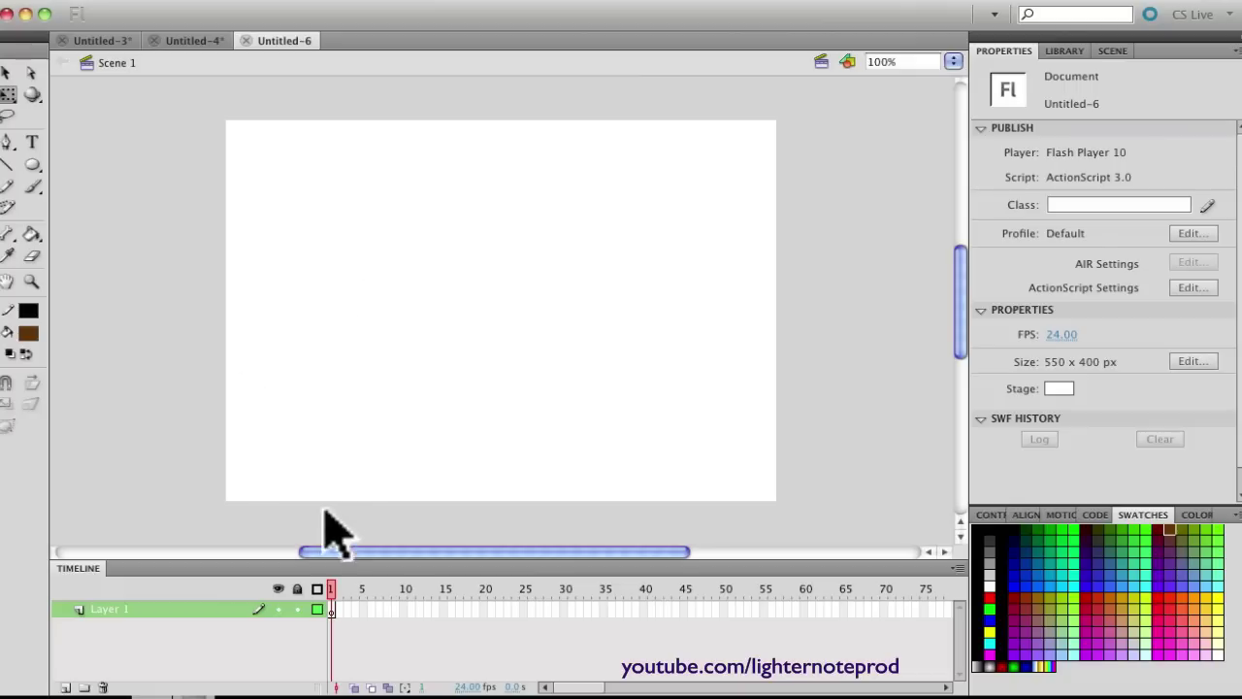
Draw a long, gently wavy ground line across the lower part of the stage with the Pencil tool
key(y)
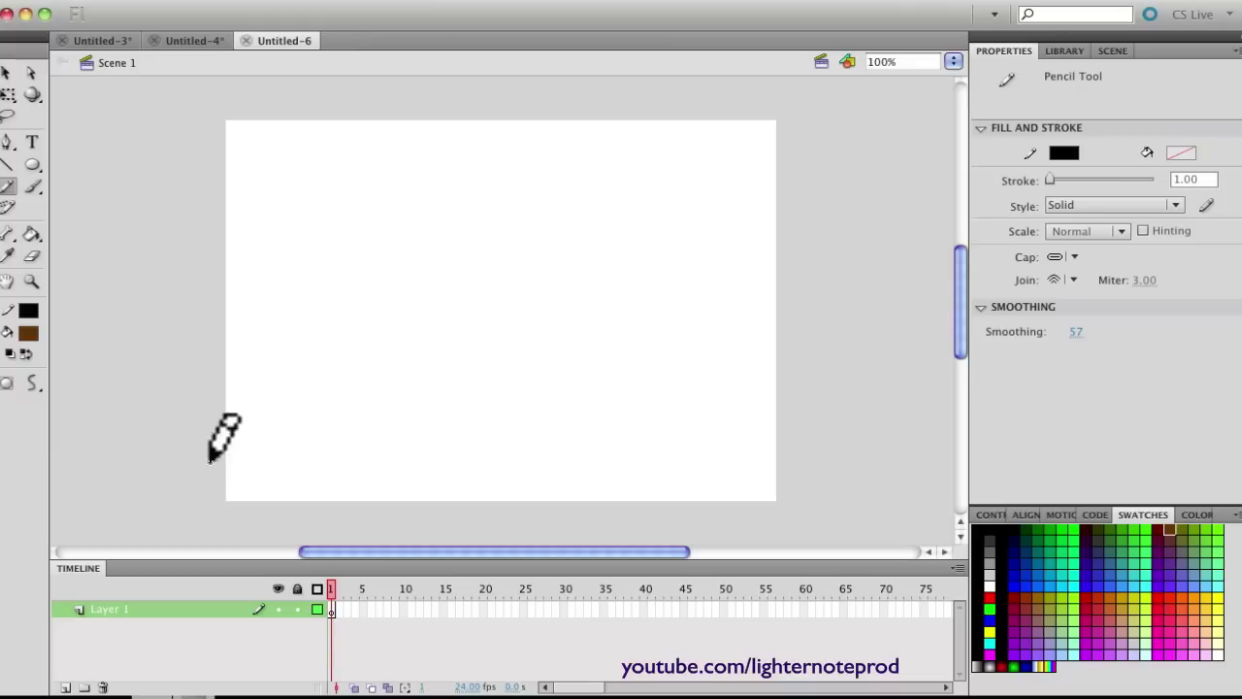
drag(218, 463, 412, 431)
key(super+z)
drag(199, 450, 840, 436)
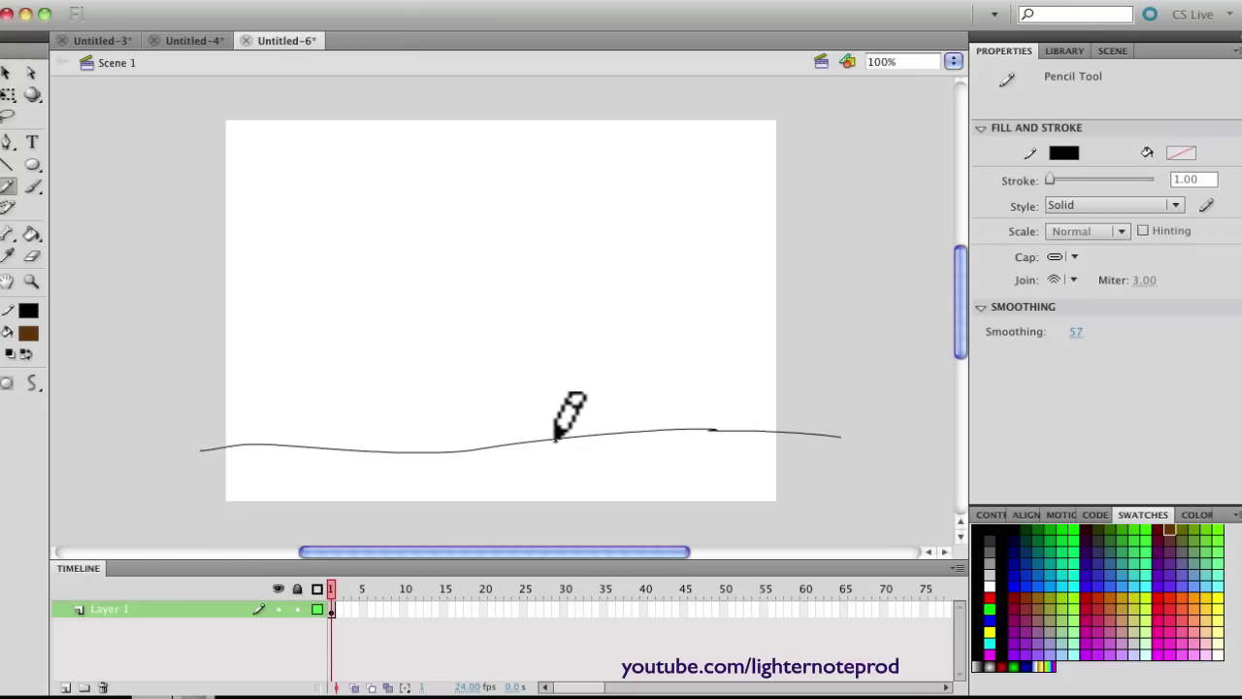
Sketch a tree with trunk, branches and leafy crown right of the stage's centre, with bushes beside it
mouse_move(548, 441)
mouse_down()
mouse_move(563, 371)
mouse_move(553, 294)
mouse_up()
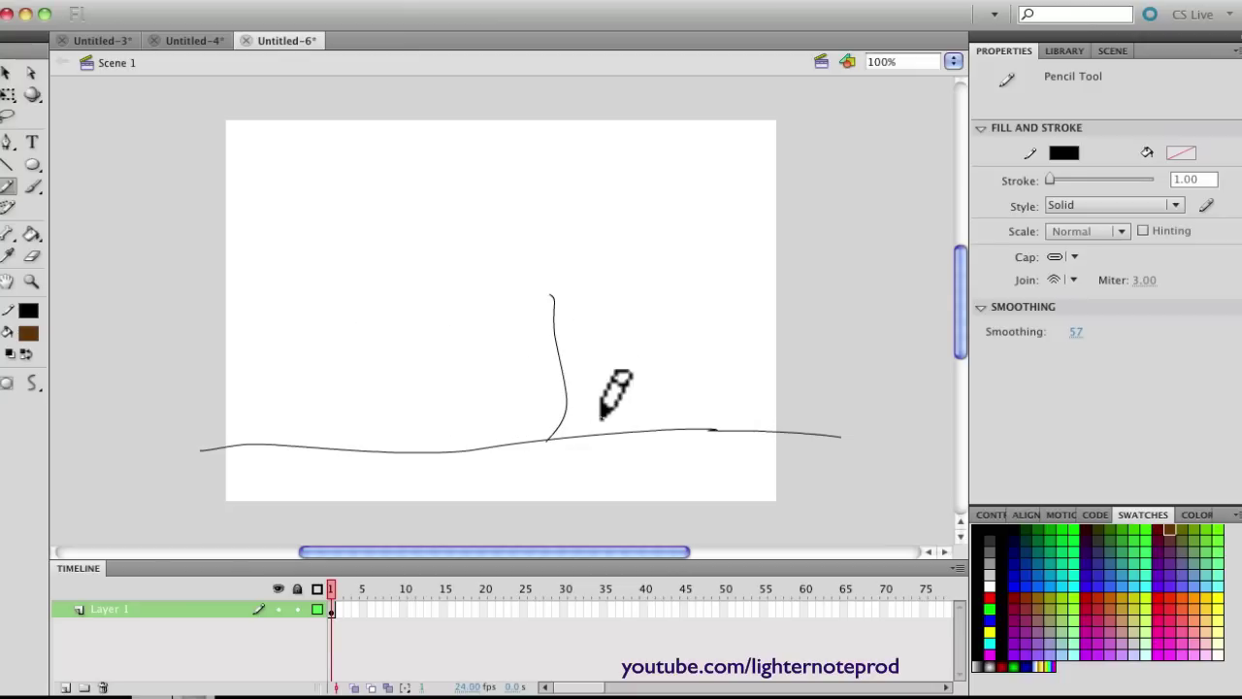
mouse_move(610, 434)
mouse_down()
mouse_move(592, 391)
mouse_move(591, 334)
mouse_move(610, 300)
mouse_move(689, 248)
mouse_move(591, 293)
mouse_move(649, 206)
mouse_up()
mouse_move(614, 250)
mouse_down()
mouse_move(597, 279)
mouse_move(574, 275)
mouse_move(581, 184)
mouse_move(558, 288)
mouse_move(543, 205)
mouse_move(553, 277)
mouse_move(549, 238)
mouse_move(564, 267)
mouse_move(576, 199)
mouse_up()
mouse_move(637, 277)
mouse_down()
mouse_move(722, 303)
mouse_move(733, 254)
mouse_move(674, 216)
mouse_move(704, 223)
mouse_move(728, 201)
mouse_move(615, 174)
mouse_move(521, 130)
mouse_move(539, 152)
mouse_move(525, 216)
mouse_move(545, 269)
mouse_move(461, 273)
mouse_move(472, 285)
mouse_move(514, 280)
mouse_move(532, 299)
mouse_move(546, 287)
mouse_move(531, 320)
mouse_move(552, 282)
mouse_up()
mouse_move(593, 357)
mouse_down()
mouse_move(648, 352)
mouse_move(656, 372)
mouse_move(620, 374)
mouse_move(629, 409)
mouse_move(667, 413)
mouse_move(693, 396)
mouse_move(681, 331)
mouse_move(701, 312)
mouse_move(746, 378)
mouse_move(753, 313)
mouse_up()
mouse_move(786, 201)
mouse_down()
mouse_move(743, 211)
mouse_move(768, 294)
mouse_move(735, 313)
mouse_move(637, 321)
mouse_up()
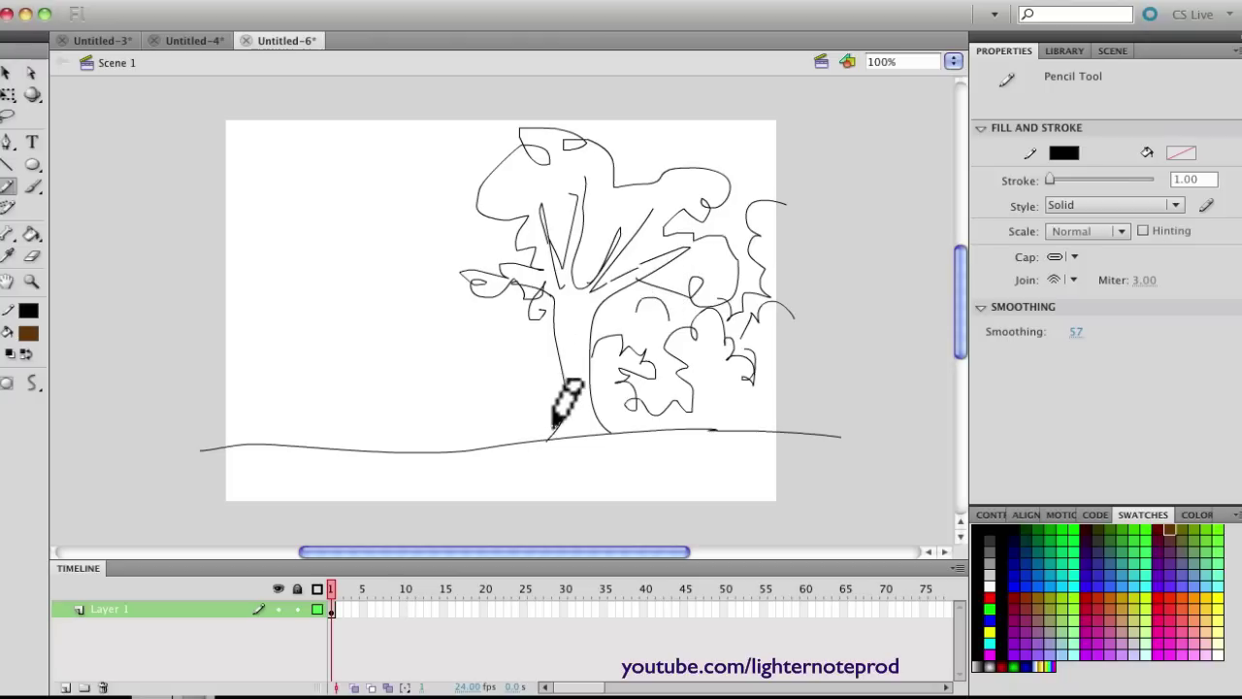
Sketch grass tufts along and below the ground line and a bush at the stage's left edge
mouse_move(521, 430)
mouse_down()
mouse_move(471, 455)
mouse_move(464, 414)
mouse_up()
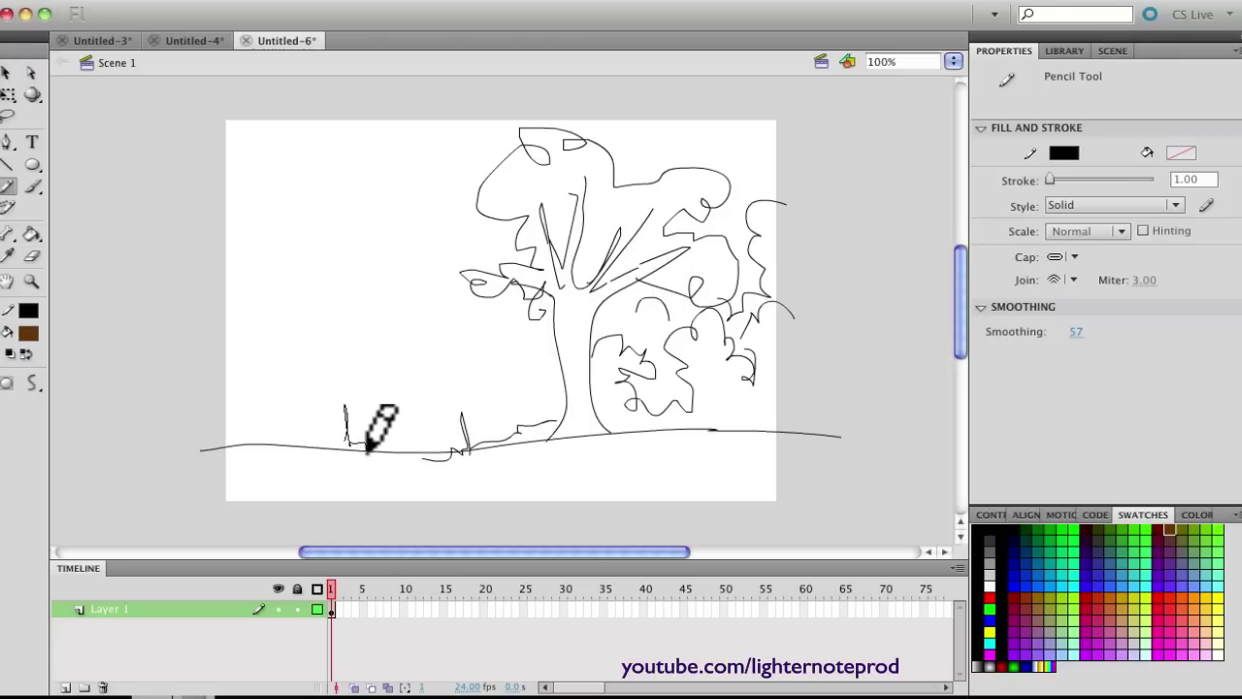
mouse_move(208, 332)
mouse_down()
mouse_move(251, 353)
mouse_move(256, 406)
mouse_move(290, 361)
mouse_up()
mouse_move(255, 423)
mouse_down()
mouse_move(285, 438)
mouse_move(317, 424)
mouse_move(319, 444)
mouse_move(361, 452)
mouse_up()
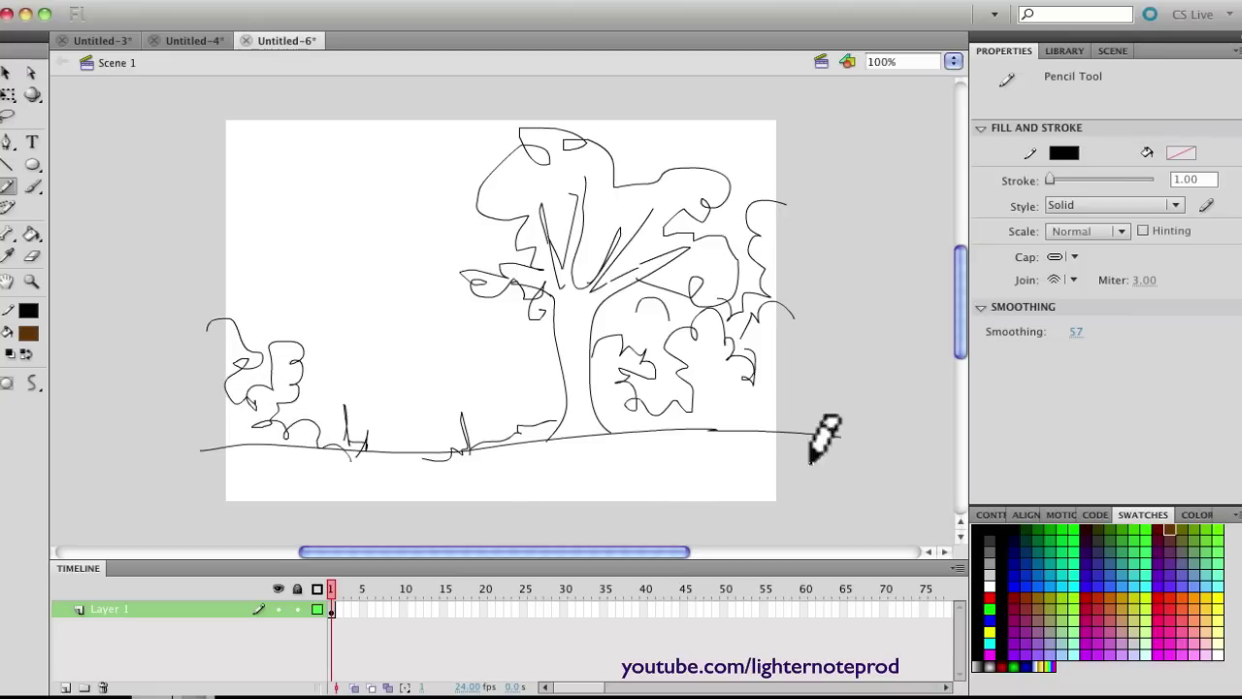
mouse_move(753, 473)
mouse_down()
mouse_move(687, 474)
mouse_move(709, 477)
mouse_move(727, 455)
mouse_move(707, 479)
mouse_move(677, 475)
mouse_up()
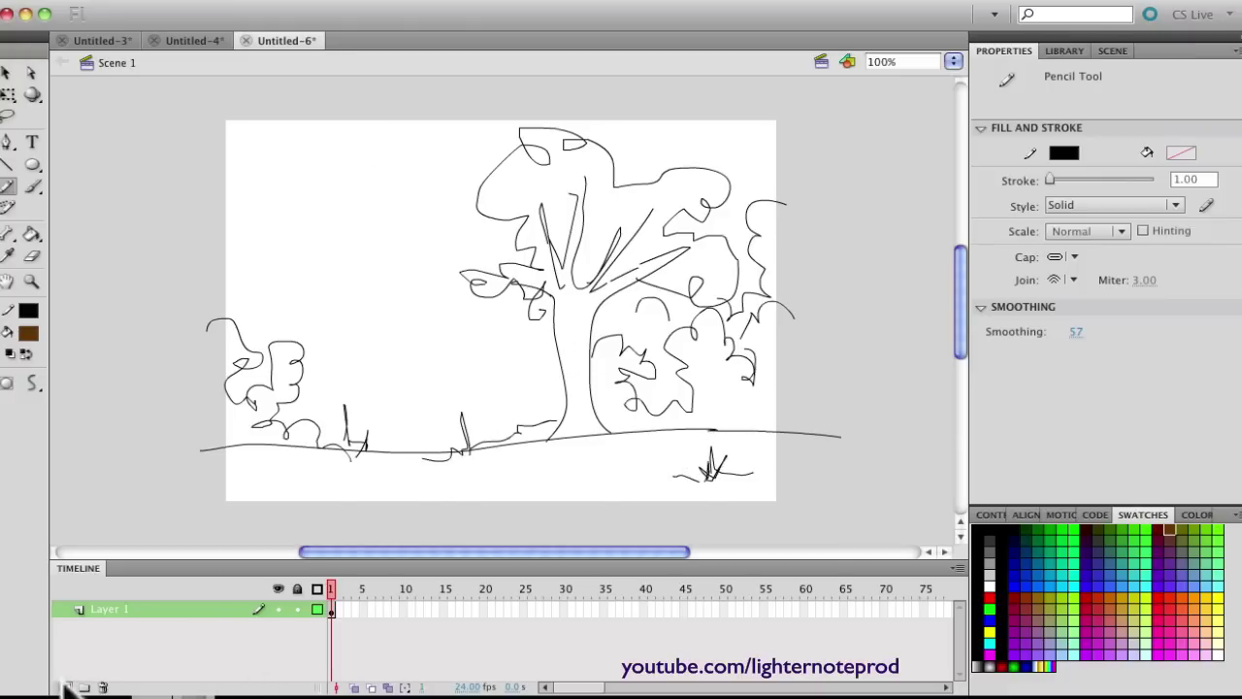
Lock Layer 1 and draw a closed, brown-filled rock on a new layer over the stage's upper-left corner
click(301, 635)
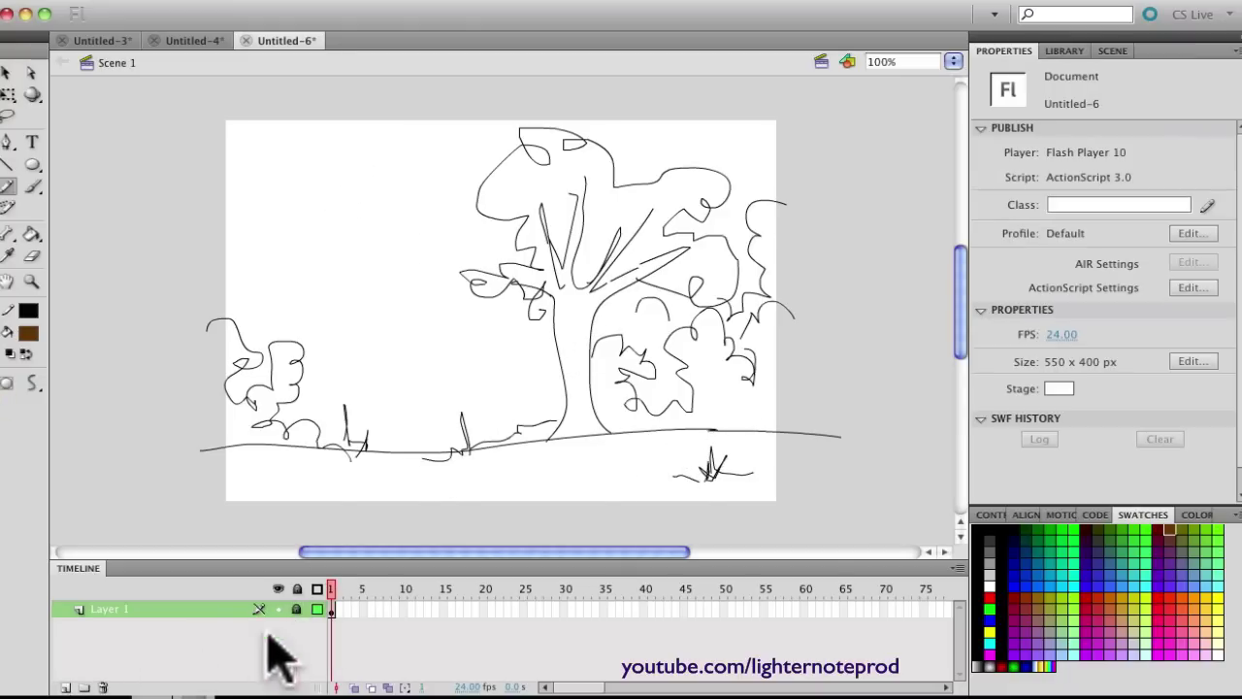
click(66, 687)
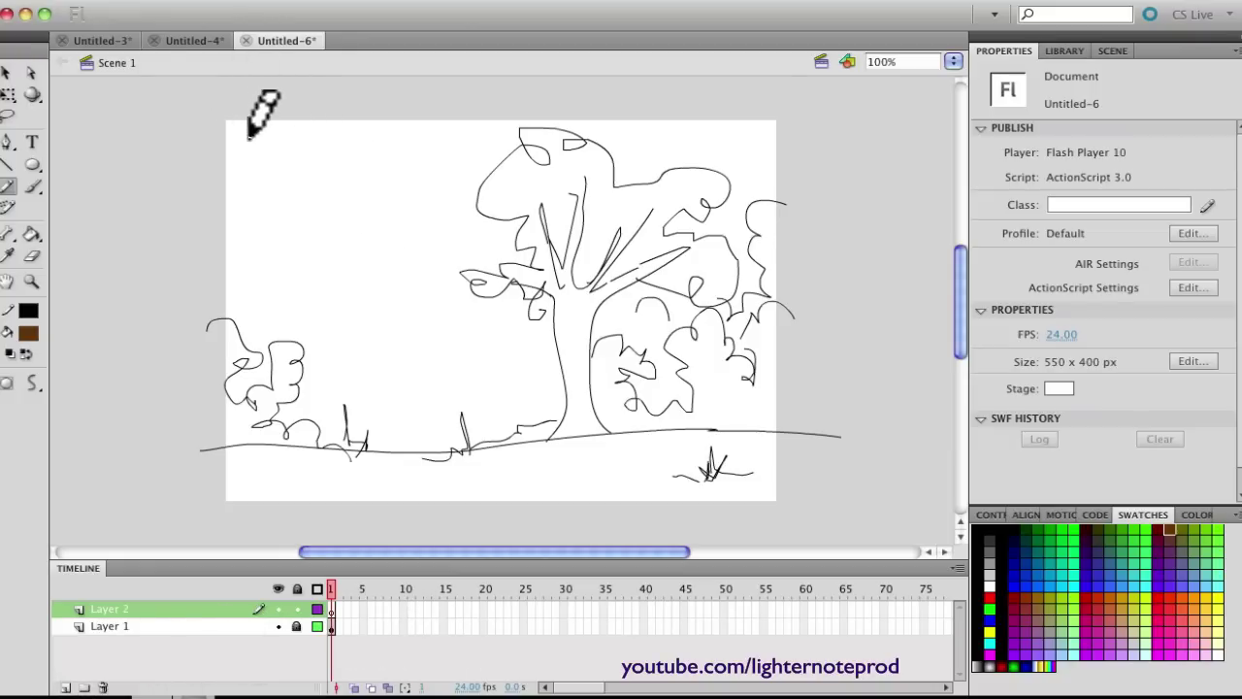
mouse_move(213, 97)
mouse_down()
mouse_move(192, 115)
mouse_move(194, 167)
mouse_move(255, 219)
mouse_move(309, 218)
mouse_move(381, 167)
mouse_move(355, 111)
mouse_move(320, 84)
mouse_move(222, 75)
mouse_move(211, 99)
mouse_up()
right_click(307, 194)
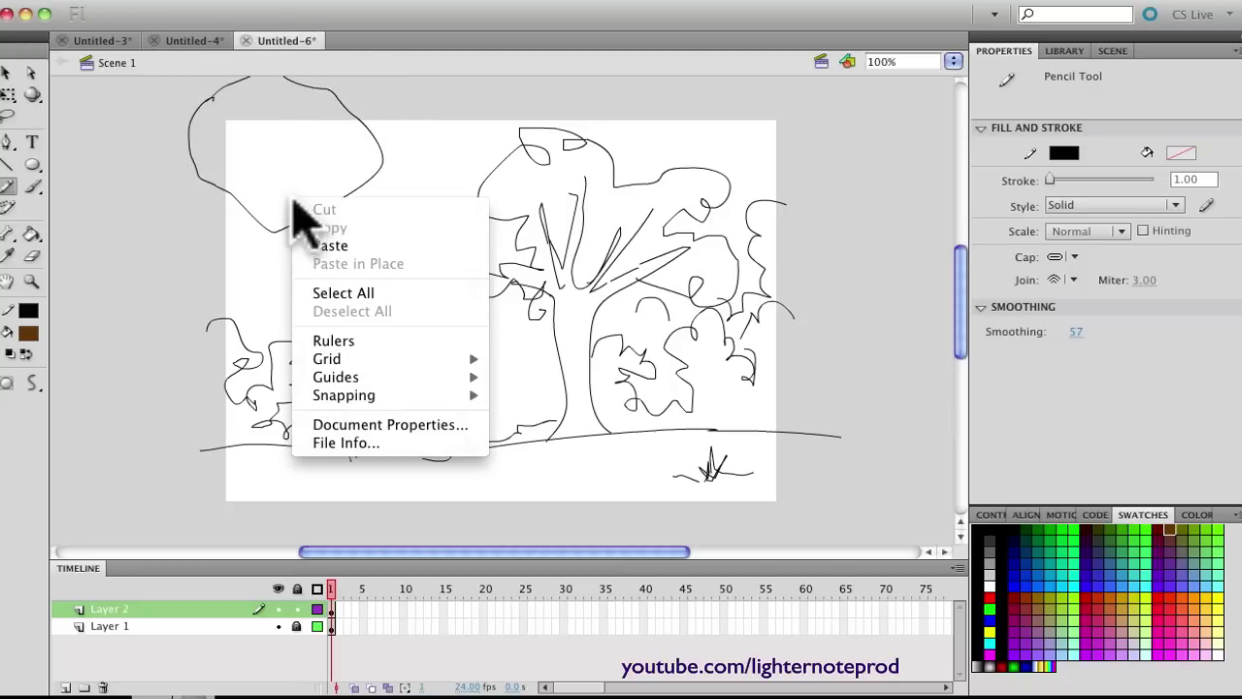
click(270, 204)
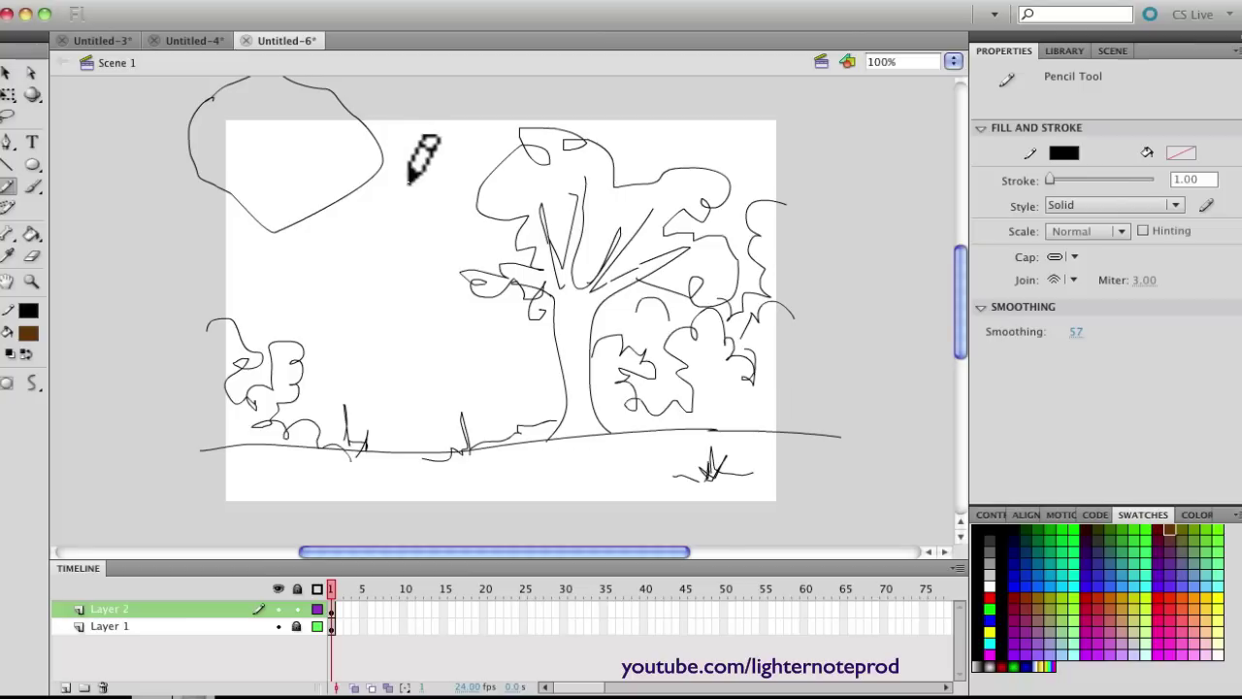
key(k)
click(263, 167)
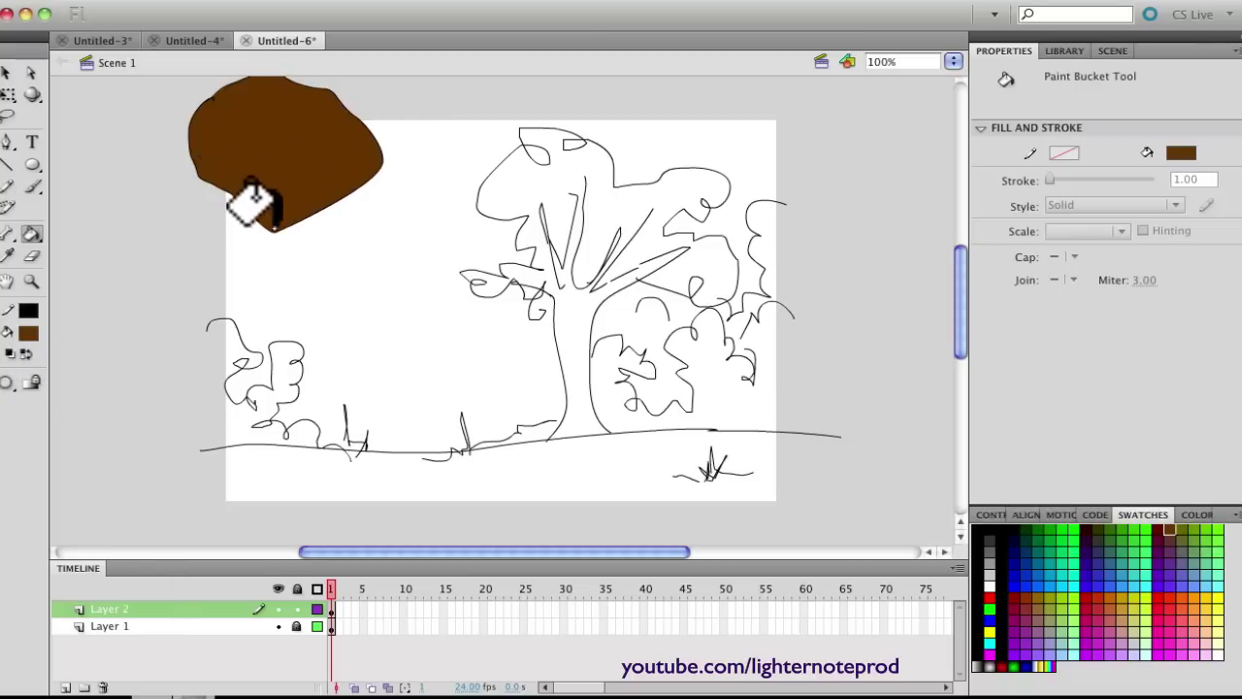
Convert the rock drawing on frame 1 of Layer 2 into a graphic symbol named "rock"
key(v)
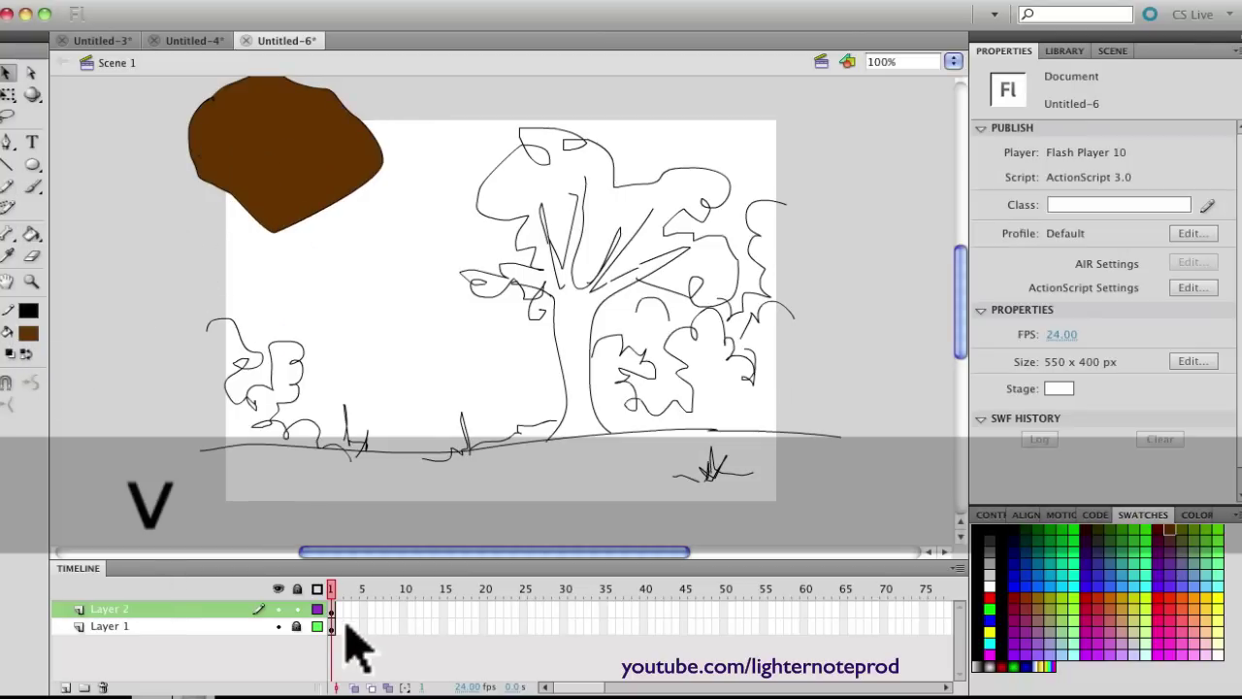
click(332, 611)
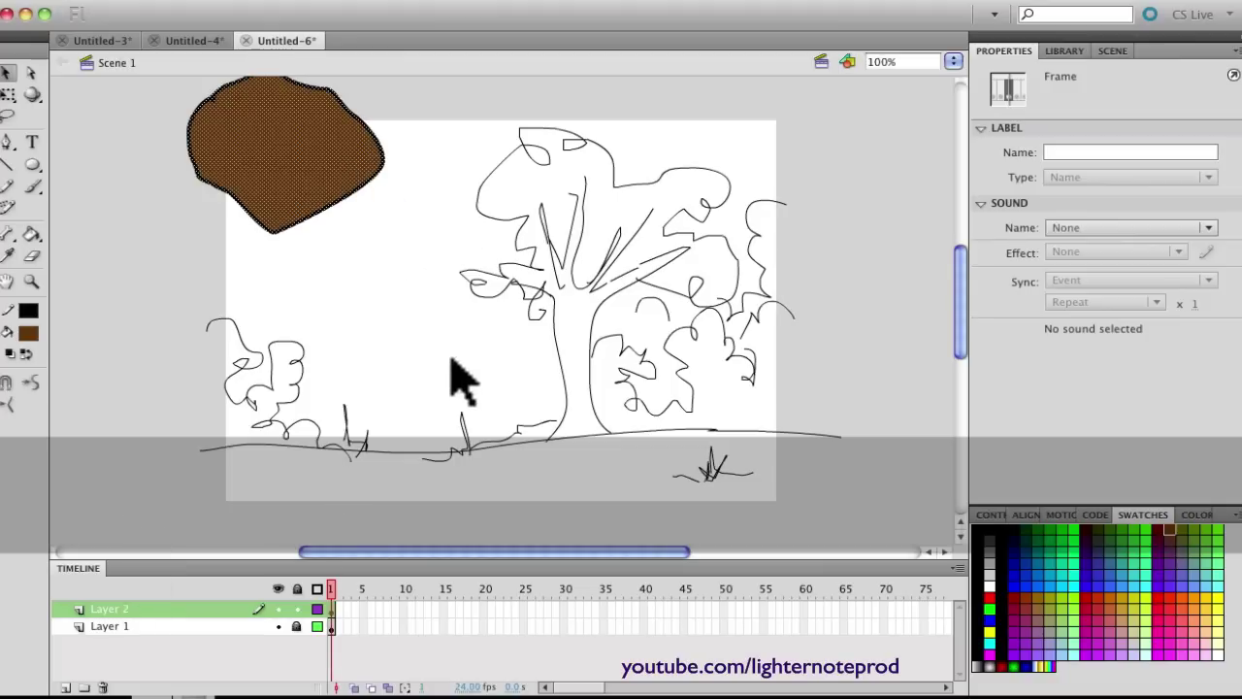
key(F8)
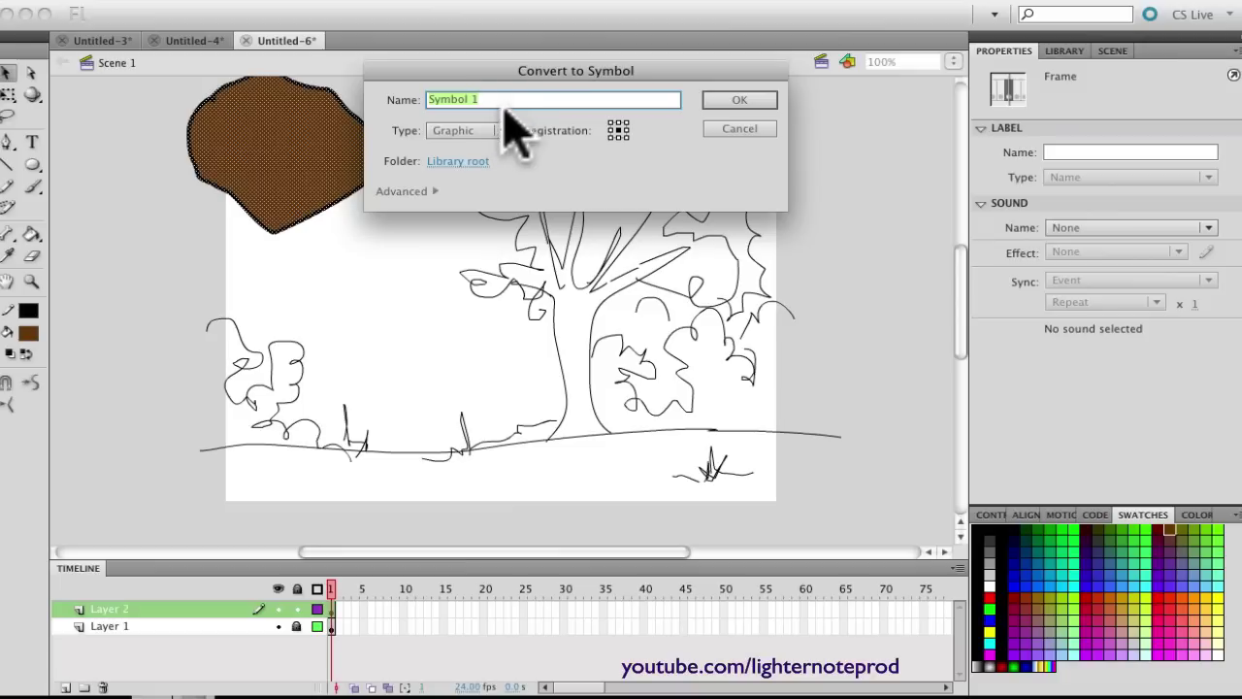
text(rock)
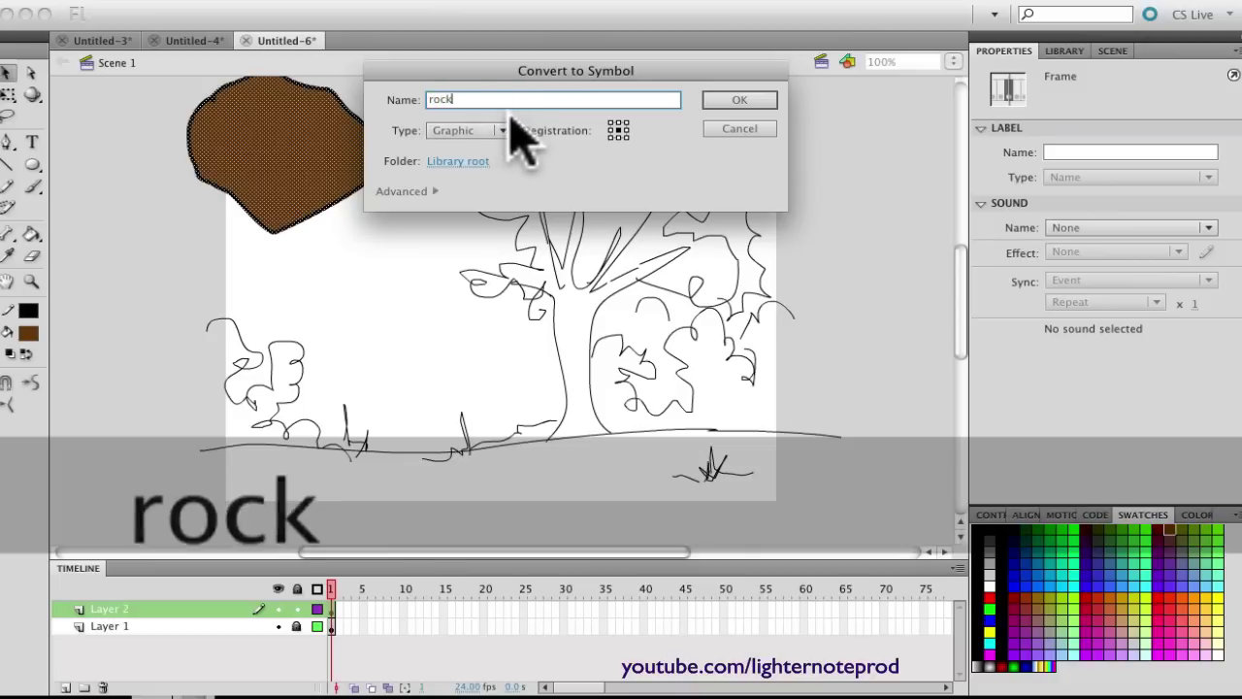
key(Return)
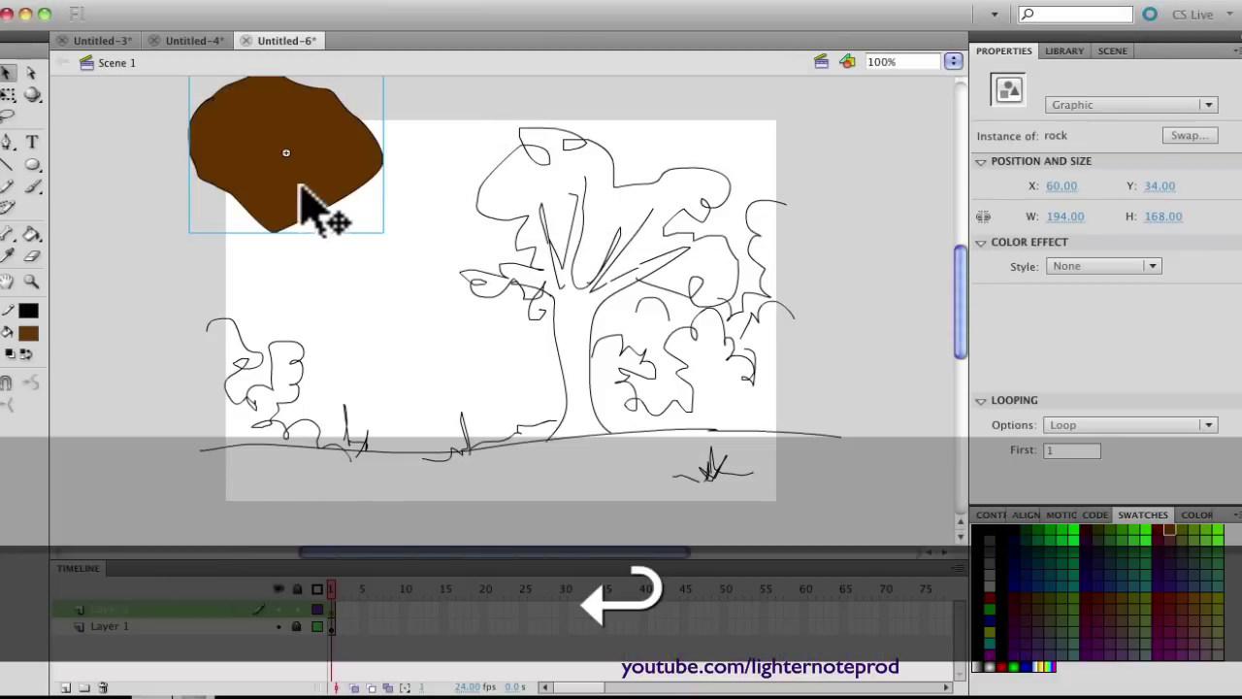
Rotate the rock instance and place it over the stage's upper-left corner at about X 30, Y 21
drag(338, 182, 348, 233)
key(q)
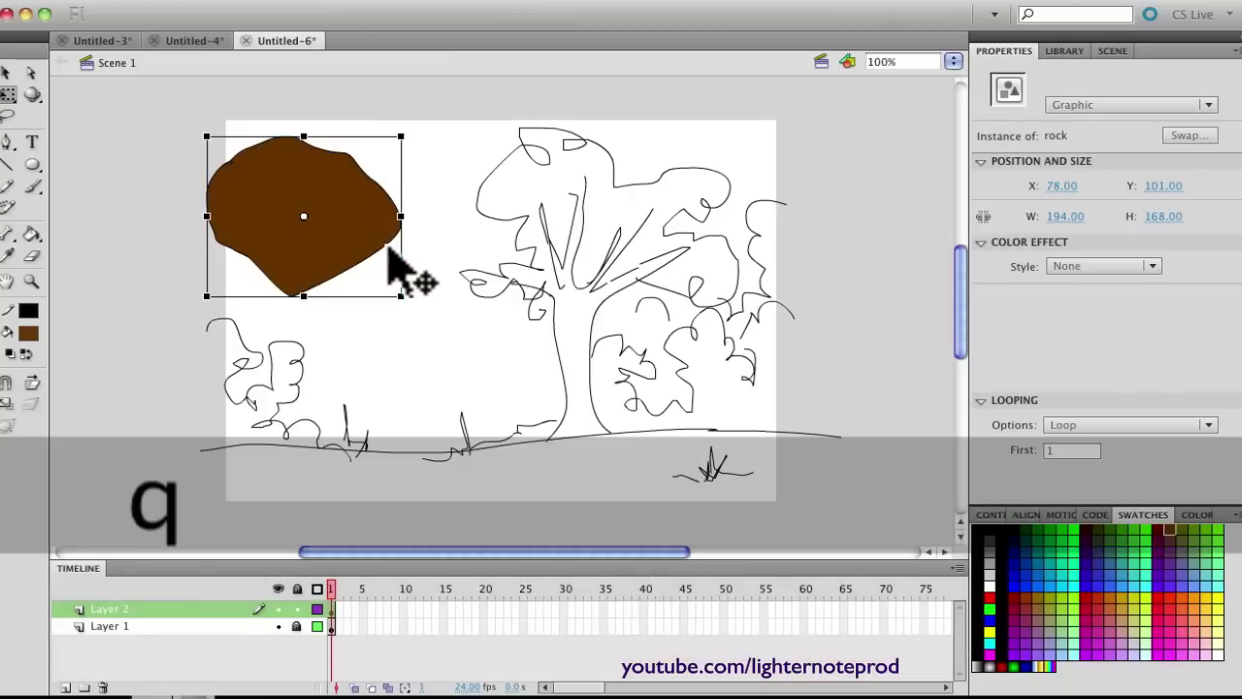
click(423, 336)
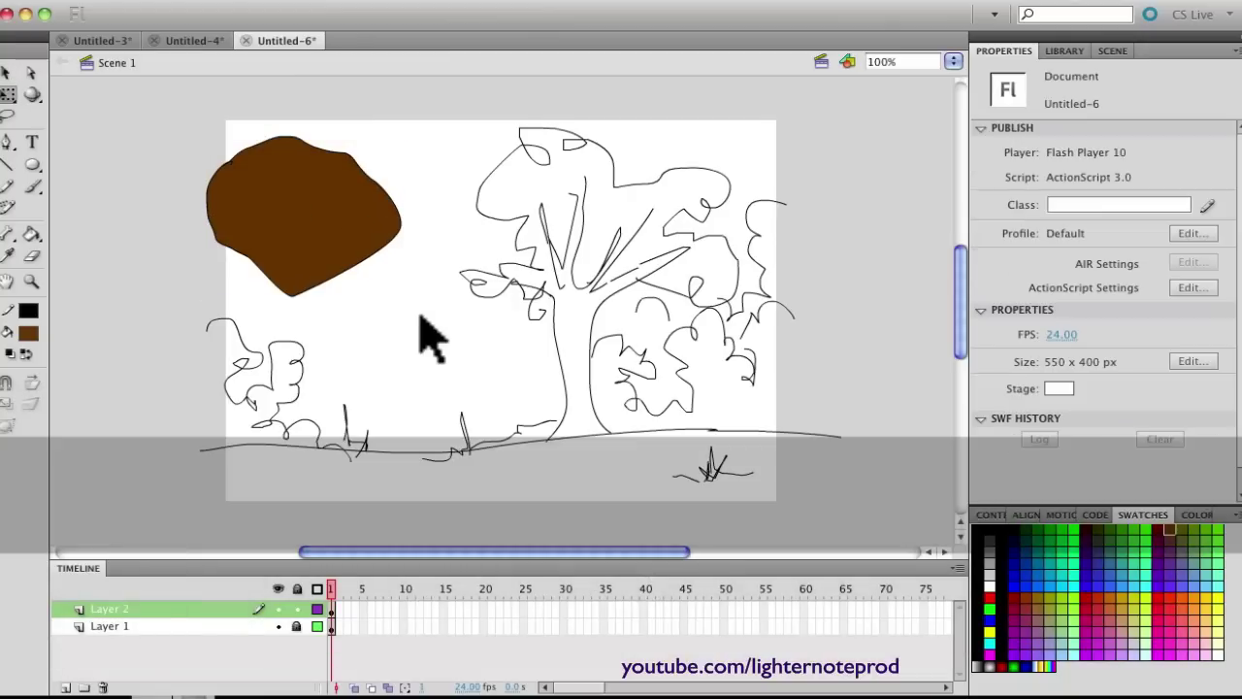
click(379, 233)
drag(412, 312, 305, 203)
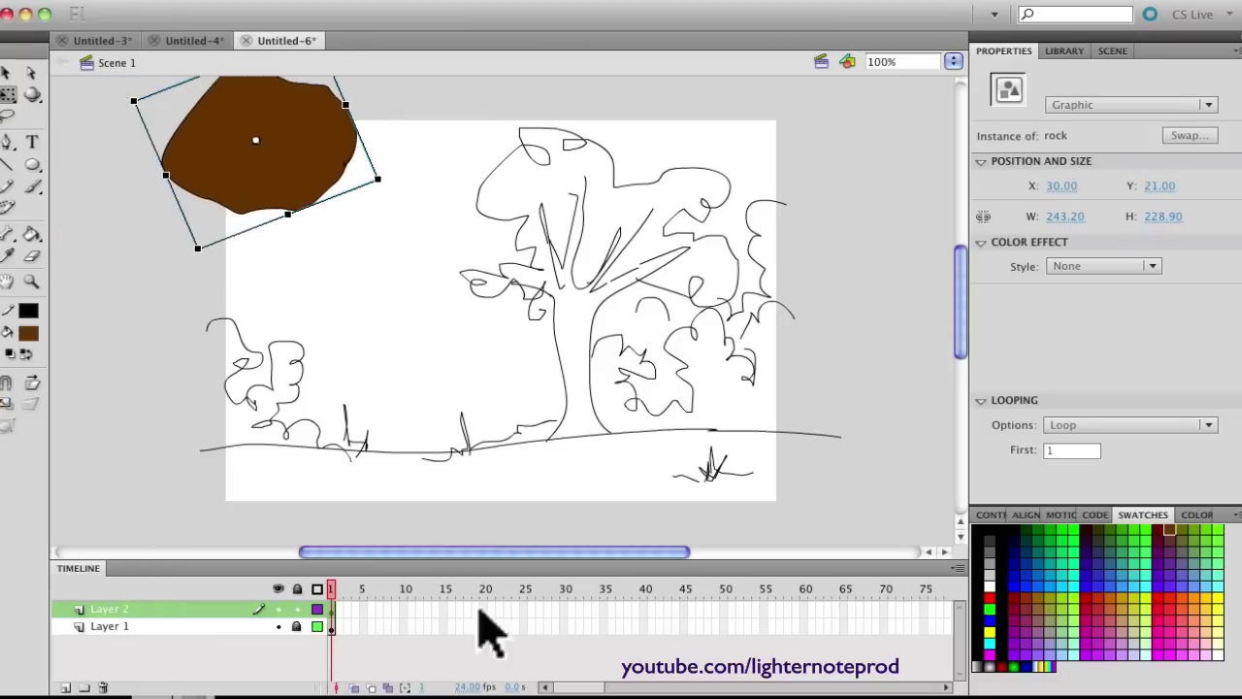
Extend both layers to frame 30
click(567, 623)
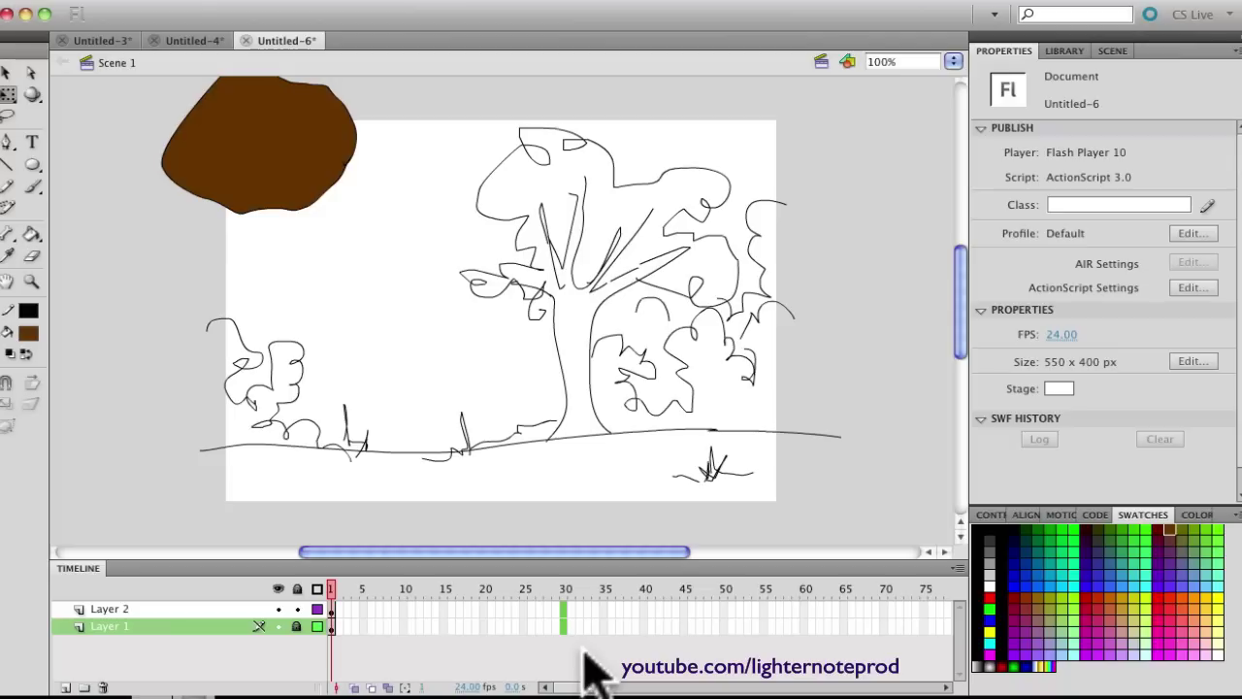
key(F5)
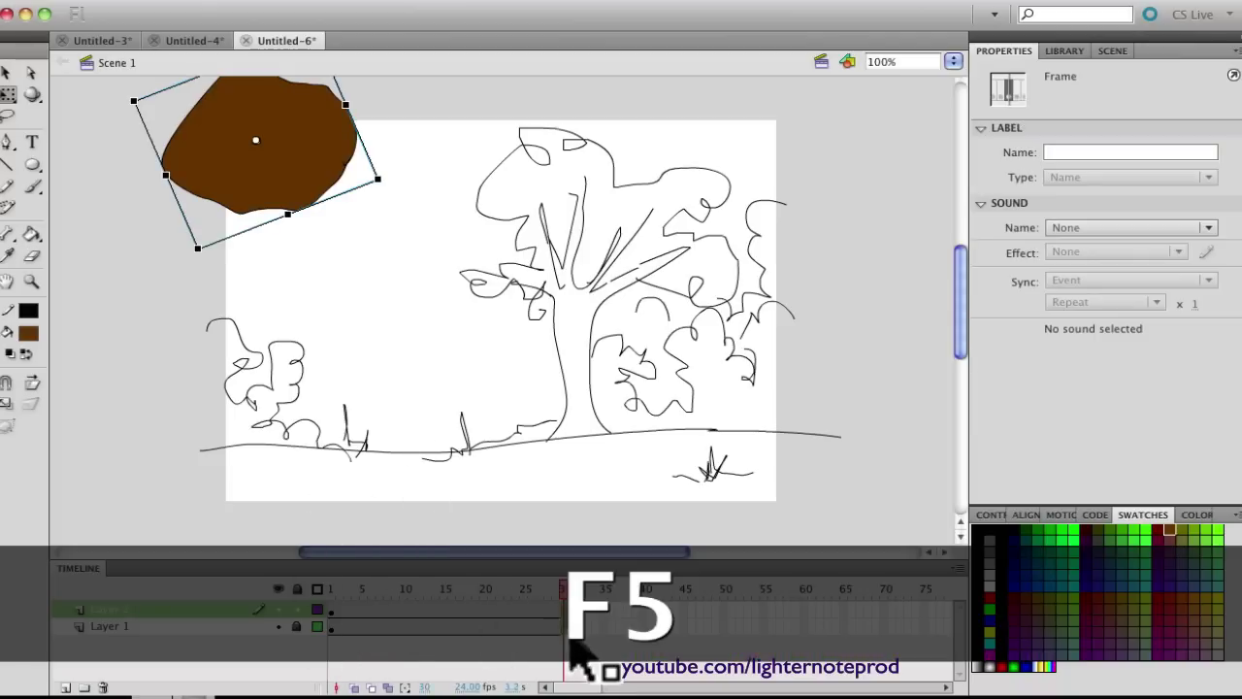
click(332, 618)
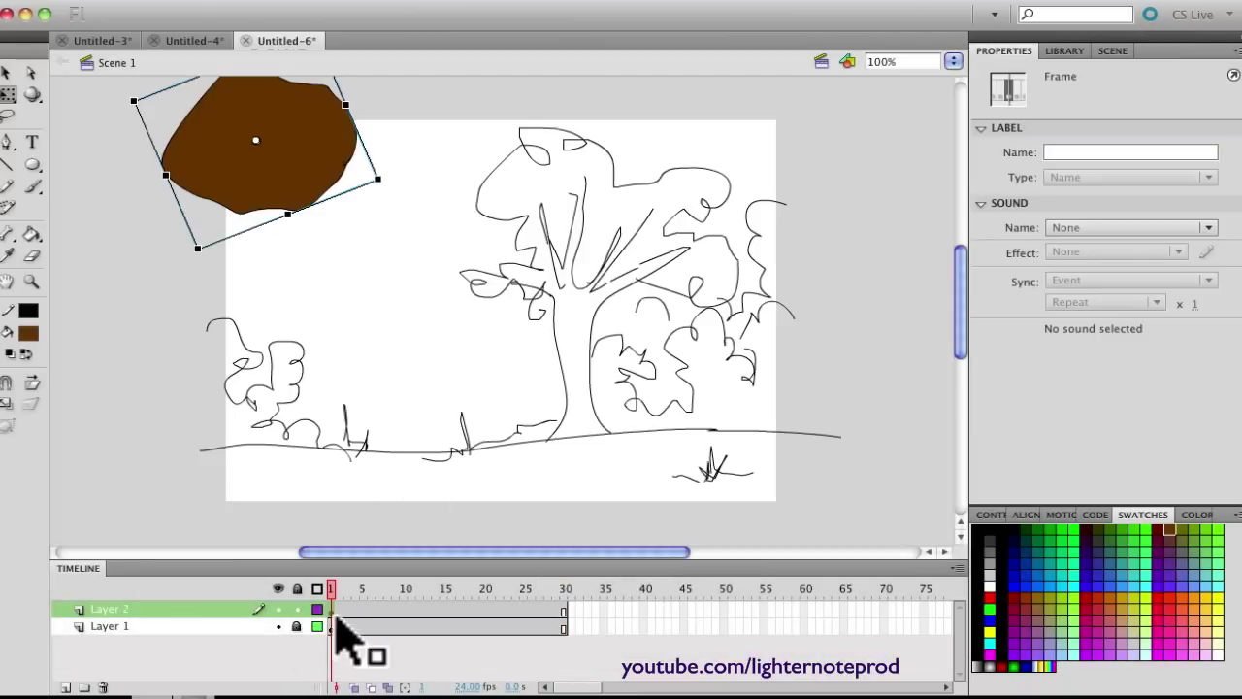
click(325, 591)
key(super+shift+a)
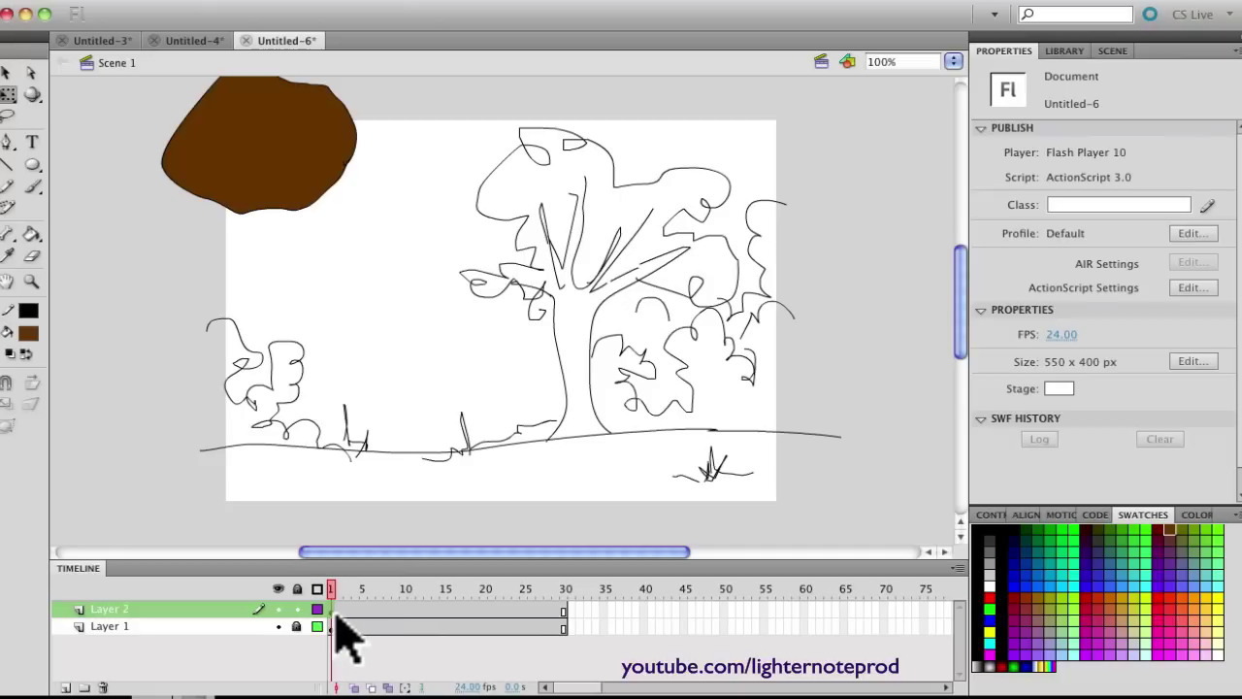
click(335, 622)
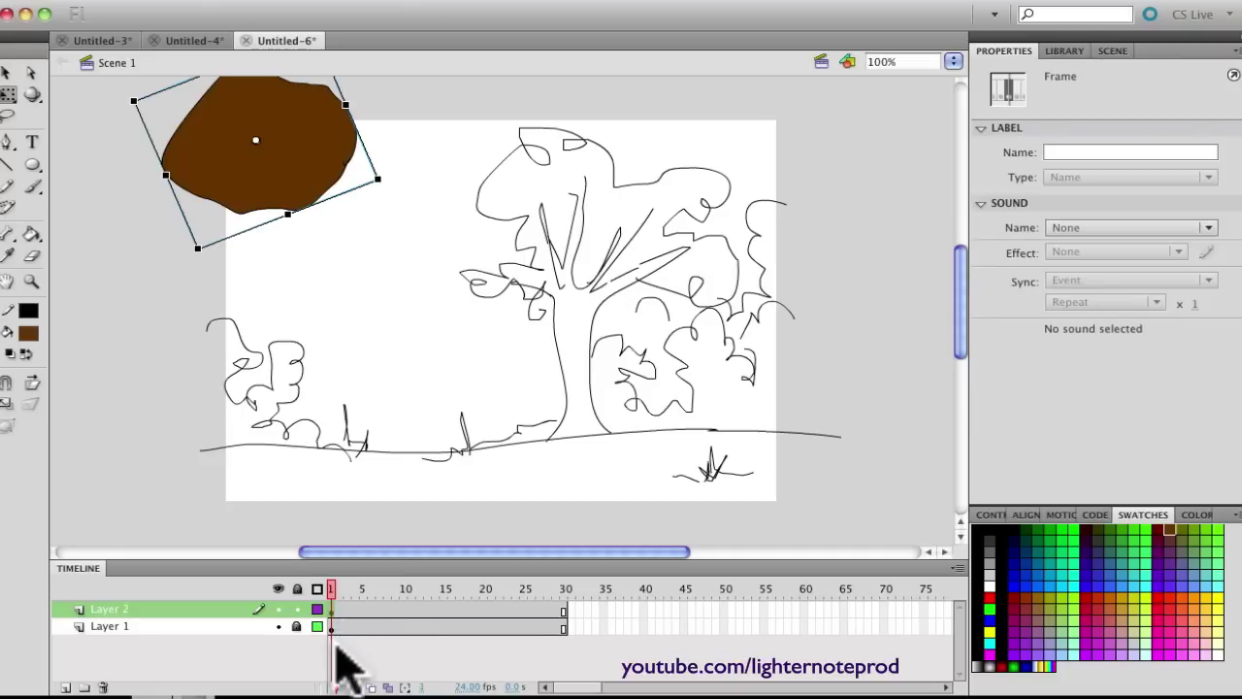
key(super+shift+a)
click(335, 622)
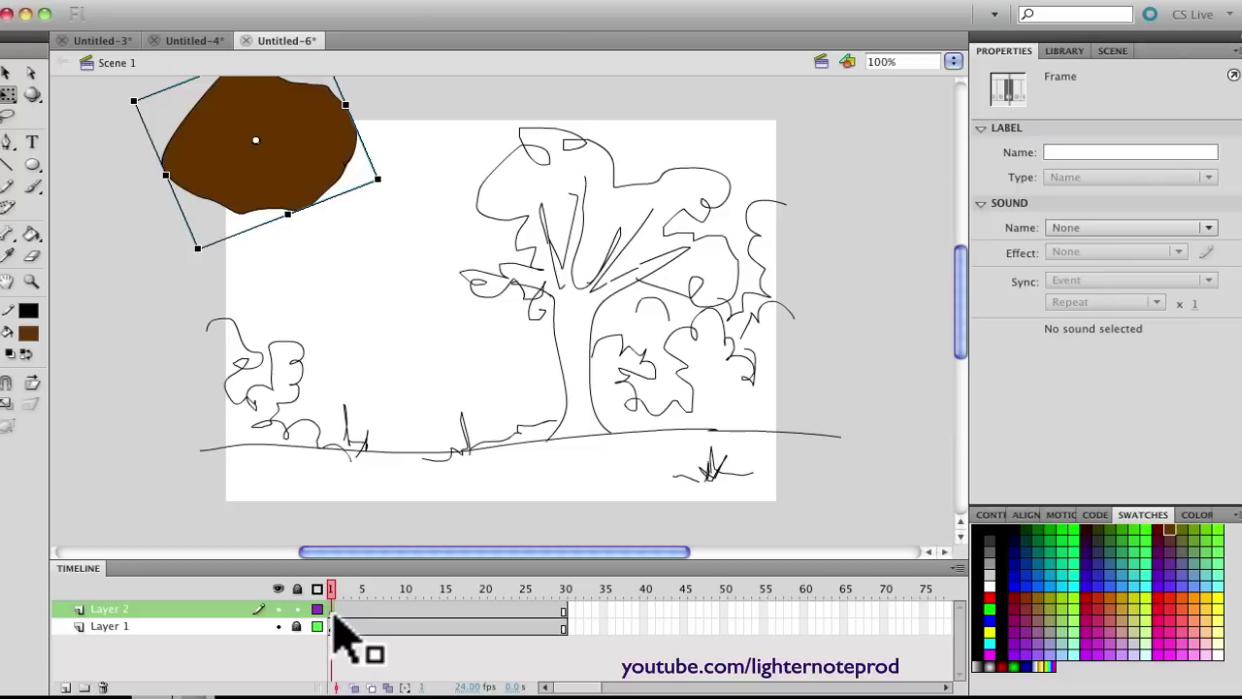
right_click(334, 619)
click(349, 621)
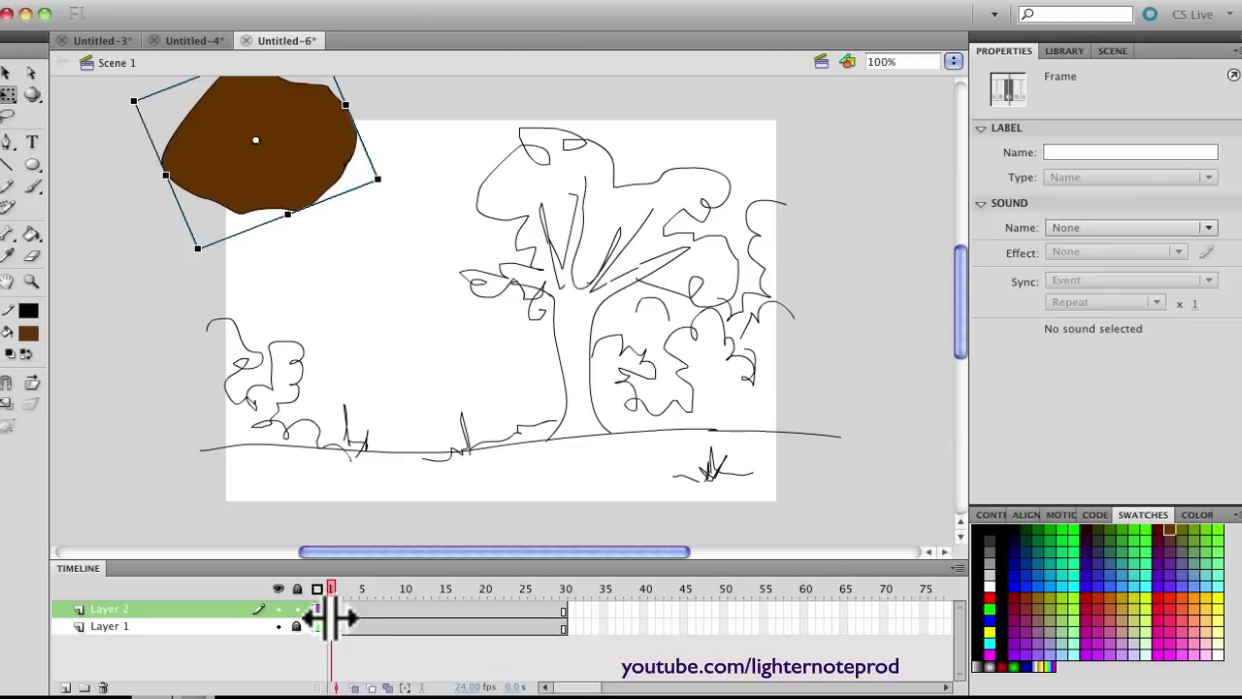
right_click(335, 619)
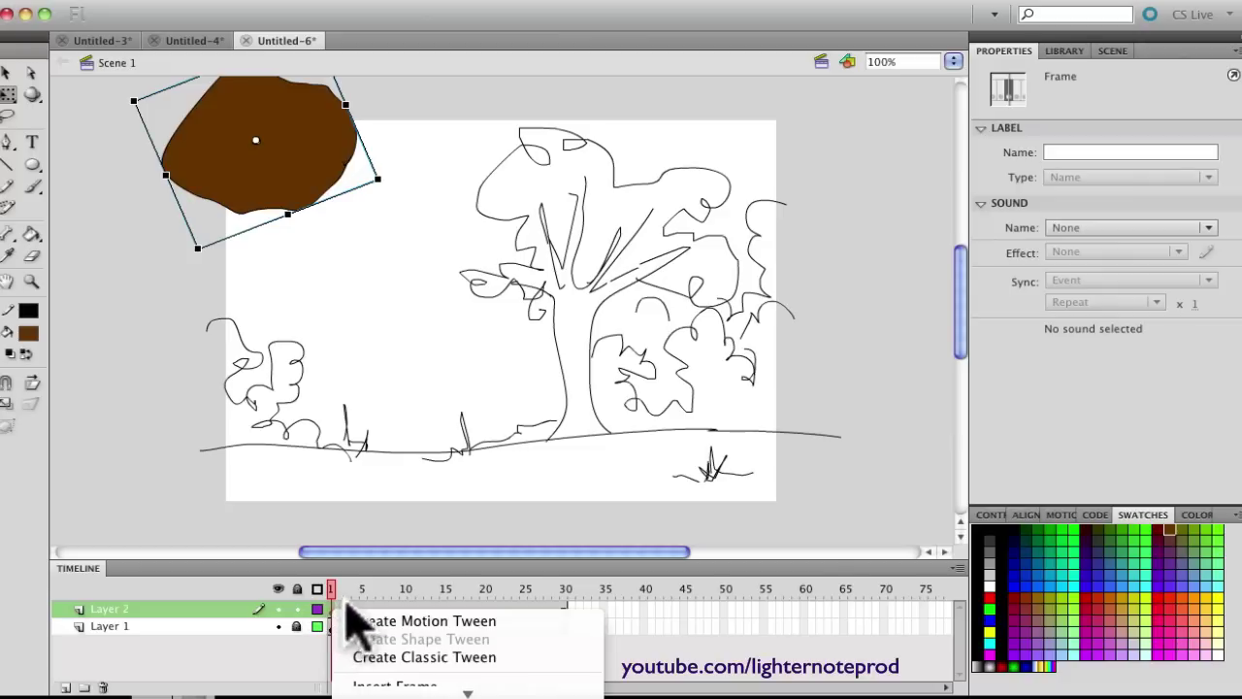
click(351, 619)
Shift Layer 2's keyframe to frame 2 and move the rock past the stage's top edge to about X 56, Y -32
mouse_move(337, 617)
mouse_down()
mouse_move(446, 618)
mouse_move(416, 607)
mouse_move(464, 606)
mouse_move(351, 611)
mouse_up()
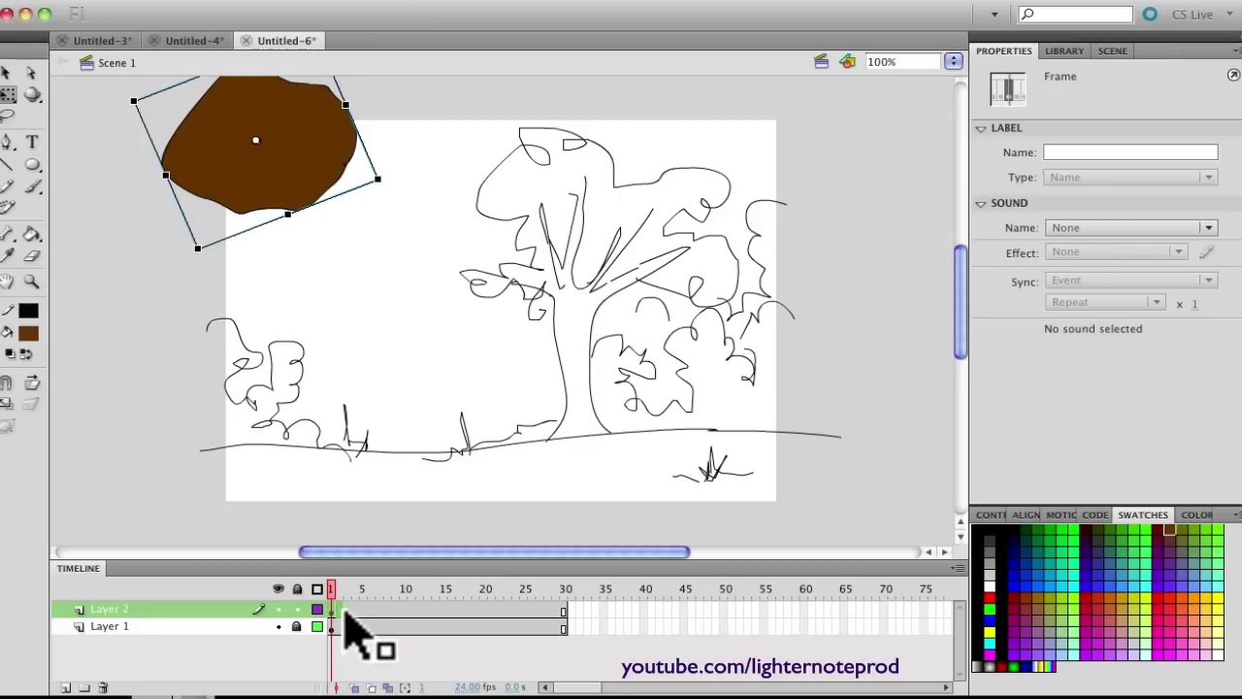
drag(344, 614, 339, 611)
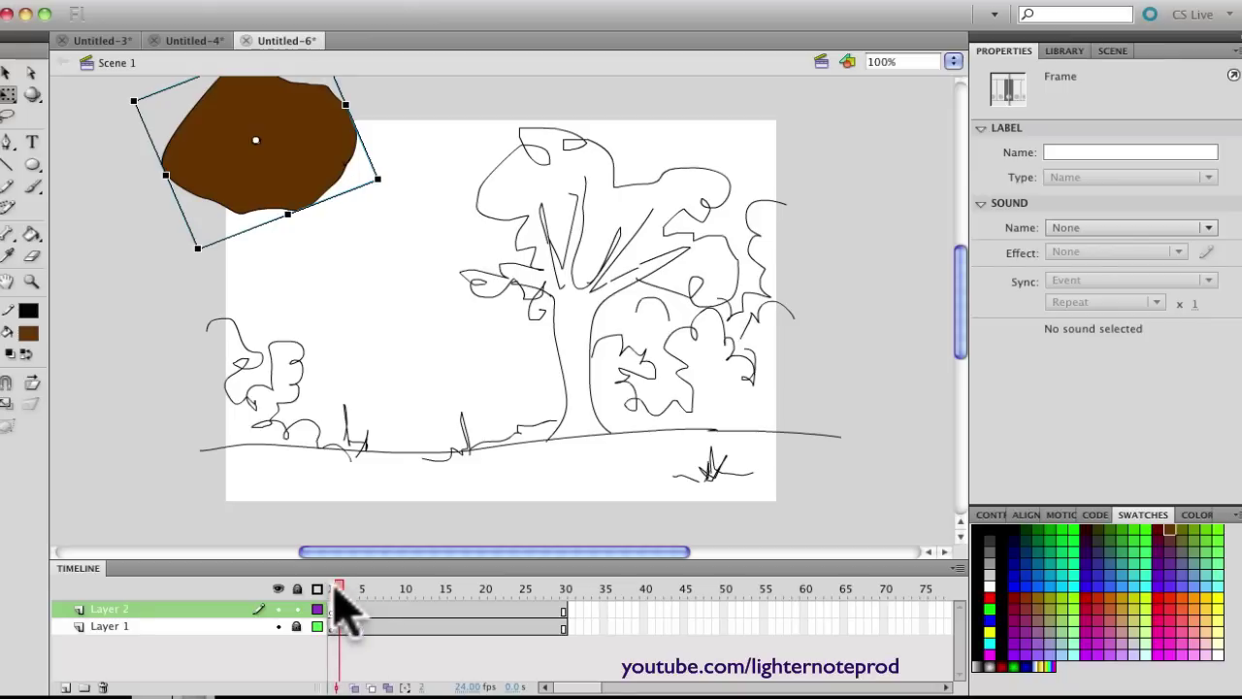
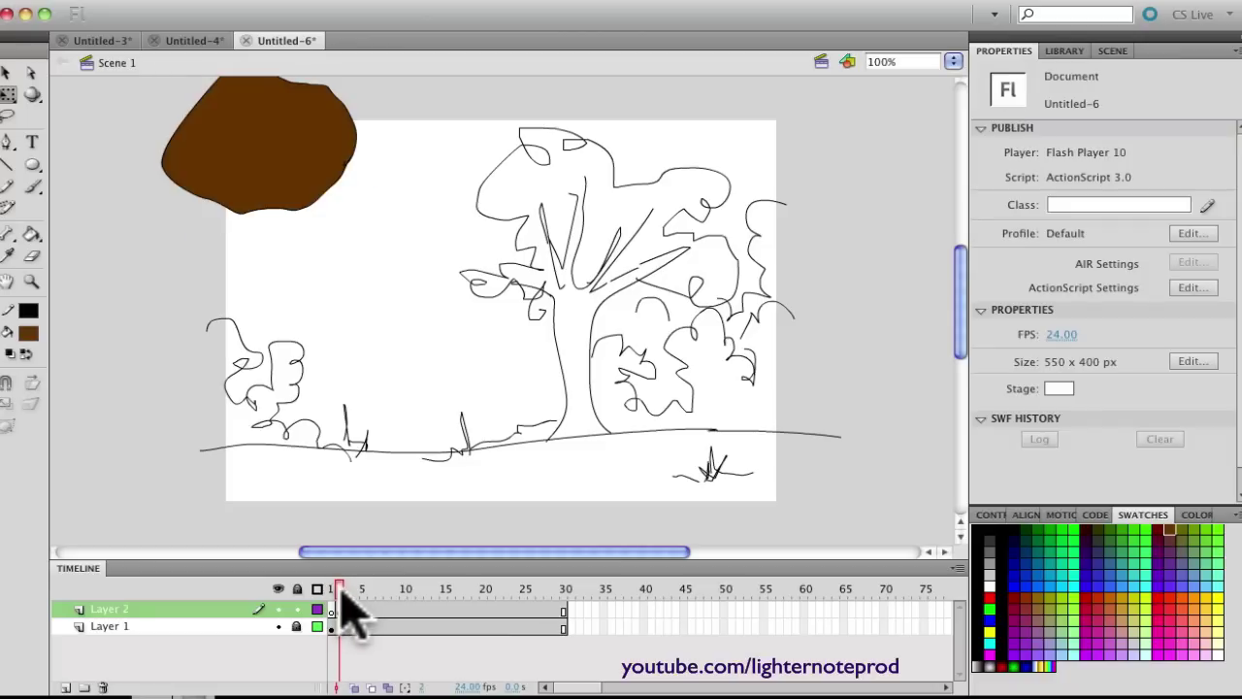
mouse_move(308, 185)
mouse_down()
mouse_move(172, 188)
mouse_move(346, 175)
mouse_move(189, 121)
mouse_move(319, 110)
mouse_move(327, 81)
mouse_move(222, 166)
mouse_move(311, 161)
mouse_move(294, 136)
mouse_move(302, 84)
mouse_move(406, 462)
mouse_move(299, 91)
mouse_move(294, 136)
mouse_move(305, 110)
mouse_move(324, 138)
mouse_up()
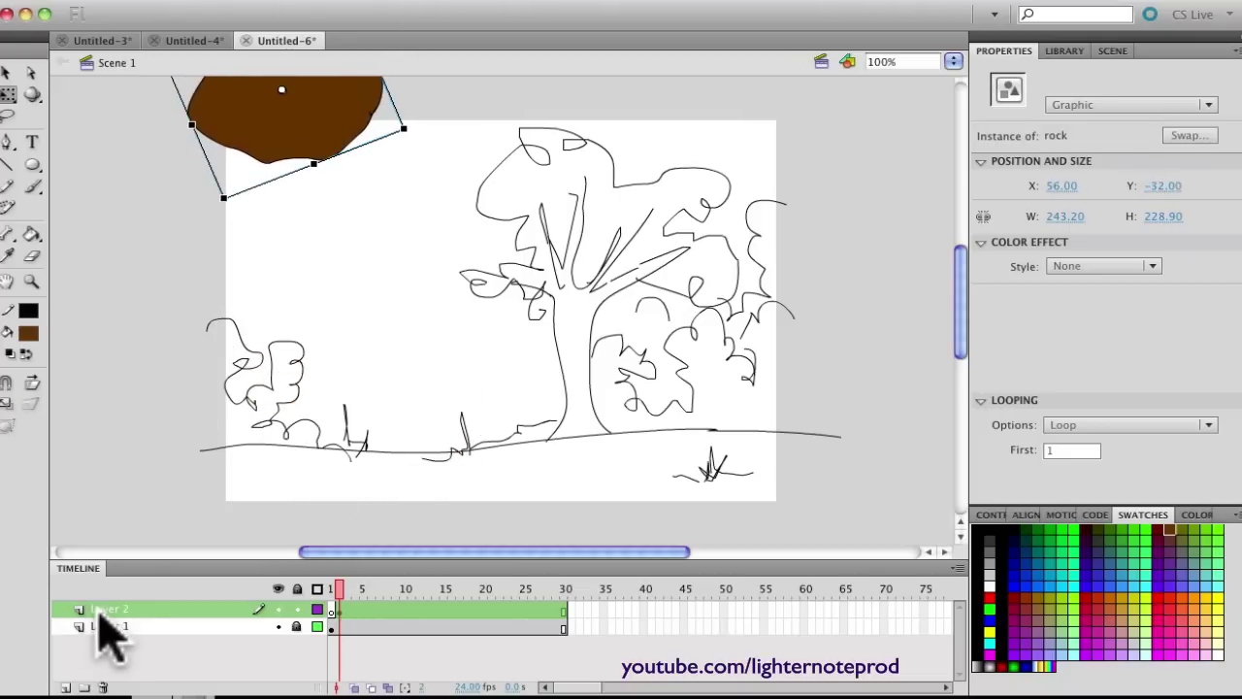
Test the movie, close the preview and reselect frame 2 of Layer 2
key(super+Return)
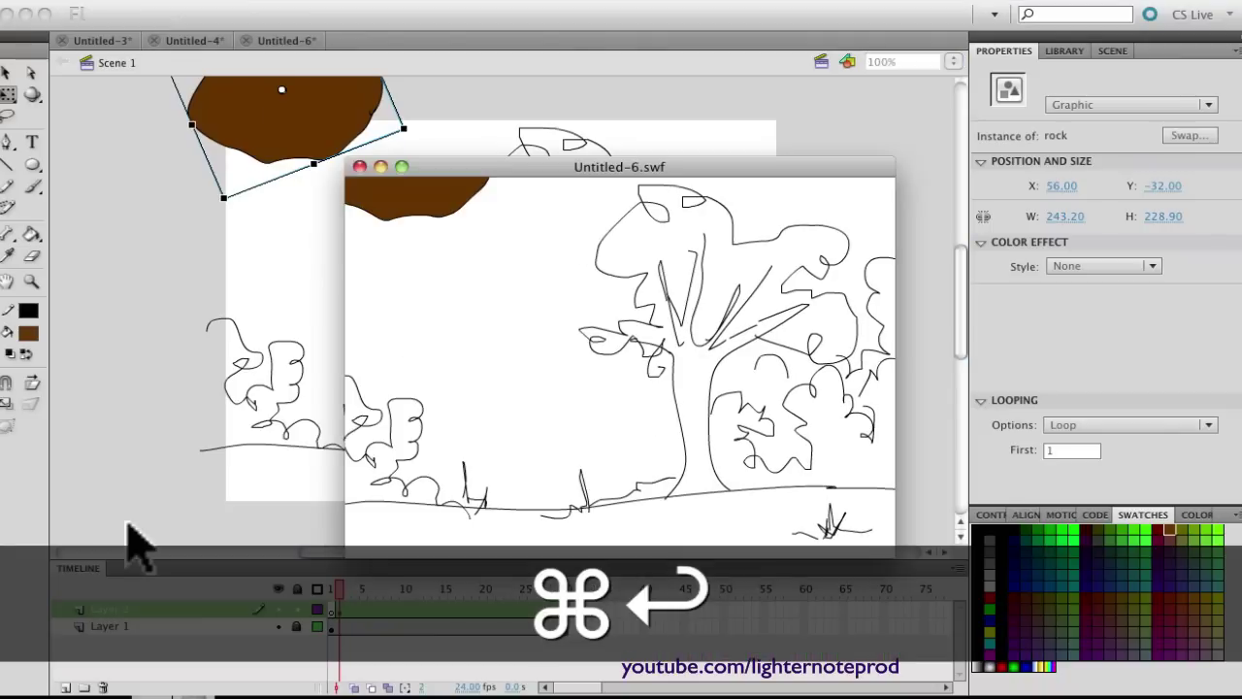
click(358, 167)
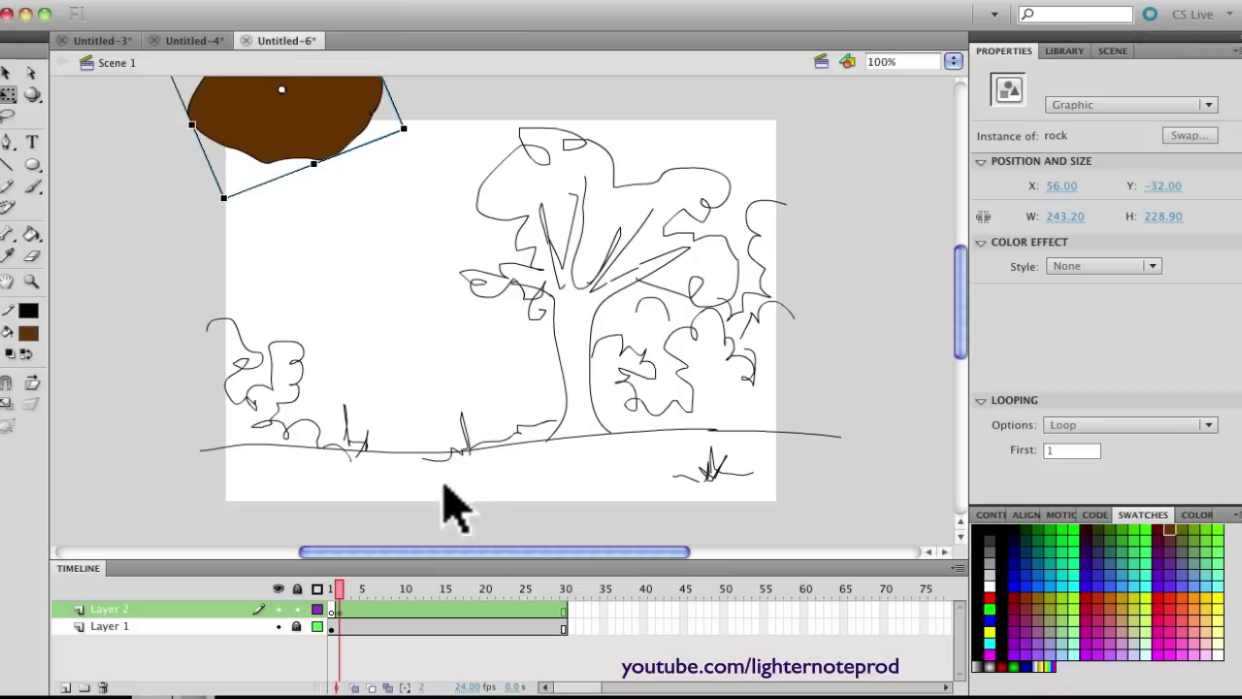
click(349, 612)
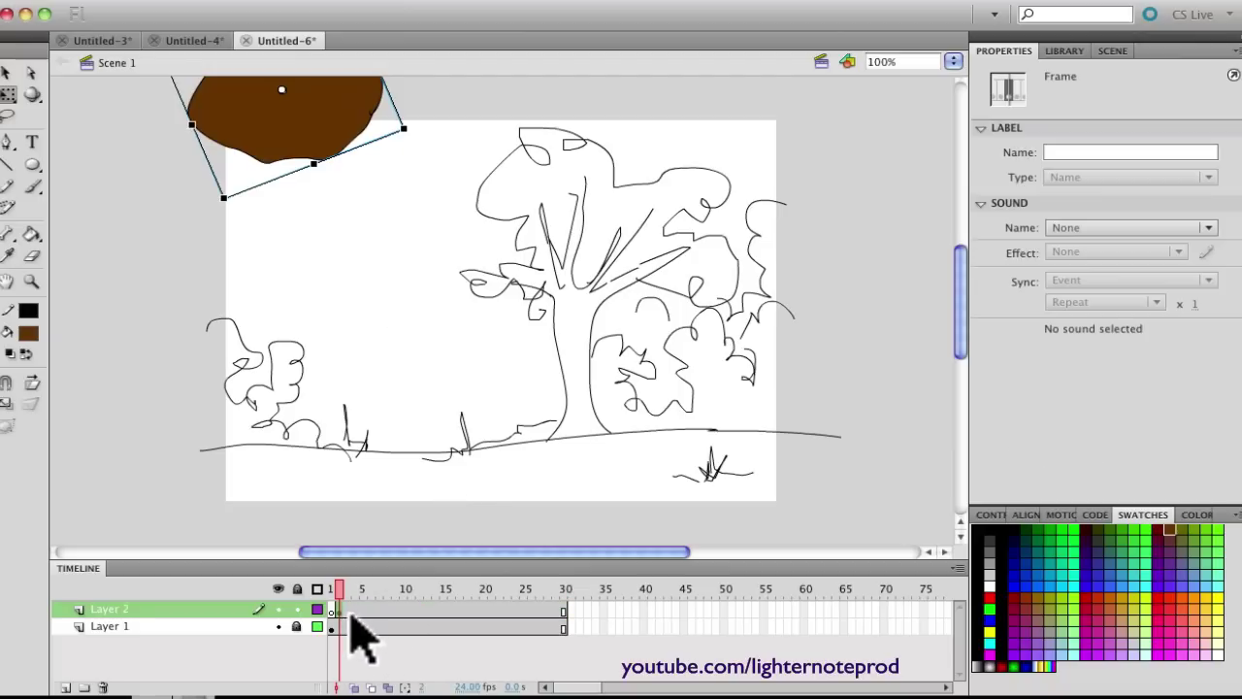
Insert a keyframe at frame 6 of Layer 2 and move the rock down onto the ground at about X 152, Y 289
click(348, 612)
click(373, 610)
key(F6)
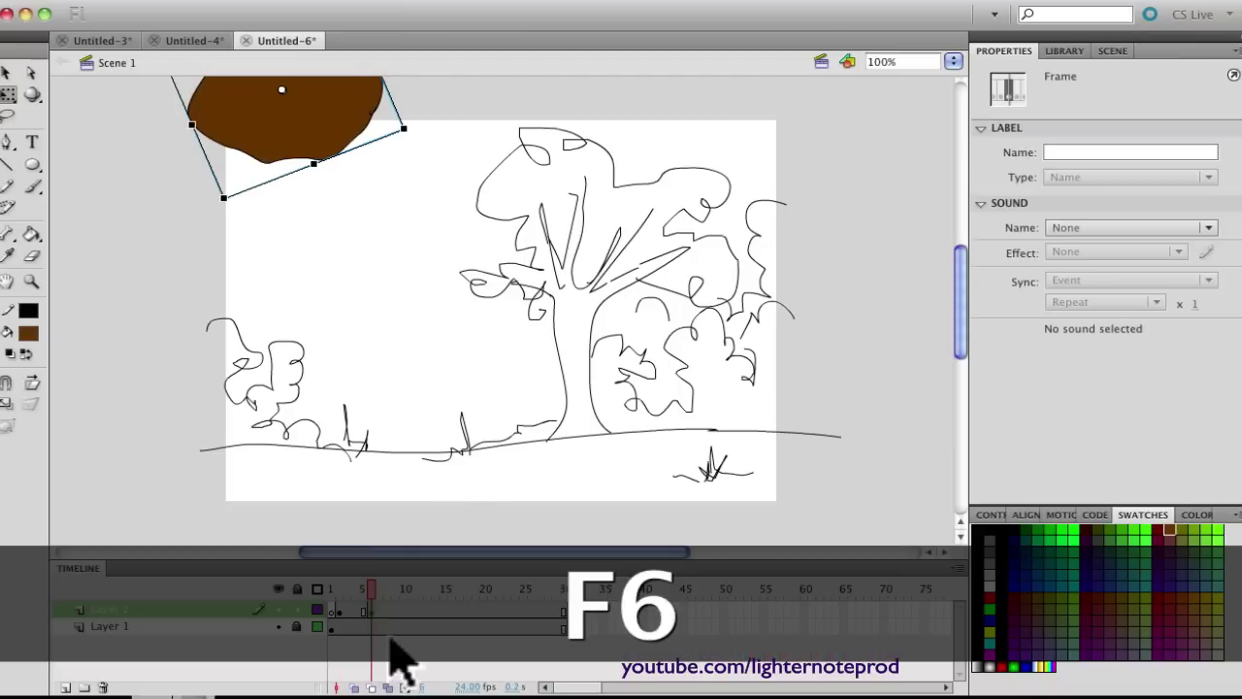
drag(313, 172, 428, 437)
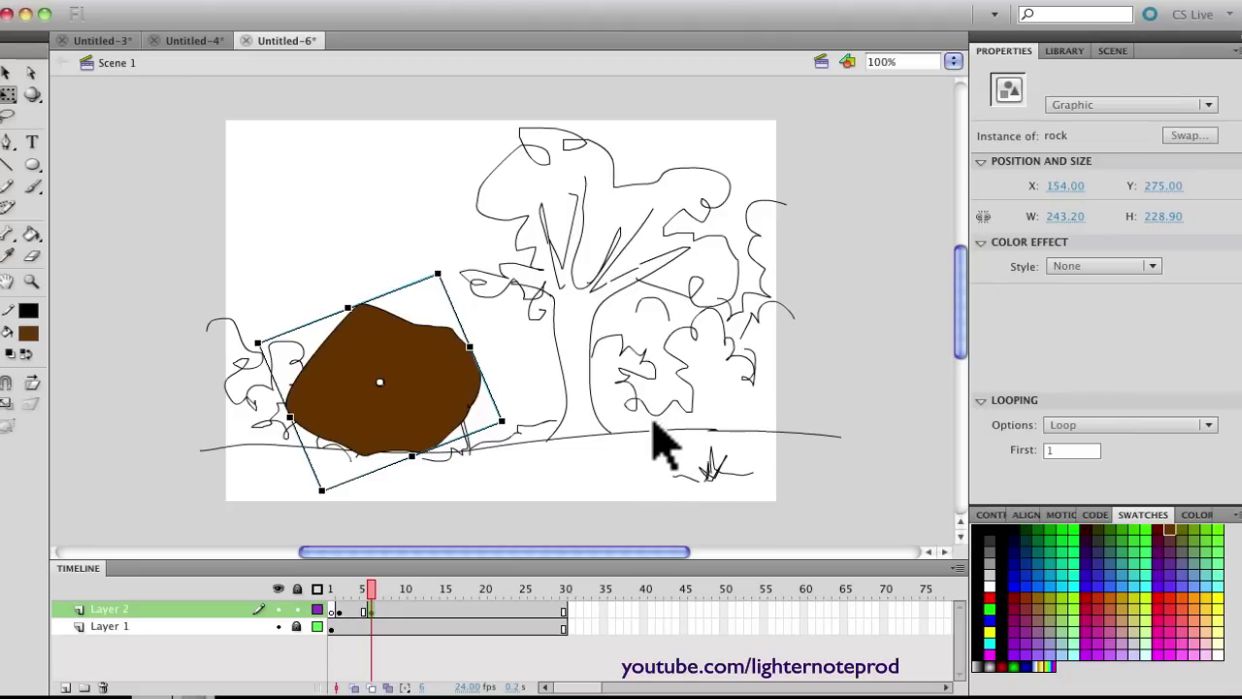
drag(421, 414, 386, 301)
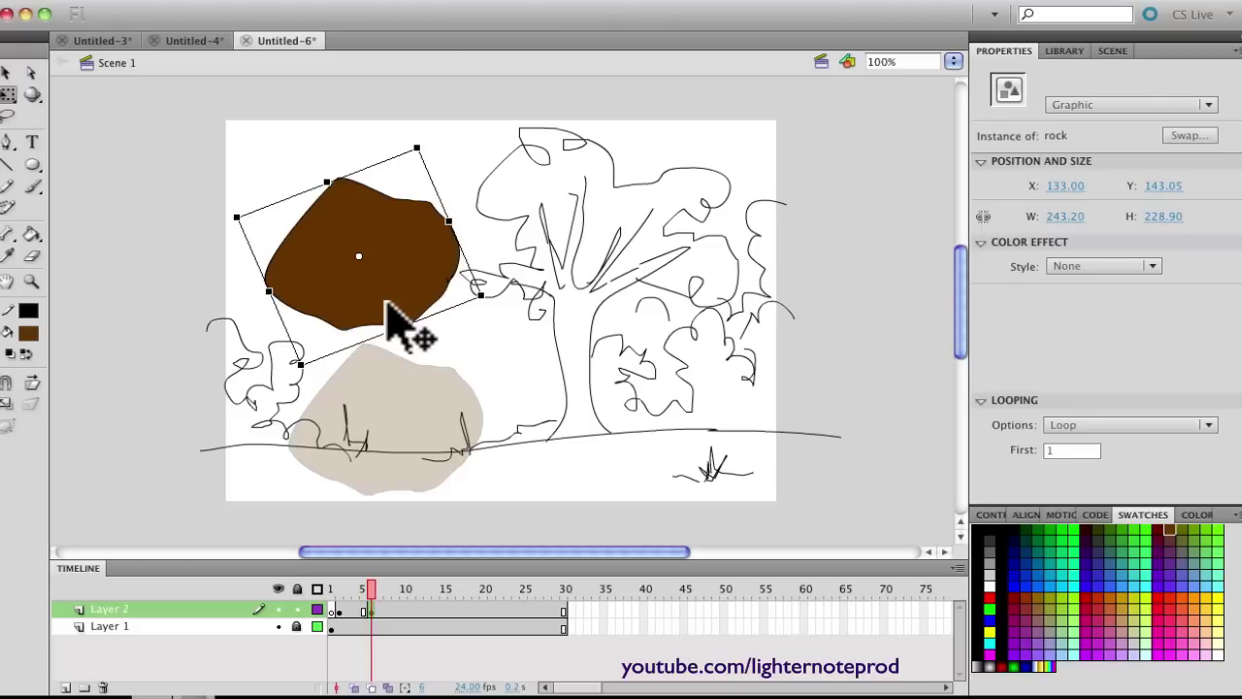
drag(388, 308, 409, 442)
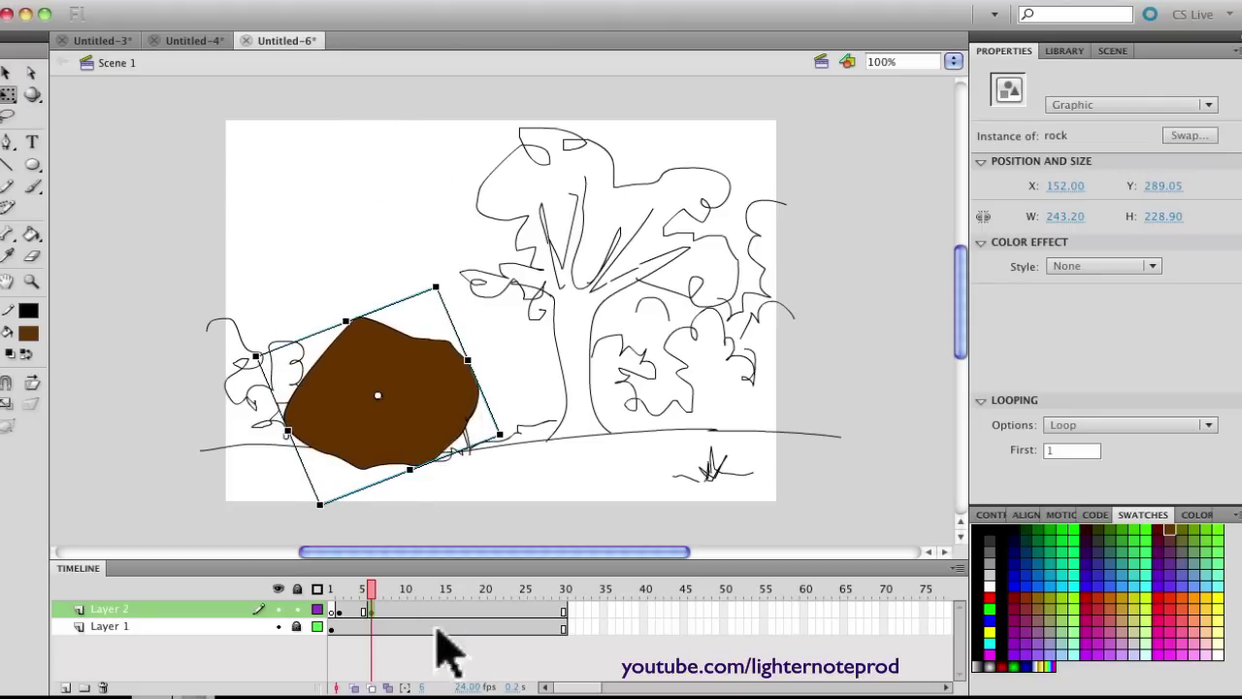
Insert a keyframe at frame 8 of Layer 2 and raise the rock slightly to about X 165, Y 264
click(380, 596)
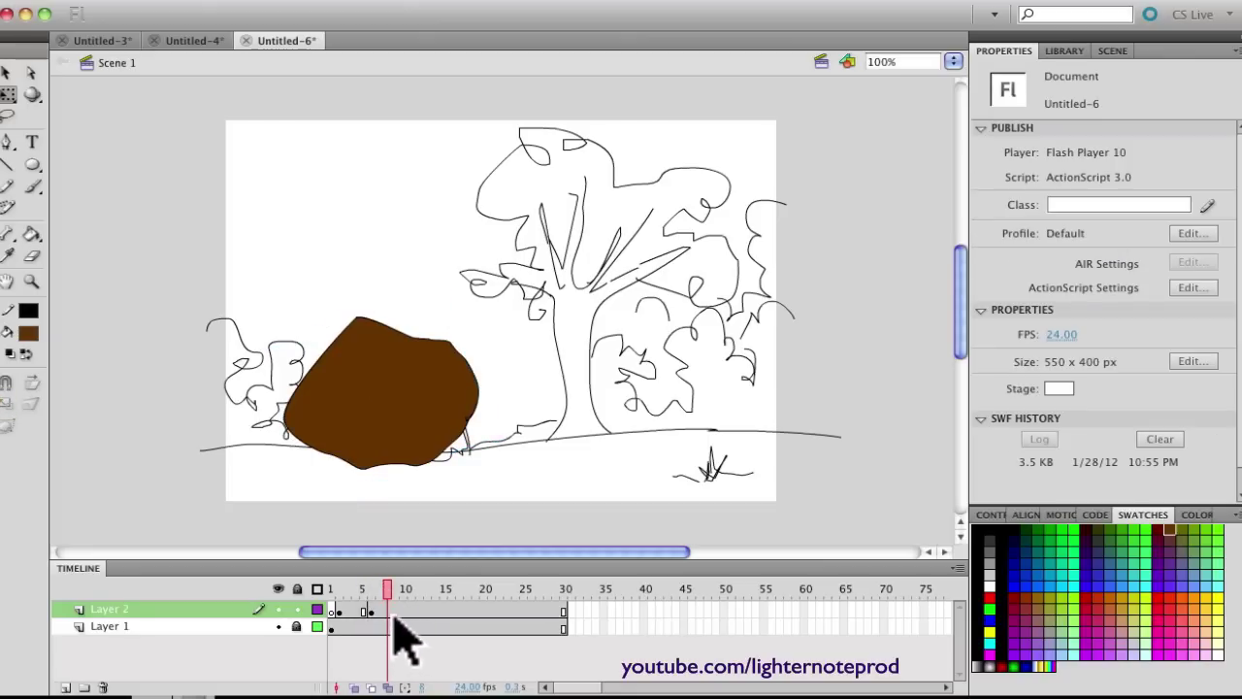
click(394, 617)
key(F6)
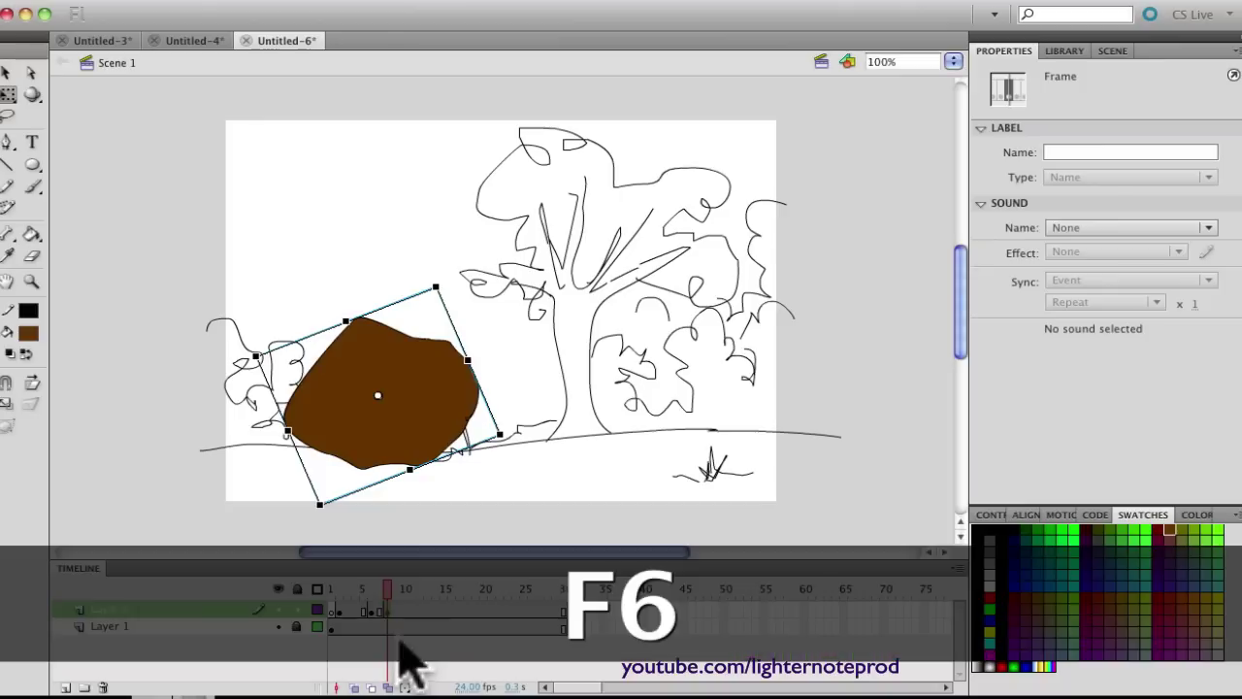
drag(401, 447, 414, 423)
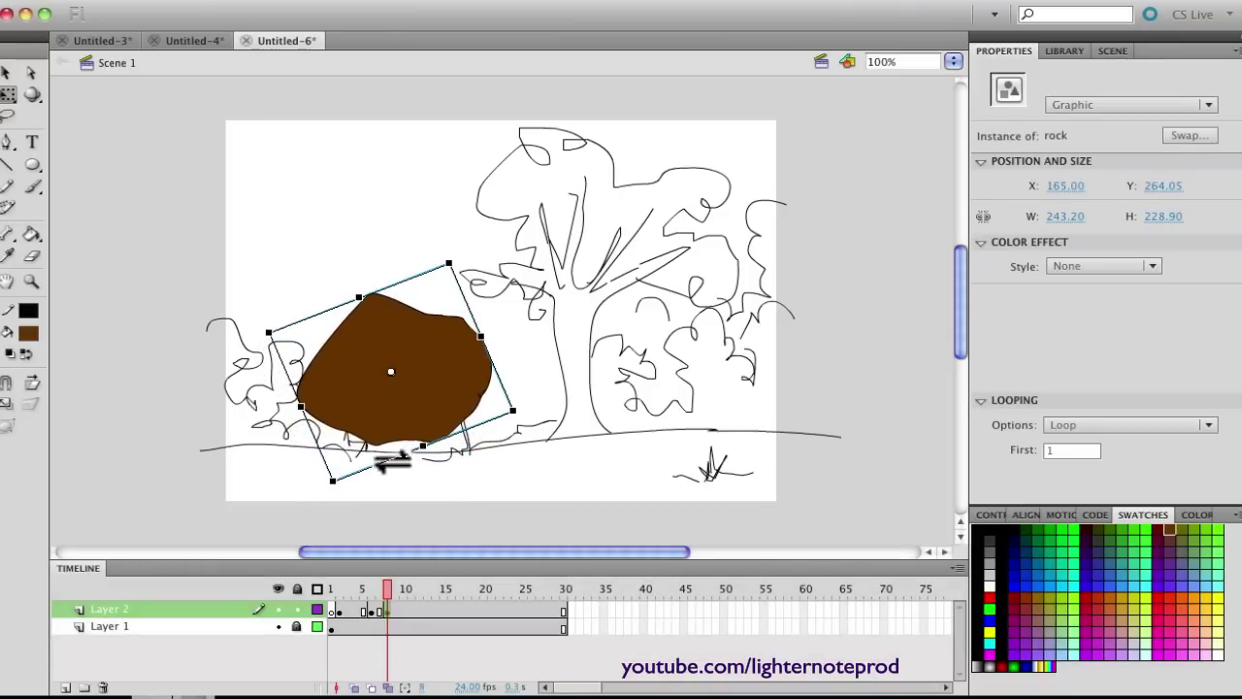
Insert a keyframe at frame 10 of Layer 2, settle the rock at about X 175, Y 274 and rotate it slightly clockwise
click(406, 614)
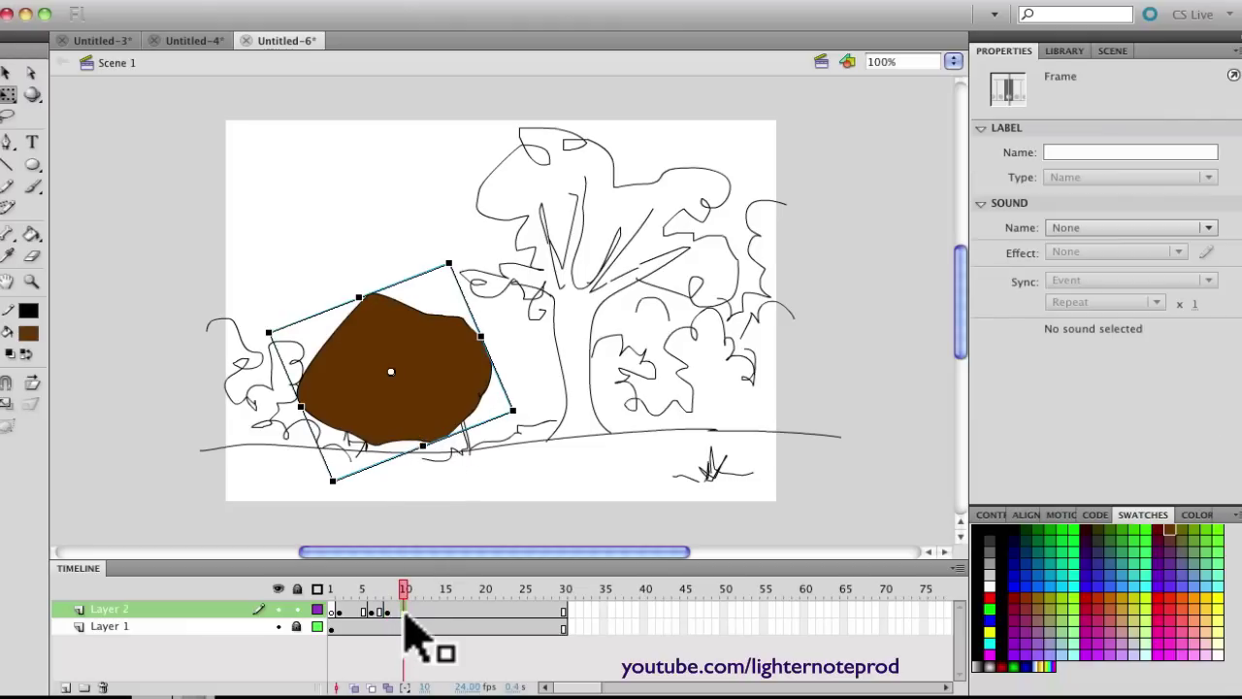
key(F6)
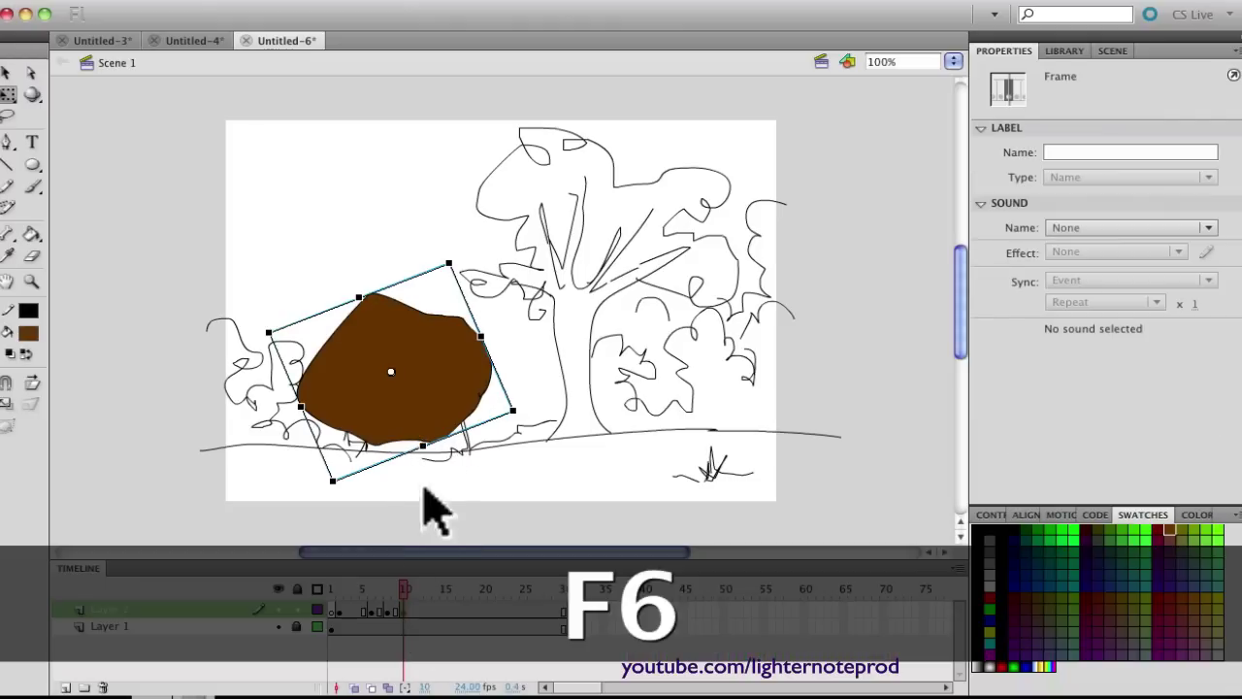
drag(411, 443, 416, 427)
drag(538, 437, 530, 433)
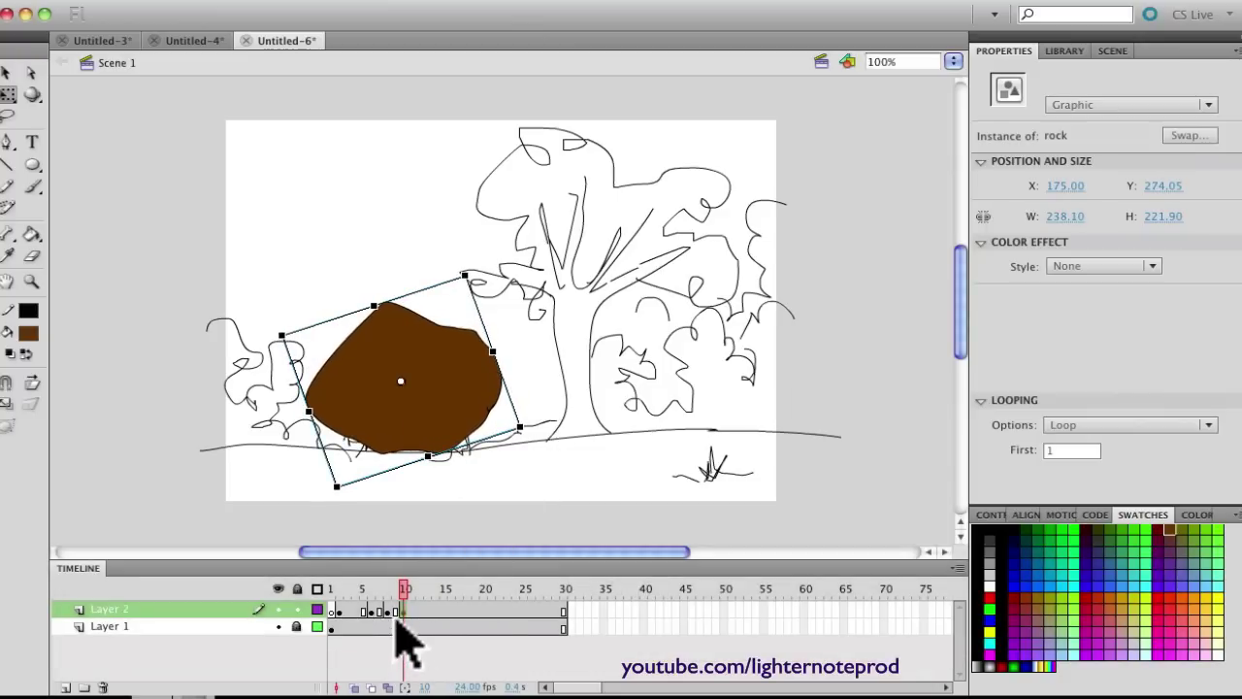
Rotate the rock clockwise by about 10 degrees at frame 8 and compare it with the frame 6 pose
click(387, 610)
drag(528, 427, 529, 452)
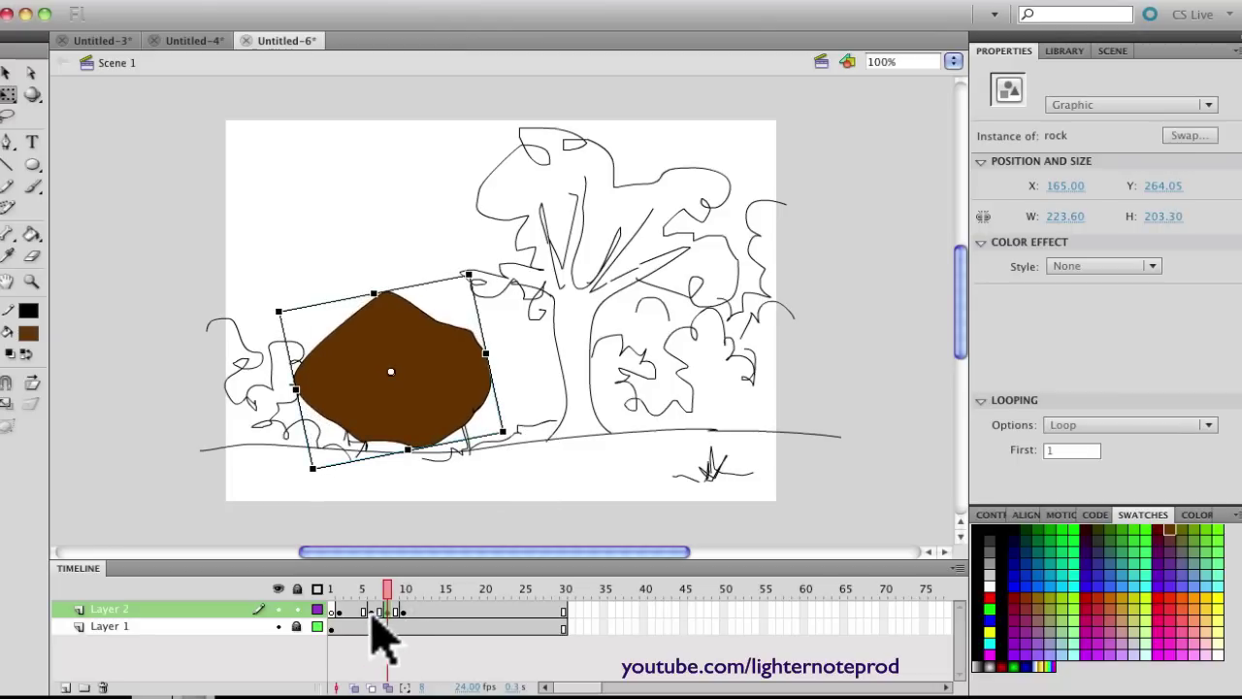
click(371, 611)
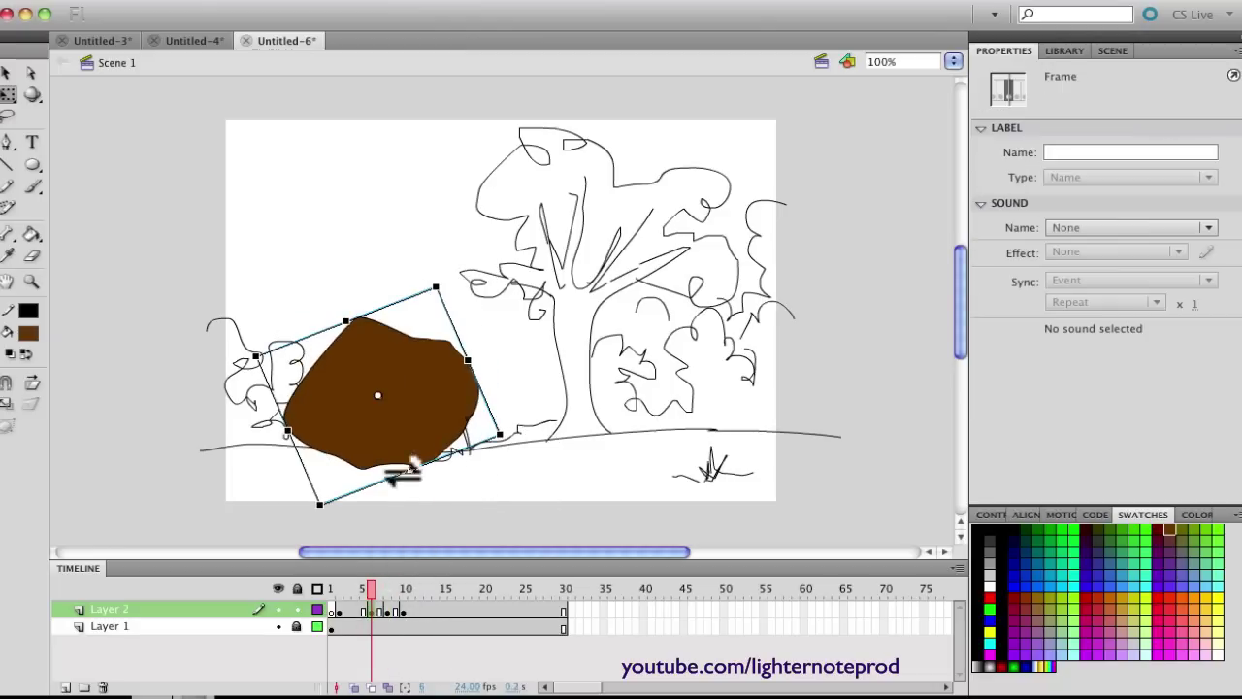
Play the rock animation from frame 1 and go back to frame 2 to check the start of the fall
click(334, 621)
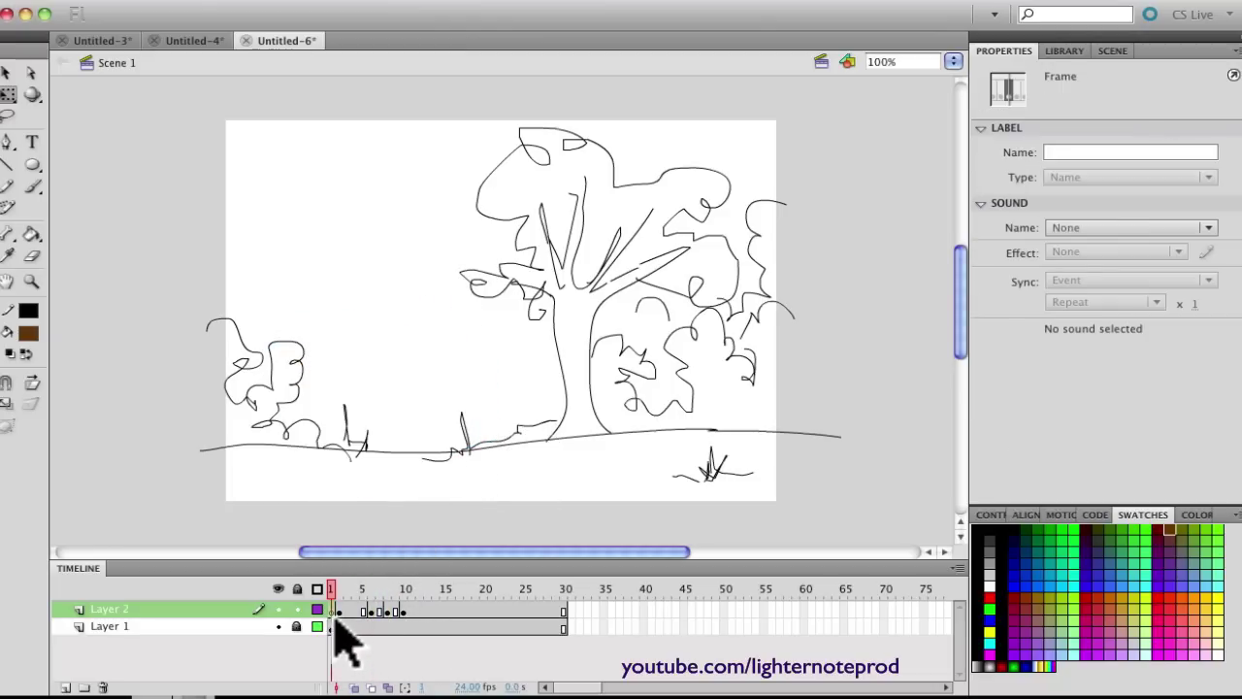
key(Return)
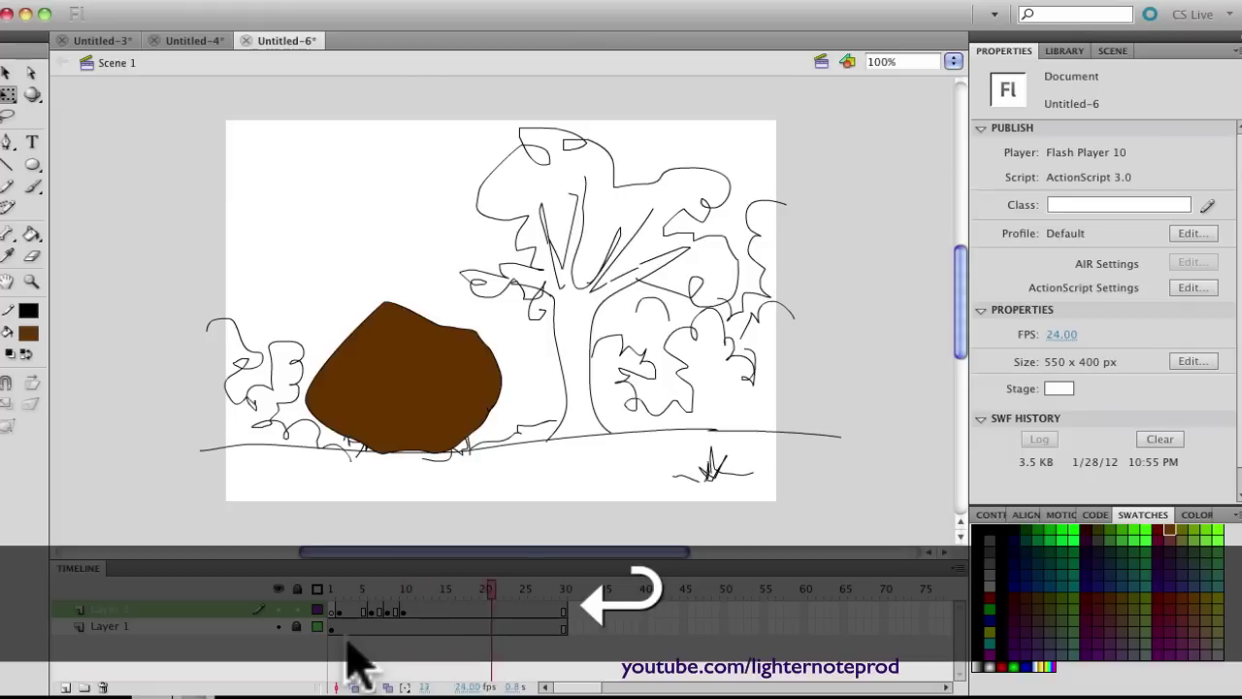
click(339, 612)
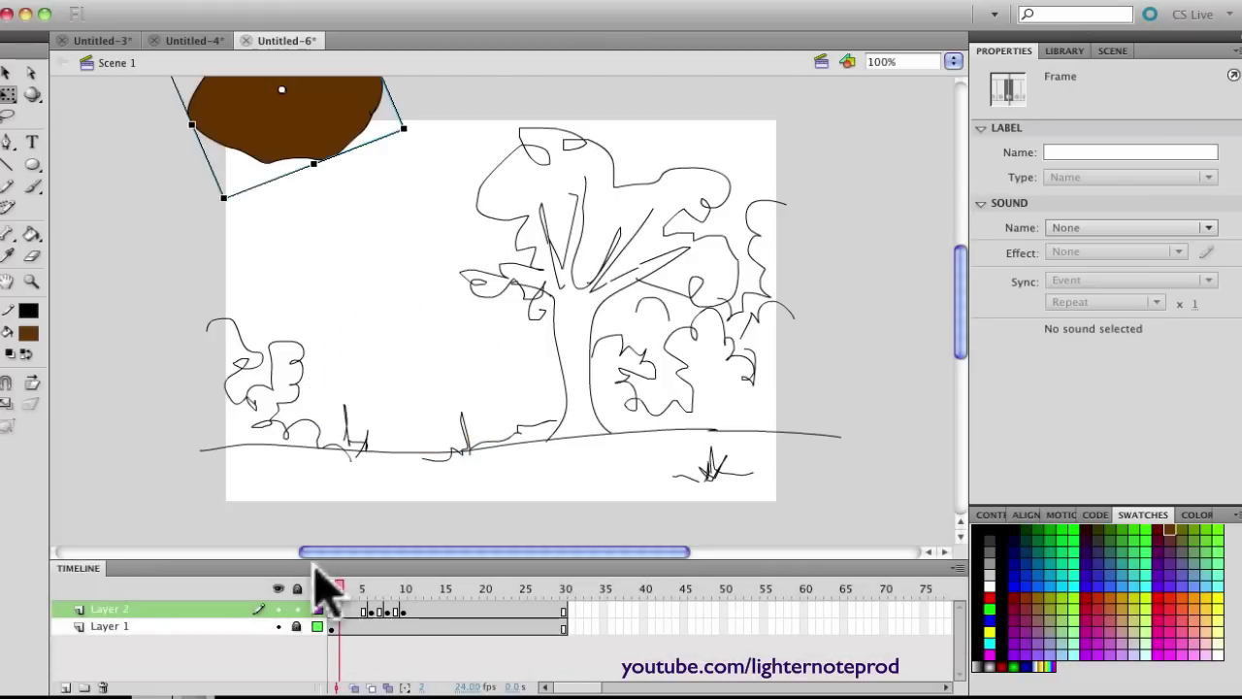
mouse_move(343, 588)
mouse_down()
mouse_move(376, 588)
mouse_move(334, 578)
mouse_up()
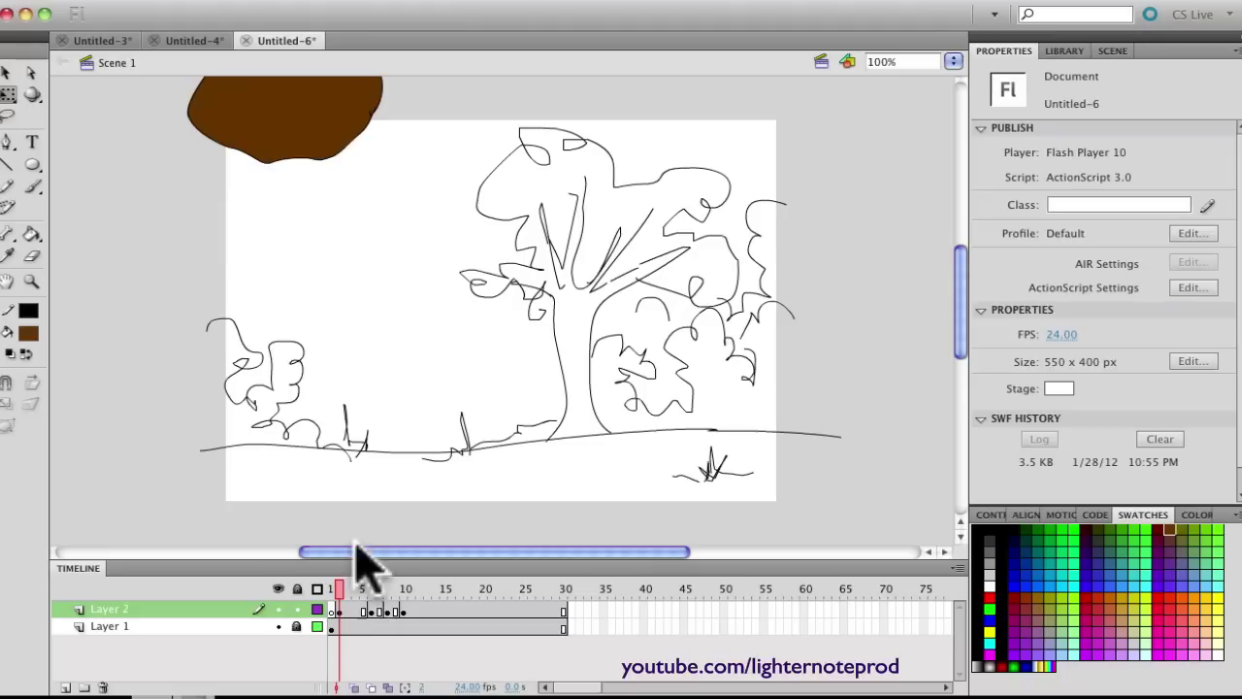
mouse_move(345, 593)
mouse_down()
mouse_move(370, 596)
mouse_move(360, 592)
mouse_up()
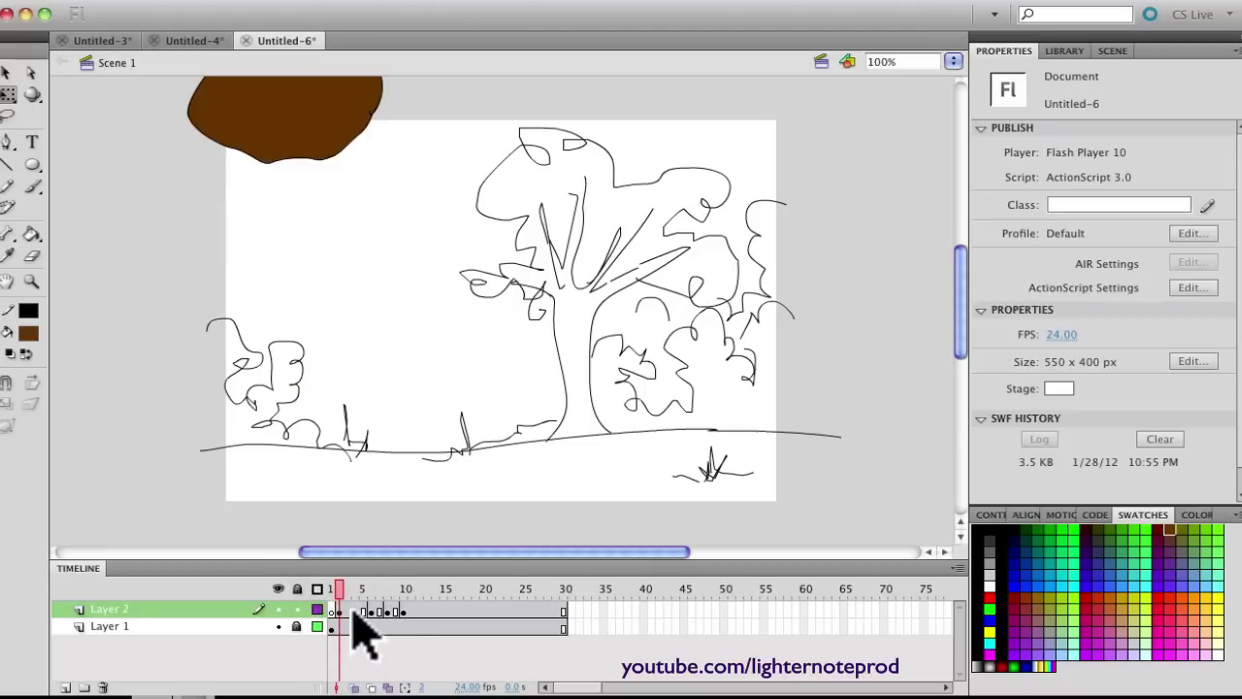
Create a classic tween for the rock's fall between frames 2 and 6 on Layer 2
right_click(353, 612)
mouse_move(485, 691)
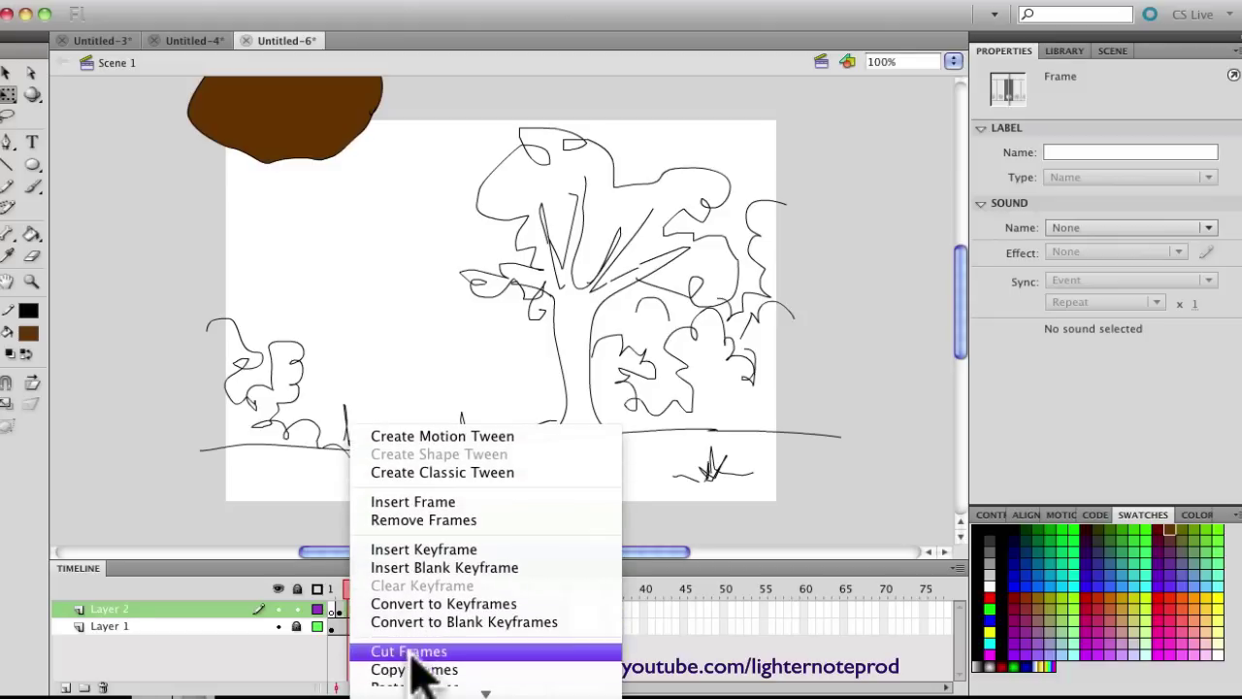
click(431, 474)
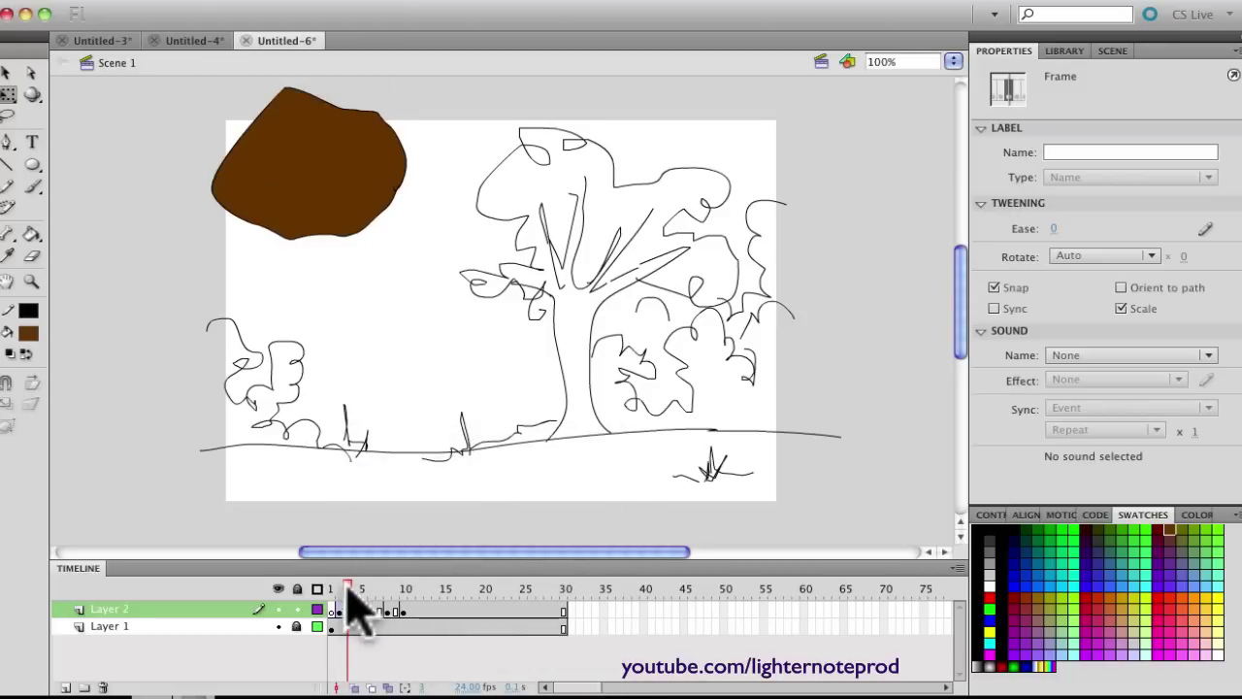
Play back the timeline repeatedly to check the tweened fall of the rock
key(Return)
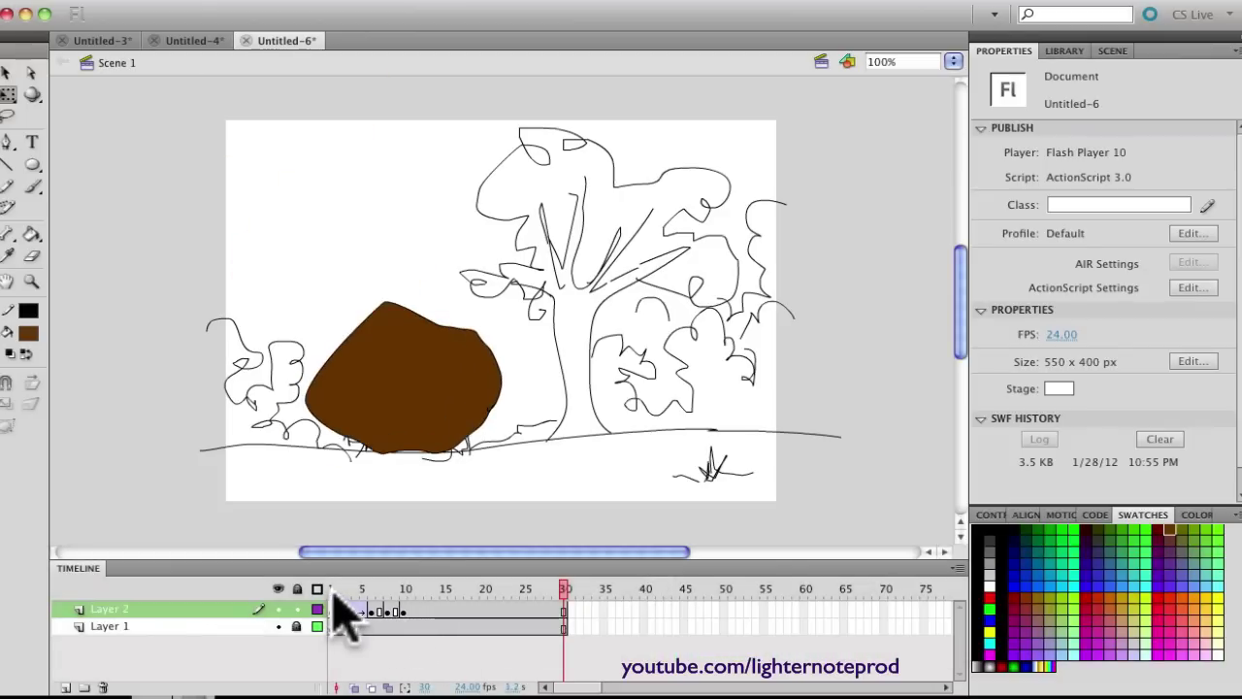
key(Return)
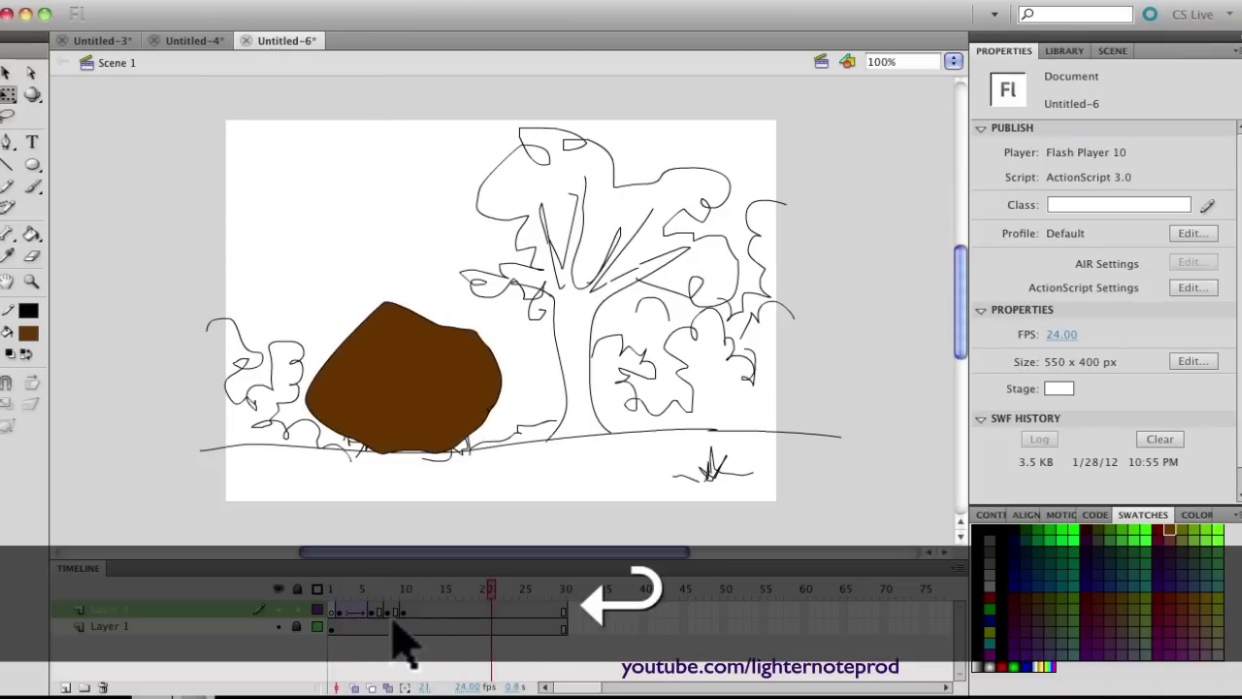
click(318, 589)
click(317, 609)
click(316, 608)
click(316, 589)
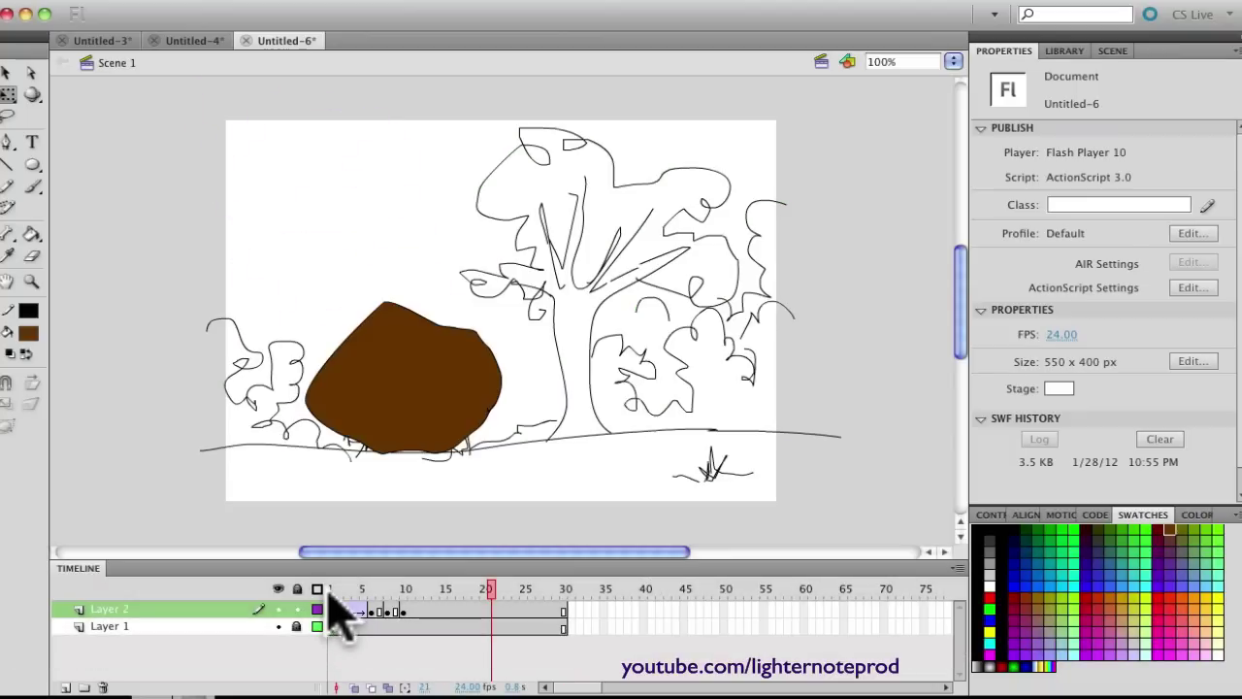
key(Return)
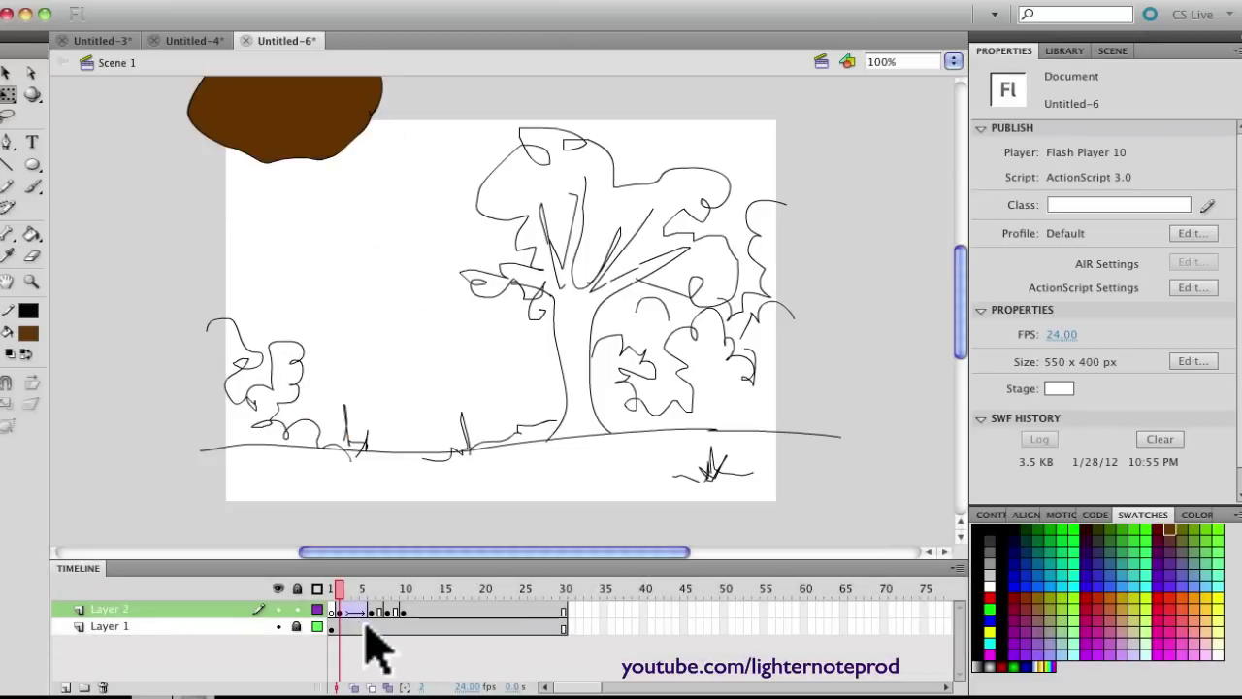
Set the fall tween's ease to about -99 (in) and replay the animation from frame 2
click(358, 611)
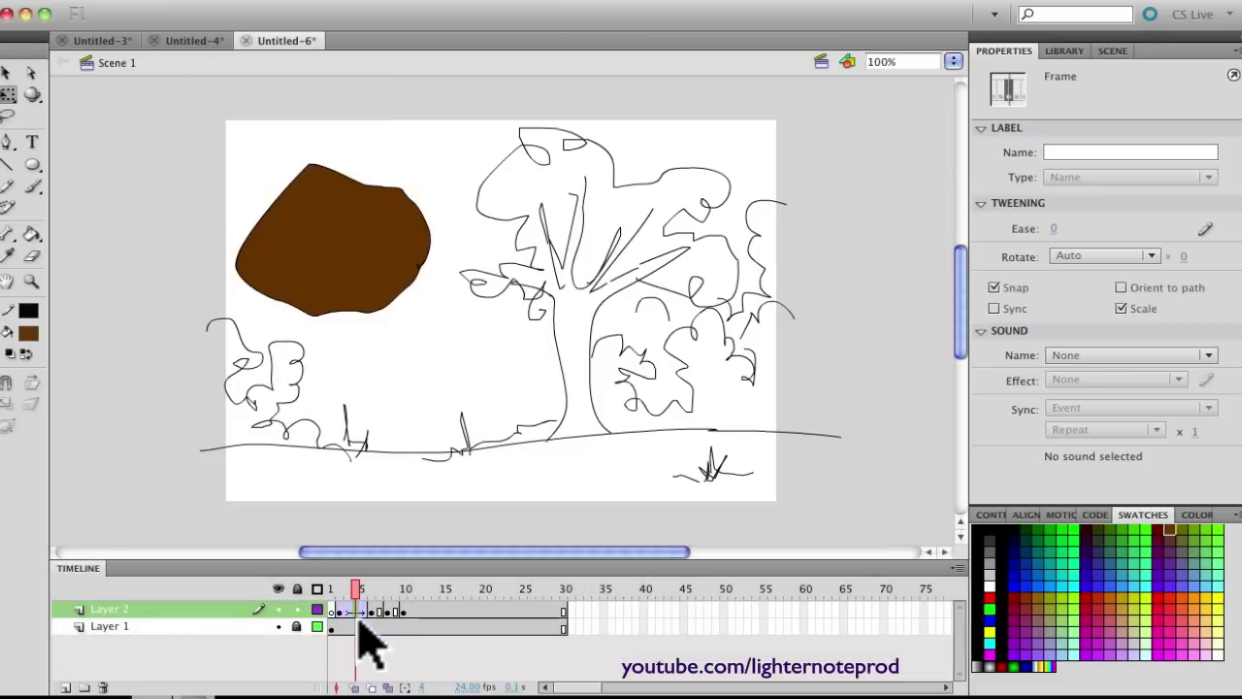
drag(1058, 238, 908, 225)
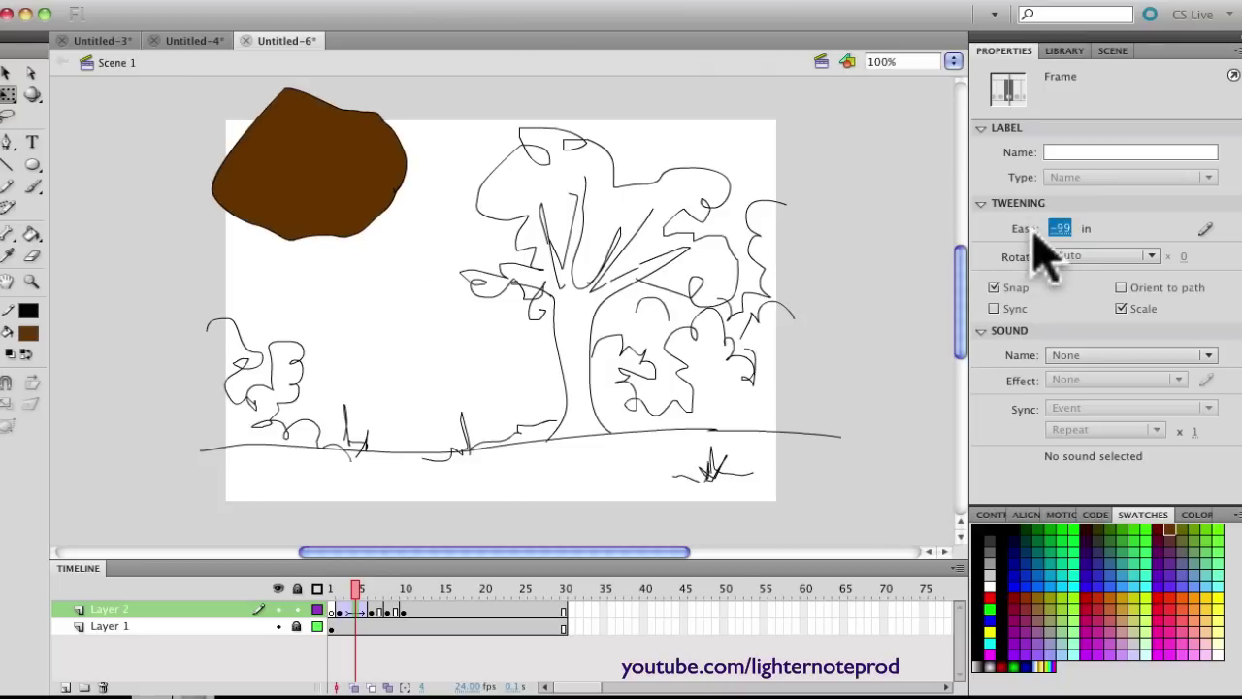
drag(1057, 231, 932, 227)
click(902, 254)
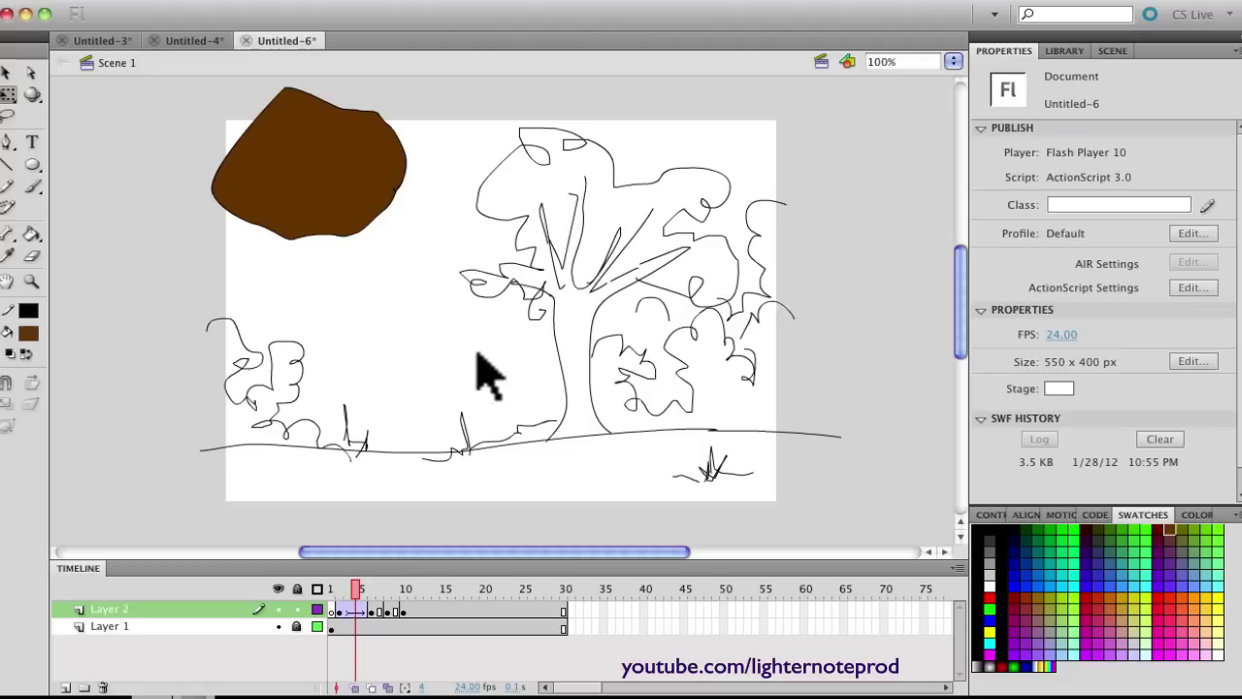
drag(361, 589, 340, 572)
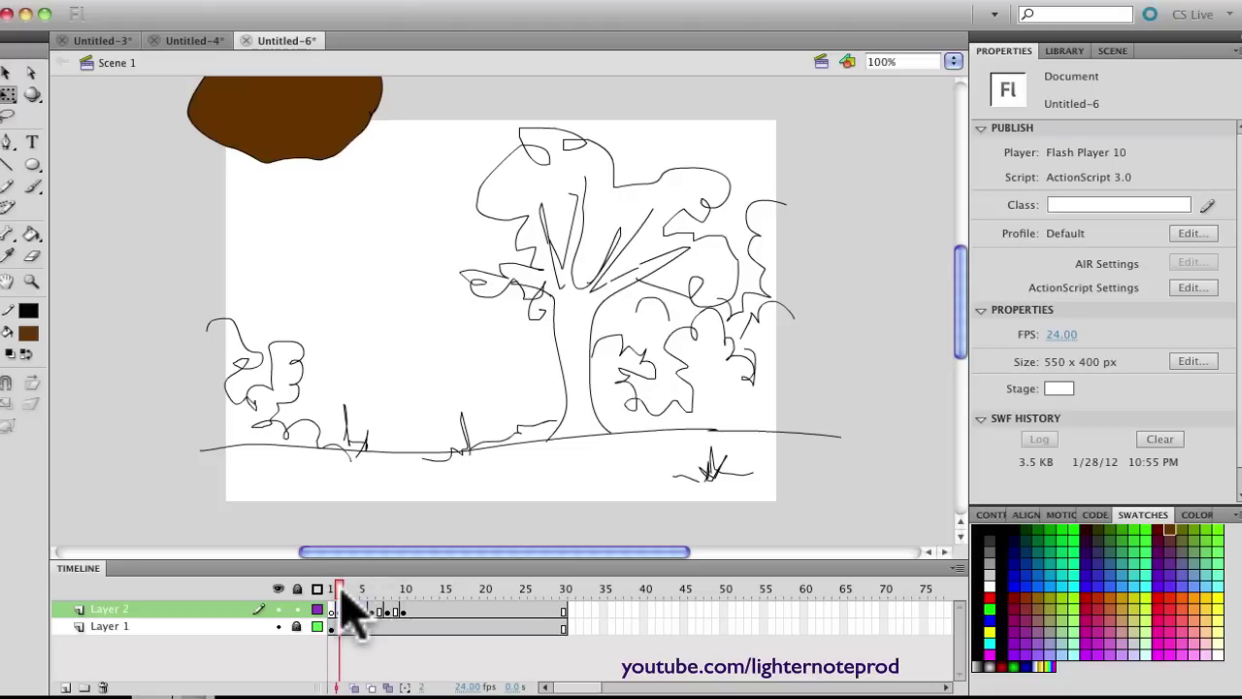
key(Return)
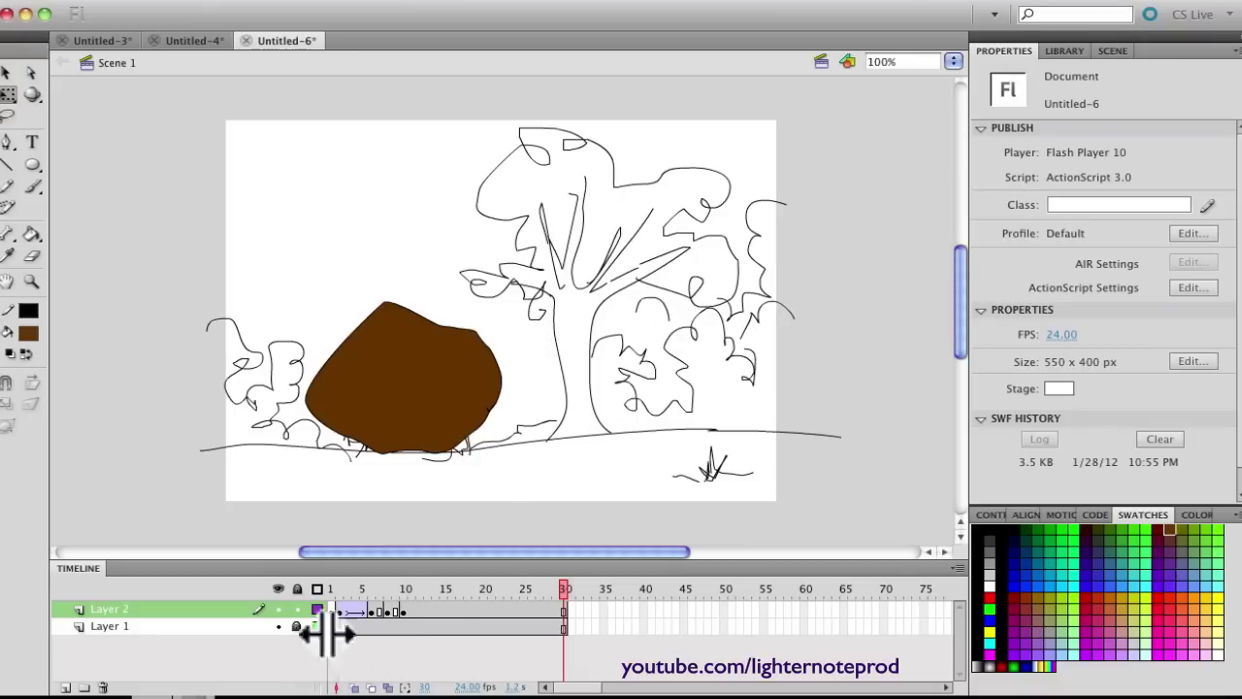
Unlock Layer 1, select frames 1 to 30 on both layers and copy the frames
click(297, 626)
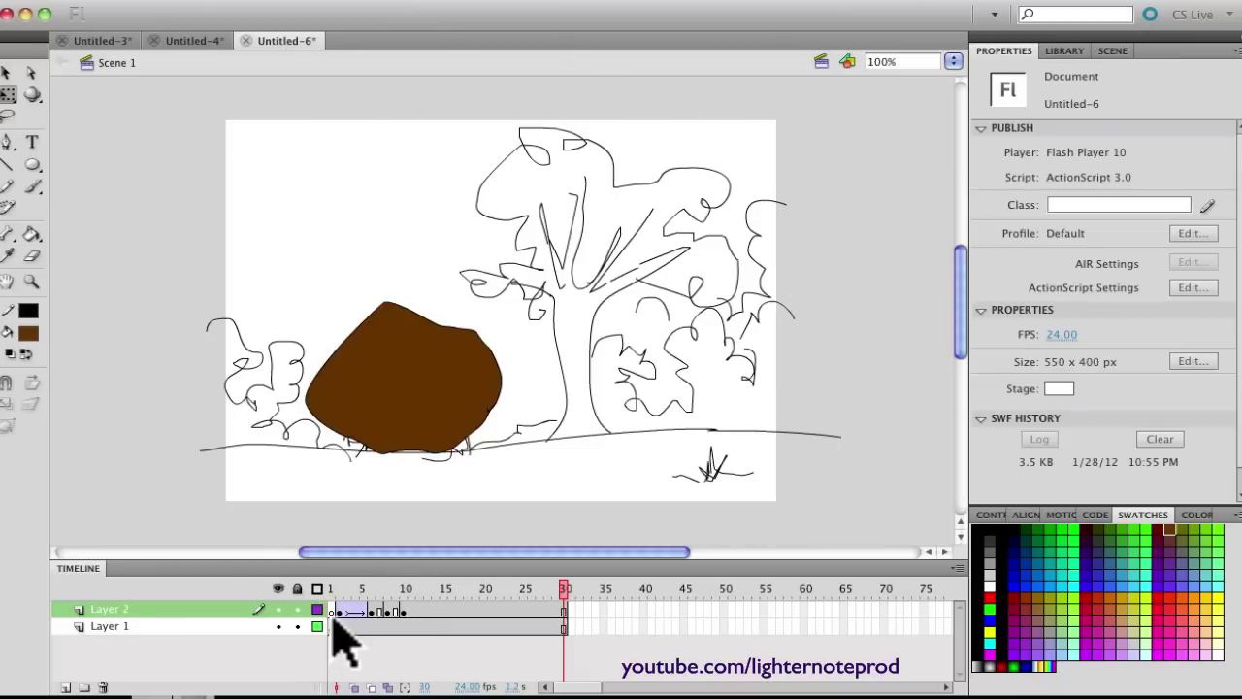
drag(333, 618, 570, 655)
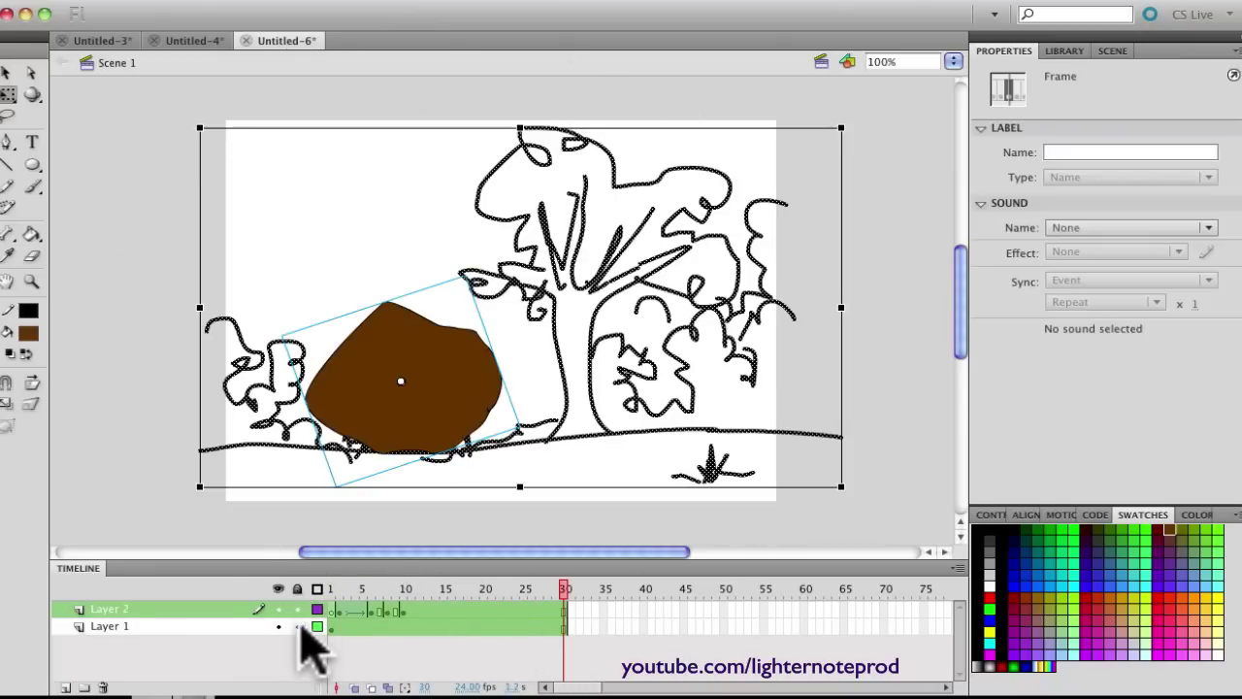
right_click(376, 609)
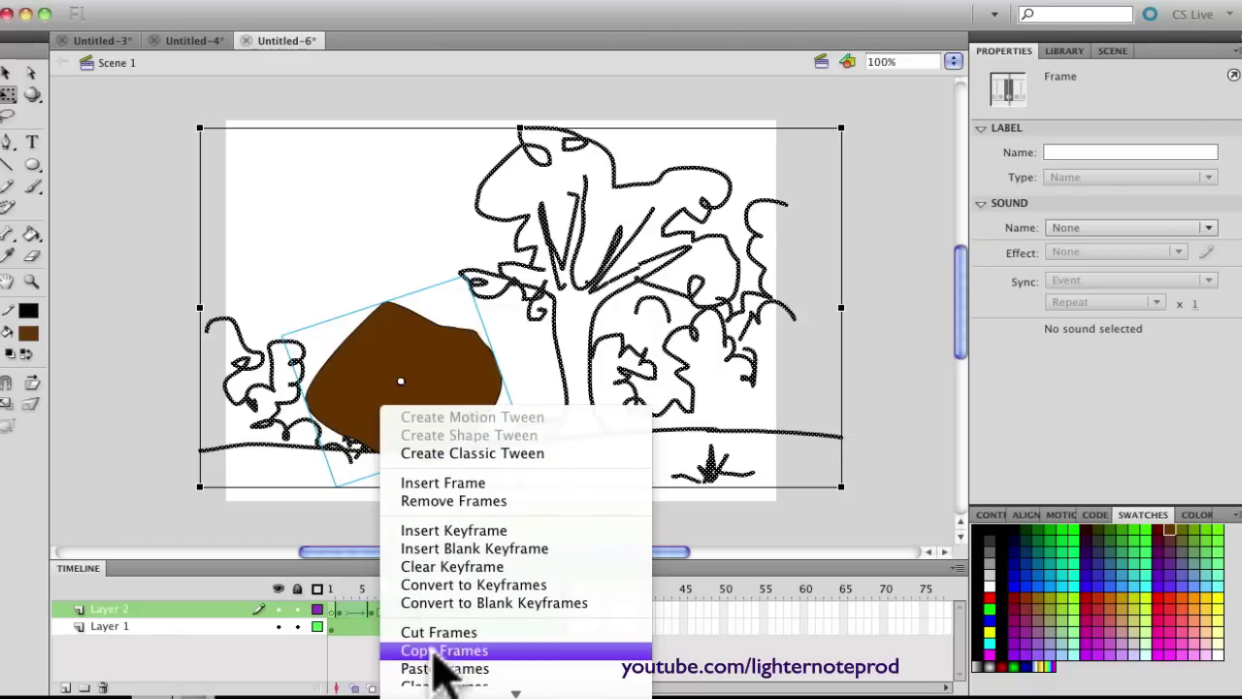
click(444, 651)
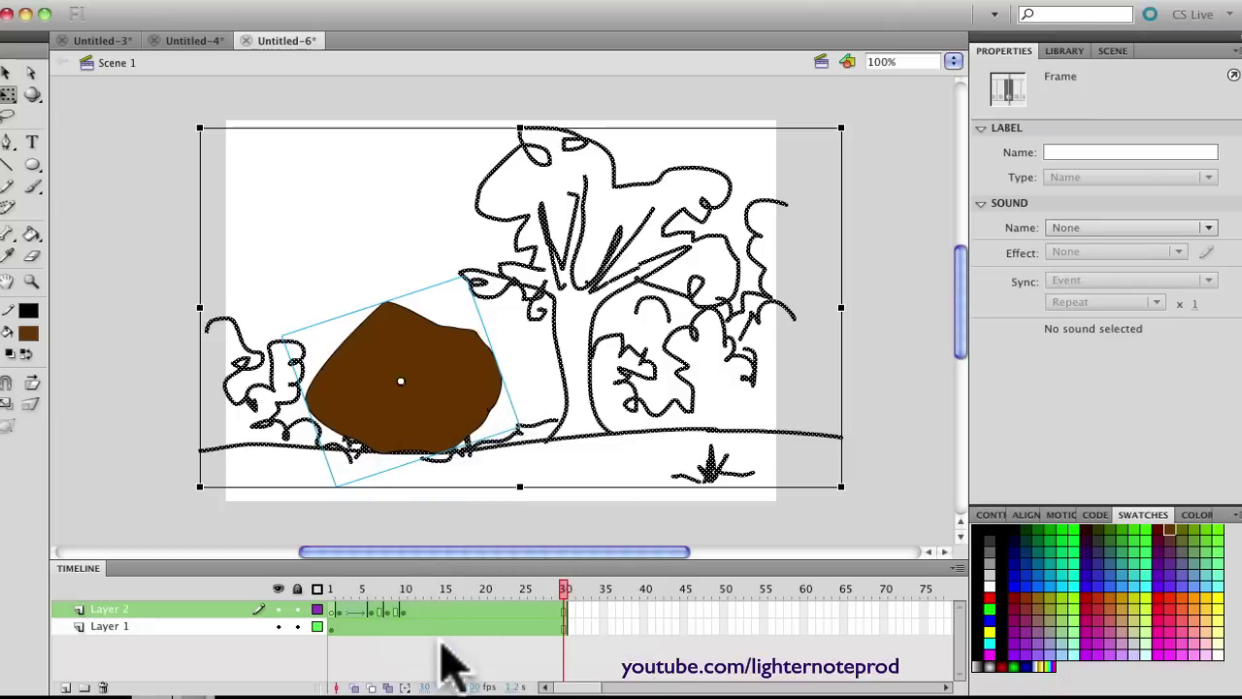
Create a new graphic symbol named "rock falling"
key(super)
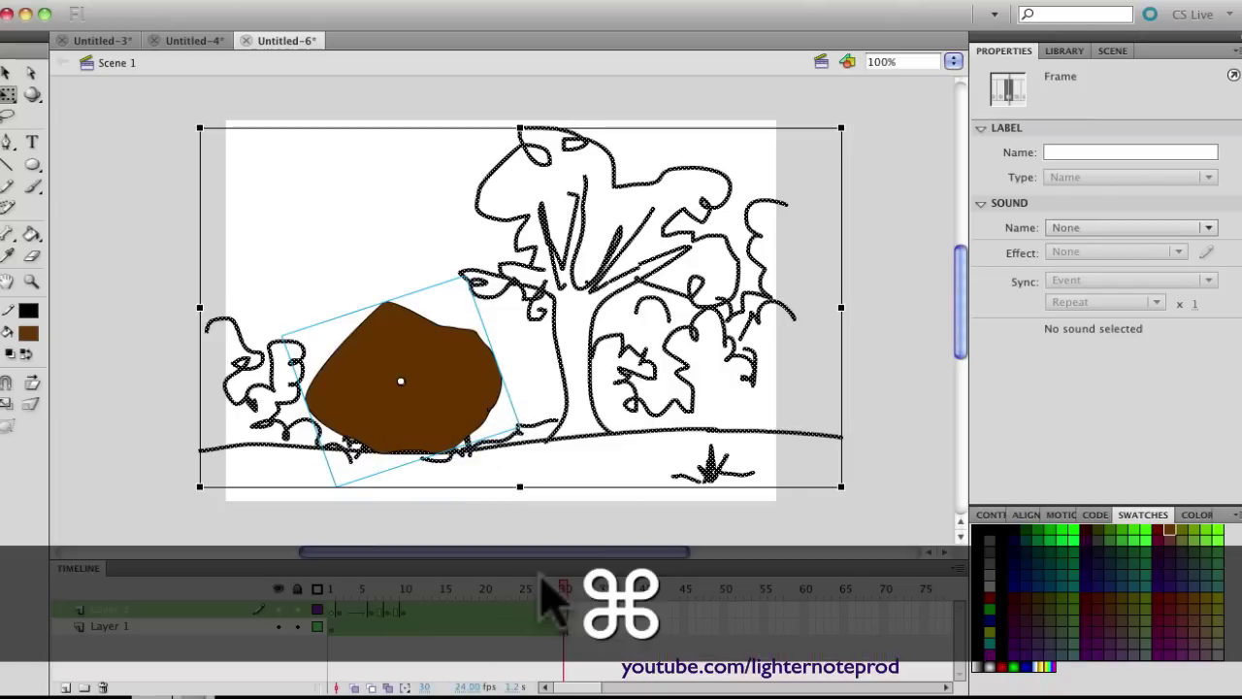
key(super+F8)
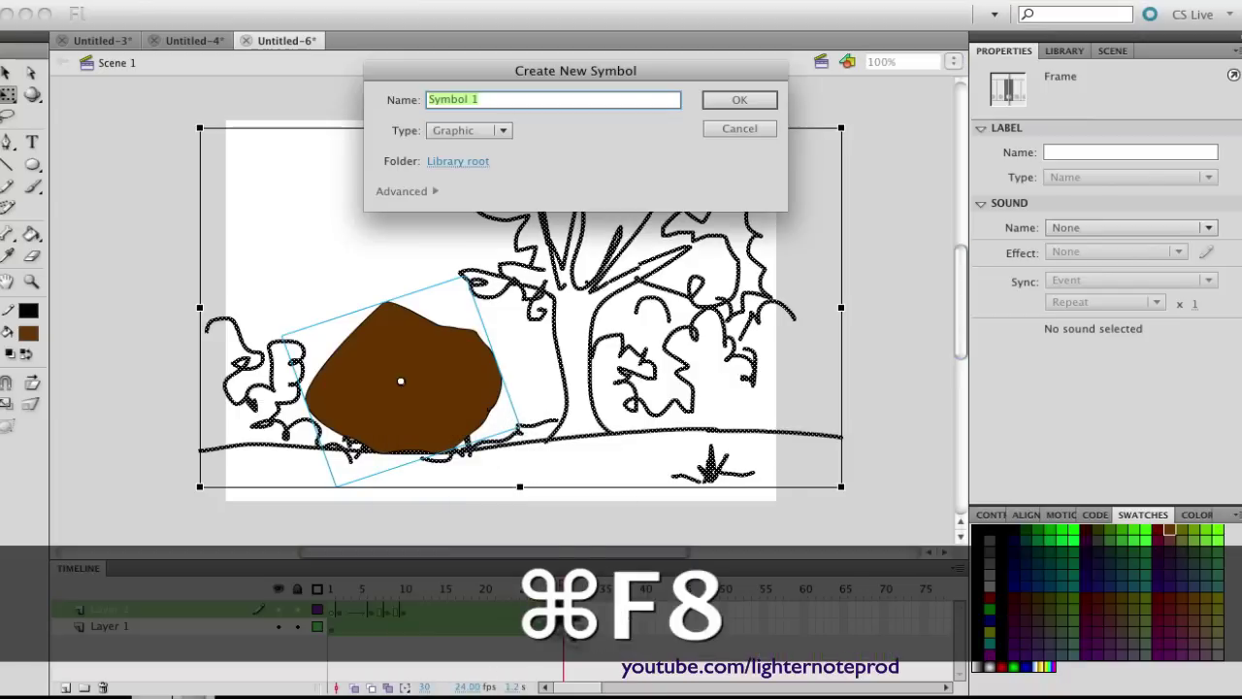
text(r)
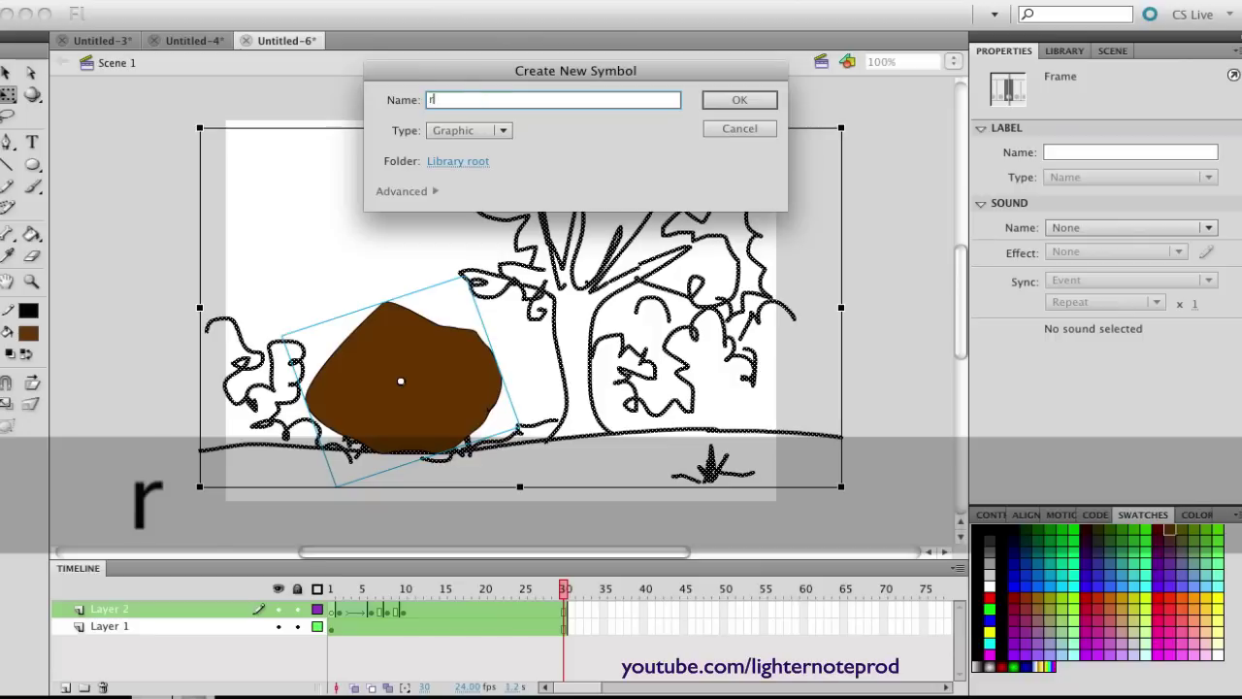
text(ock fal)
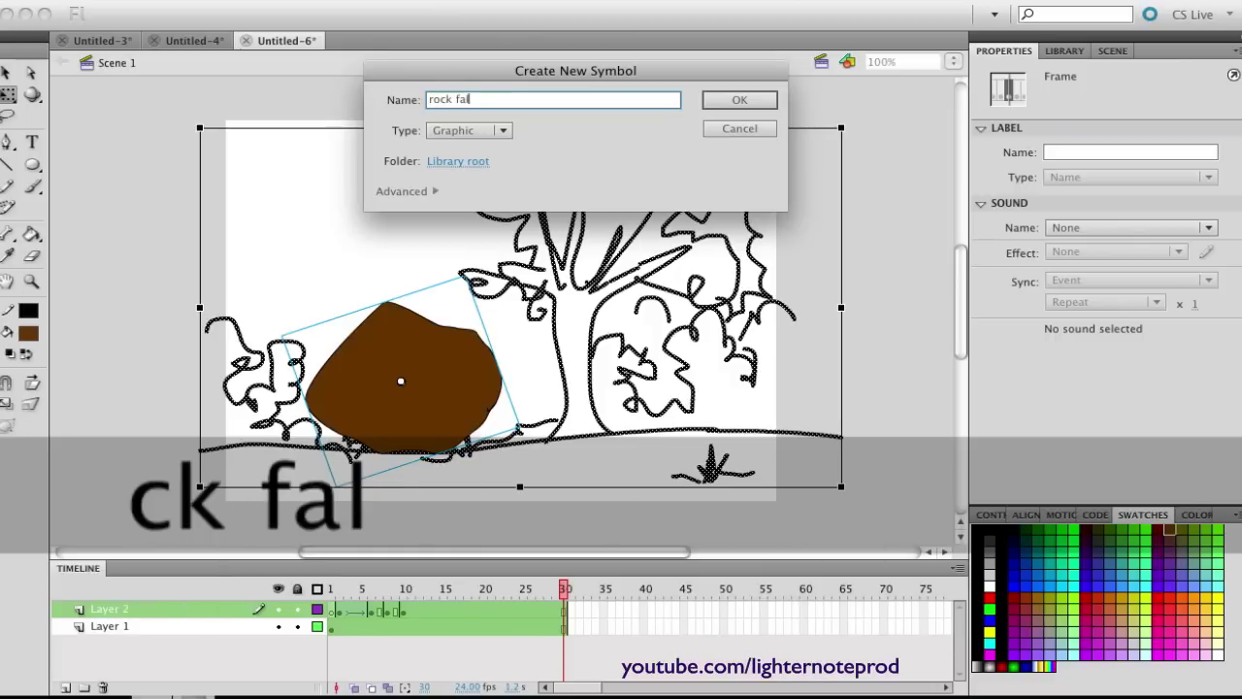
text(ling)
key(Return)
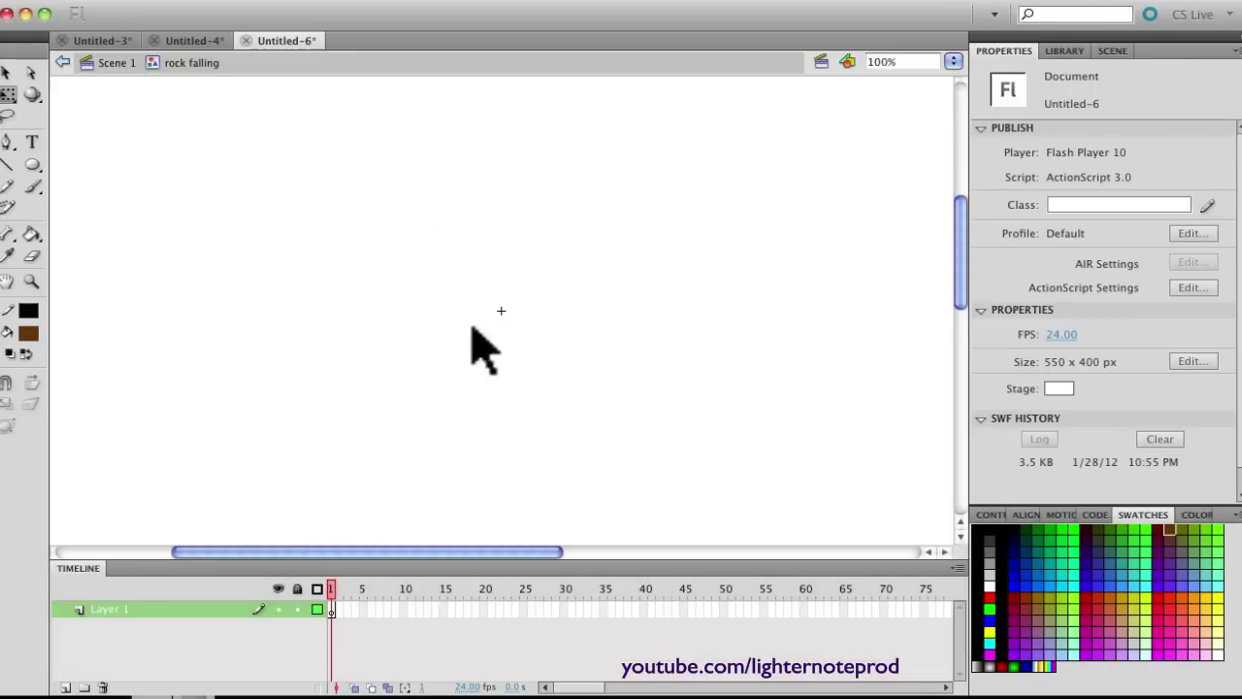
Paste the copied frames into frame 1 of the rock falling symbol and play its timeline
right_click(335, 614)
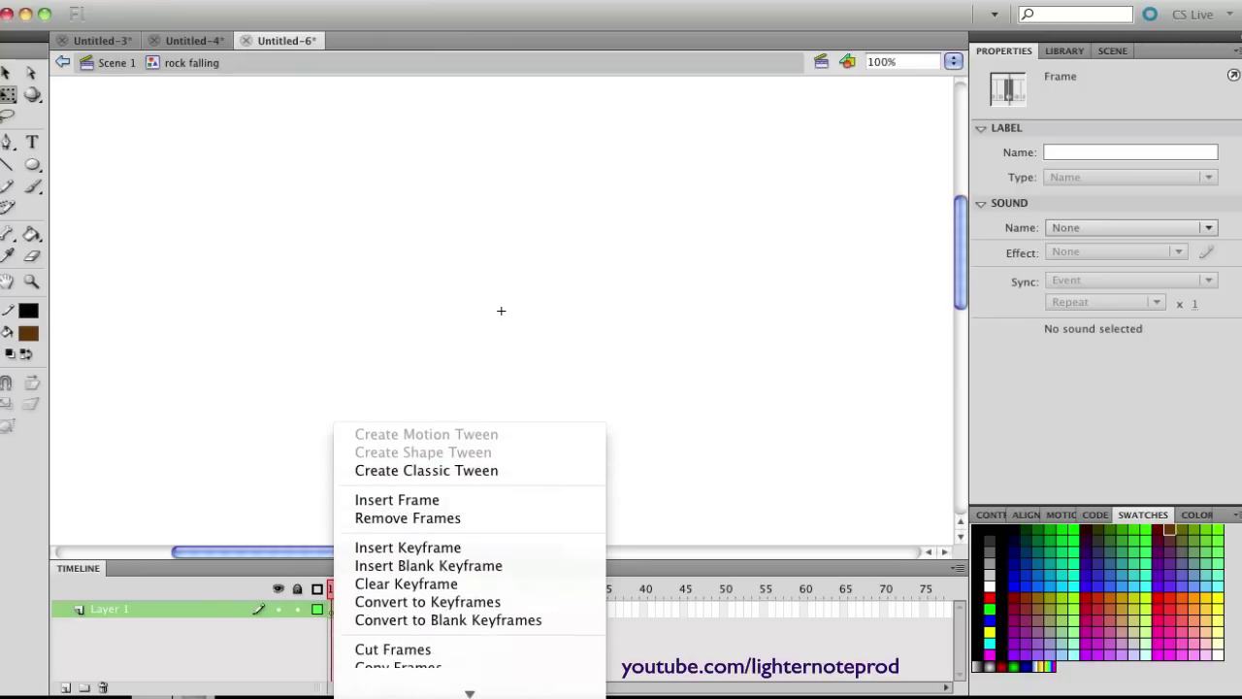
click(398, 578)
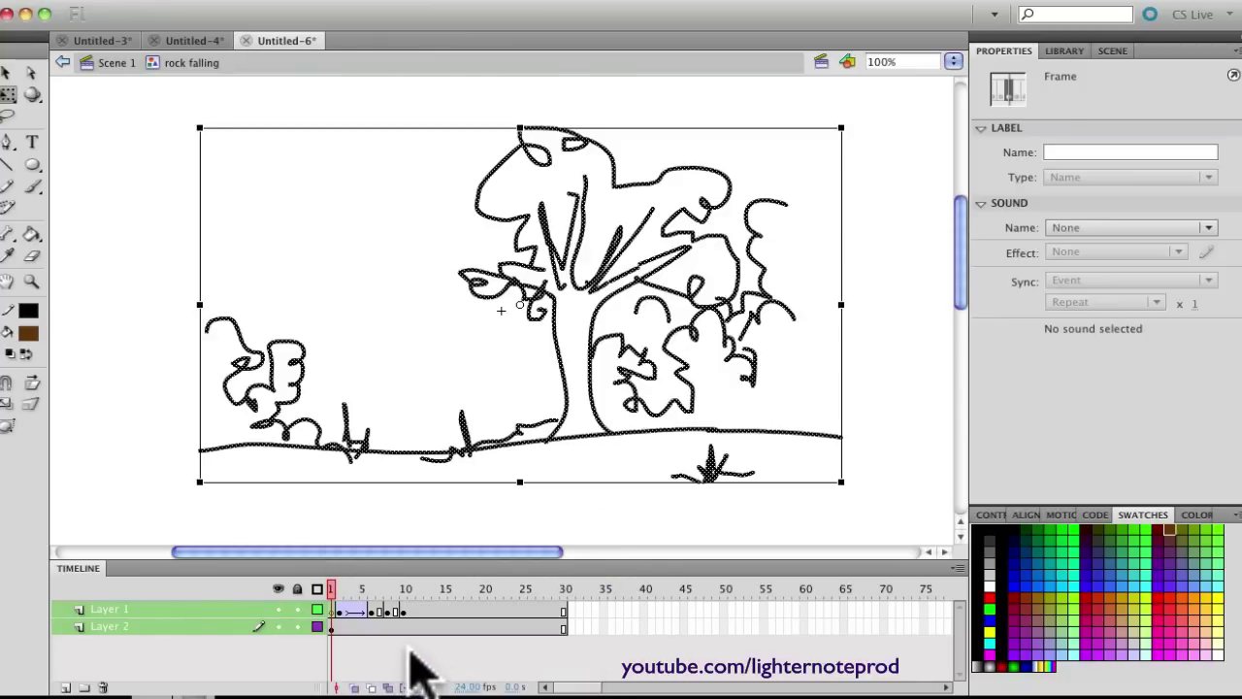
click(412, 669)
key(Return)
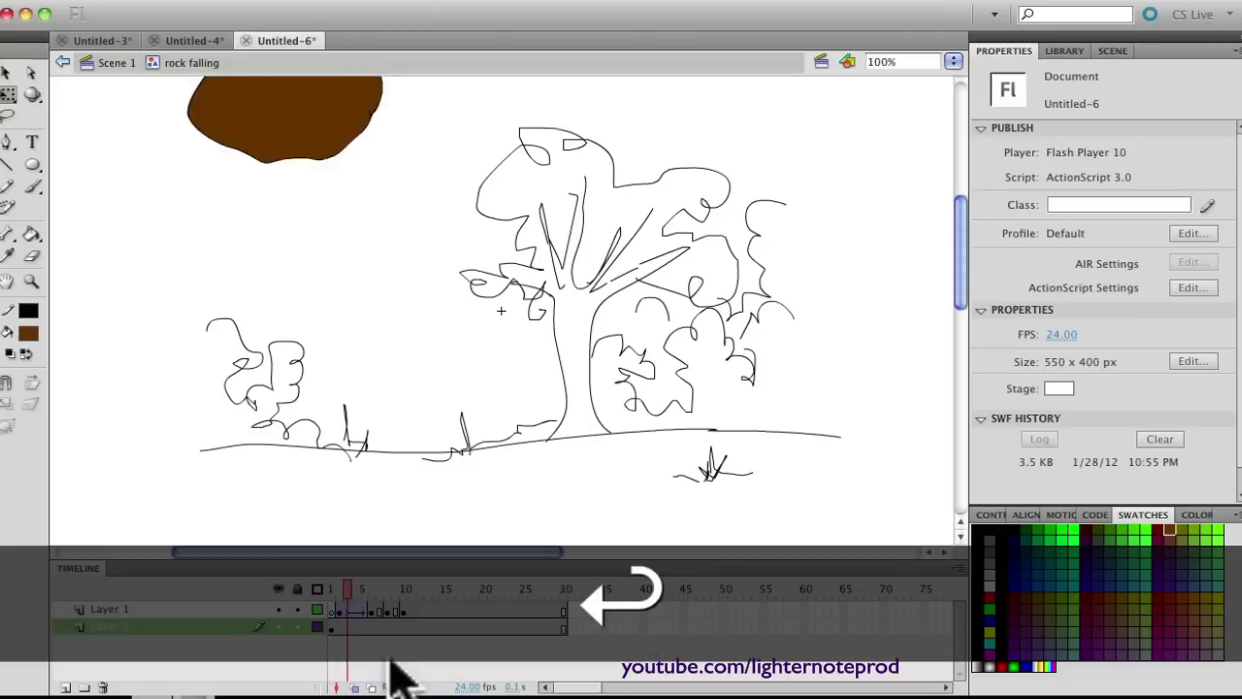
Preview the rock falling symbol's animation in the library
click(1066, 51)
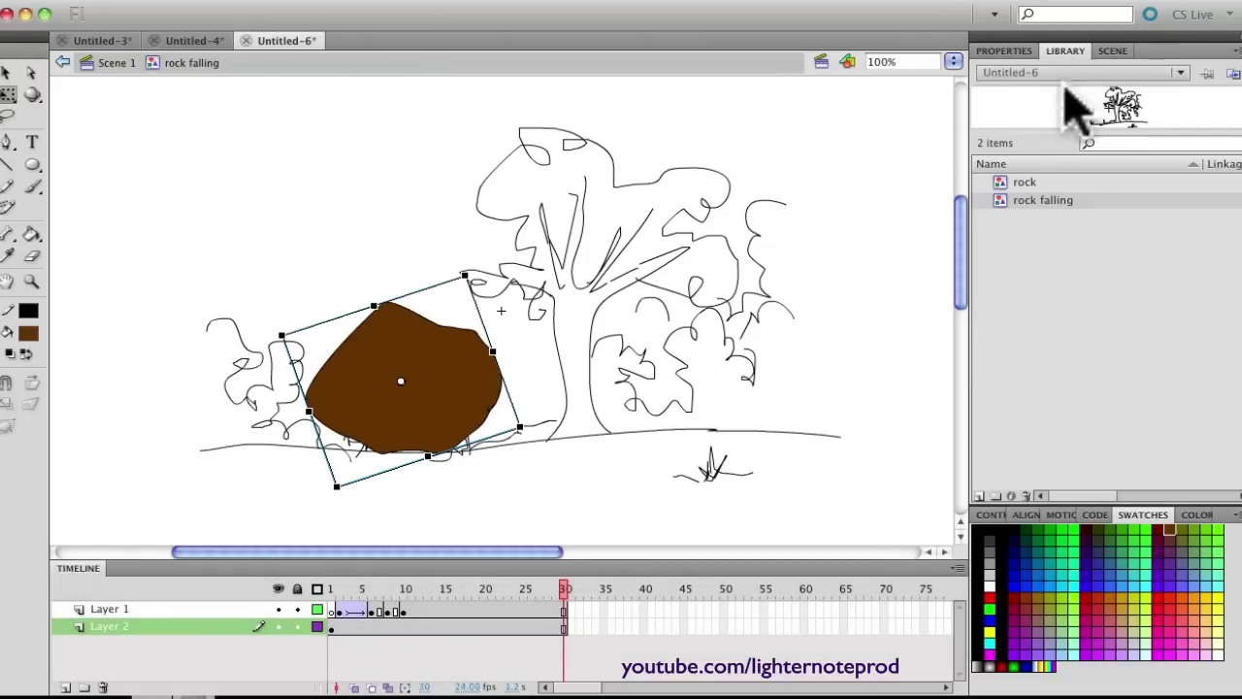
double_click(1050, 201)
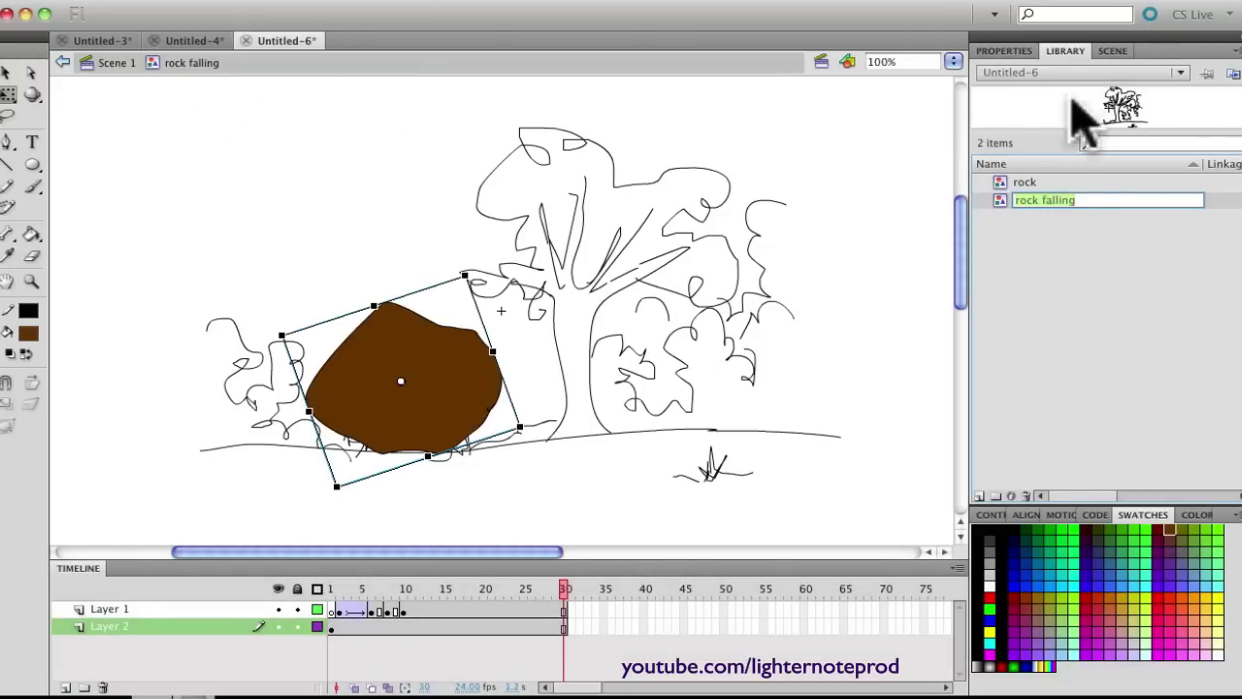
key(Return)
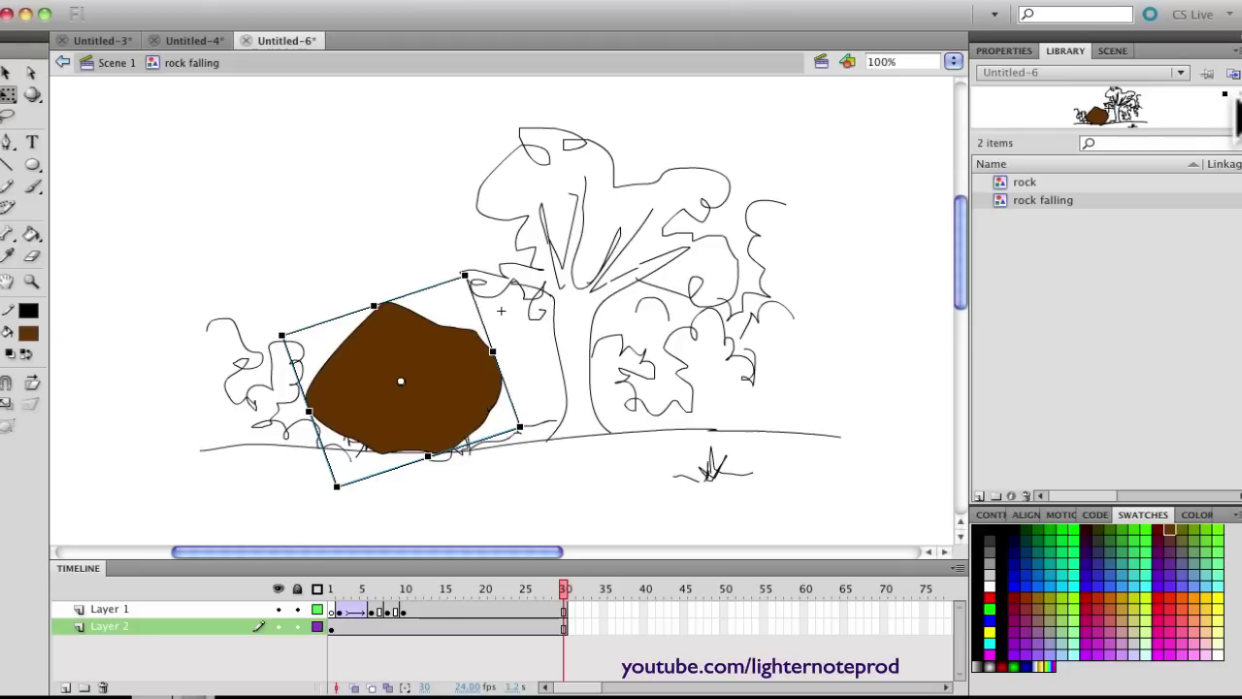
click(1236, 93)
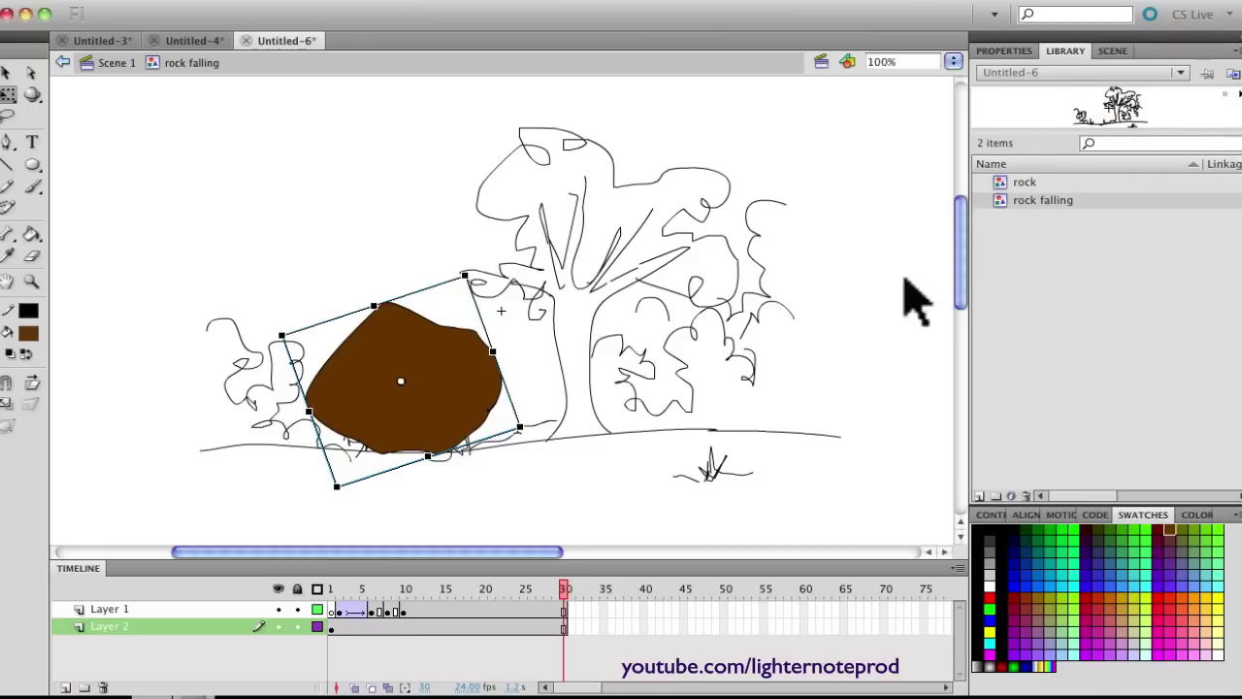
Return to Scene 1, add a new layer and delete the original Layer 1 and Layer 2
click(106, 63)
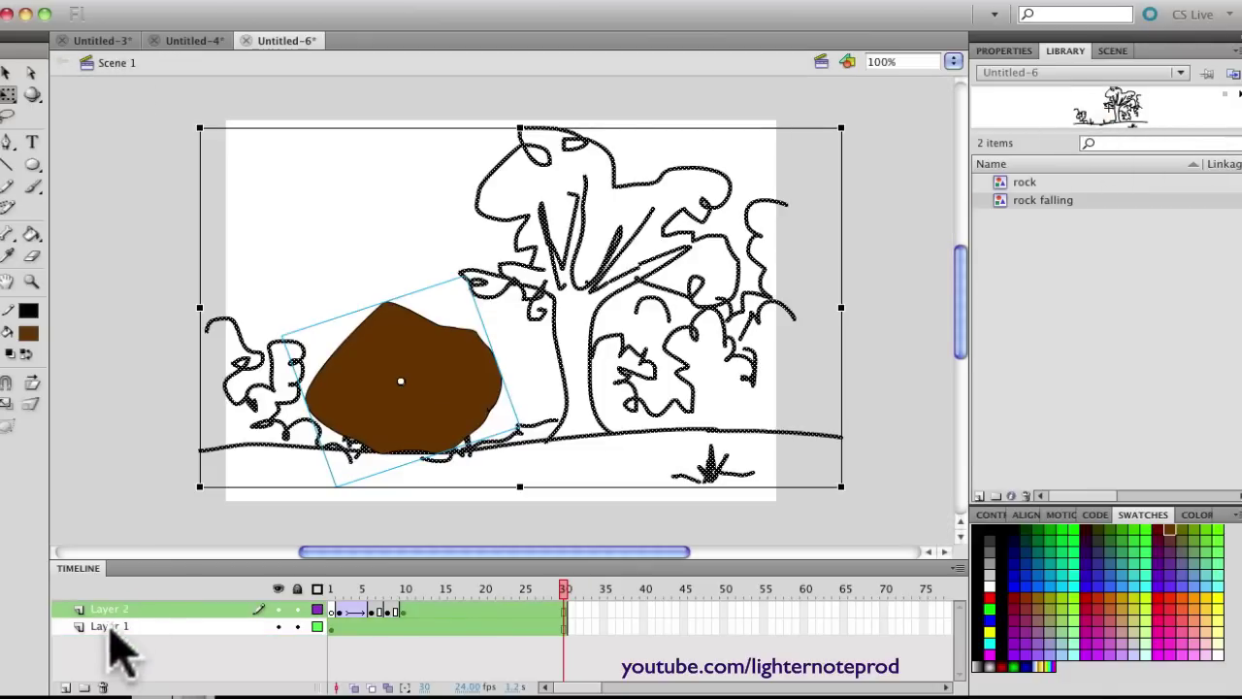
click(66, 686)
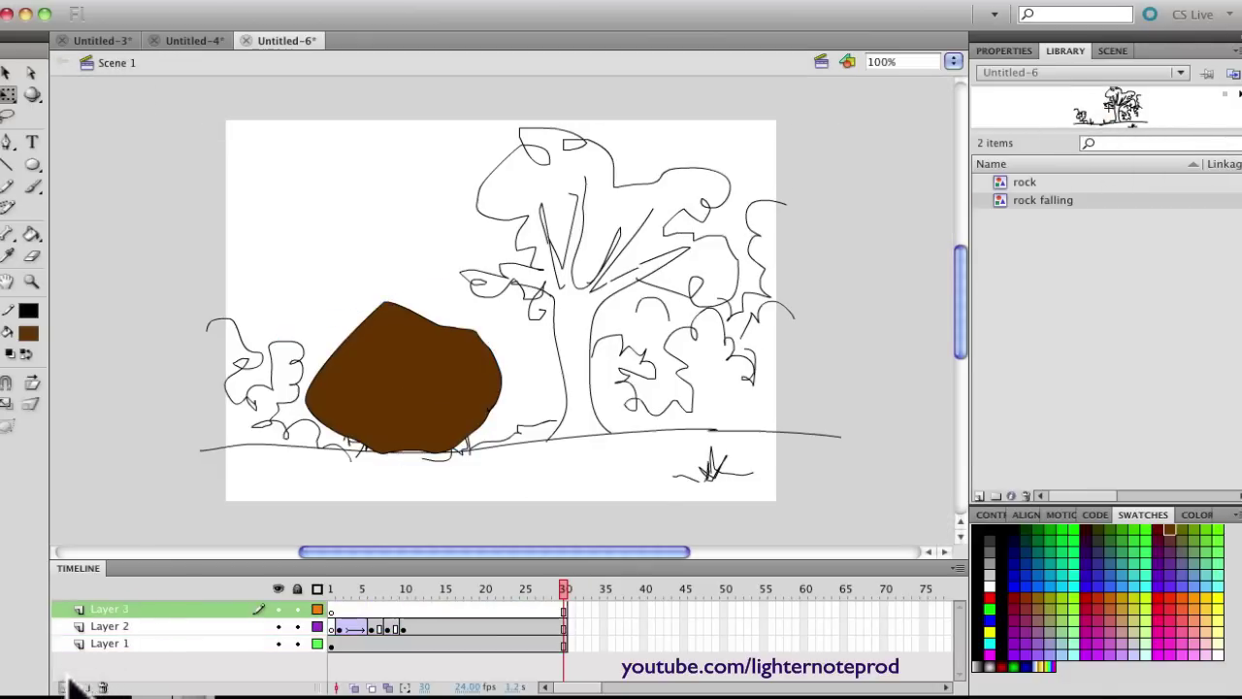
click(158, 644)
click(104, 686)
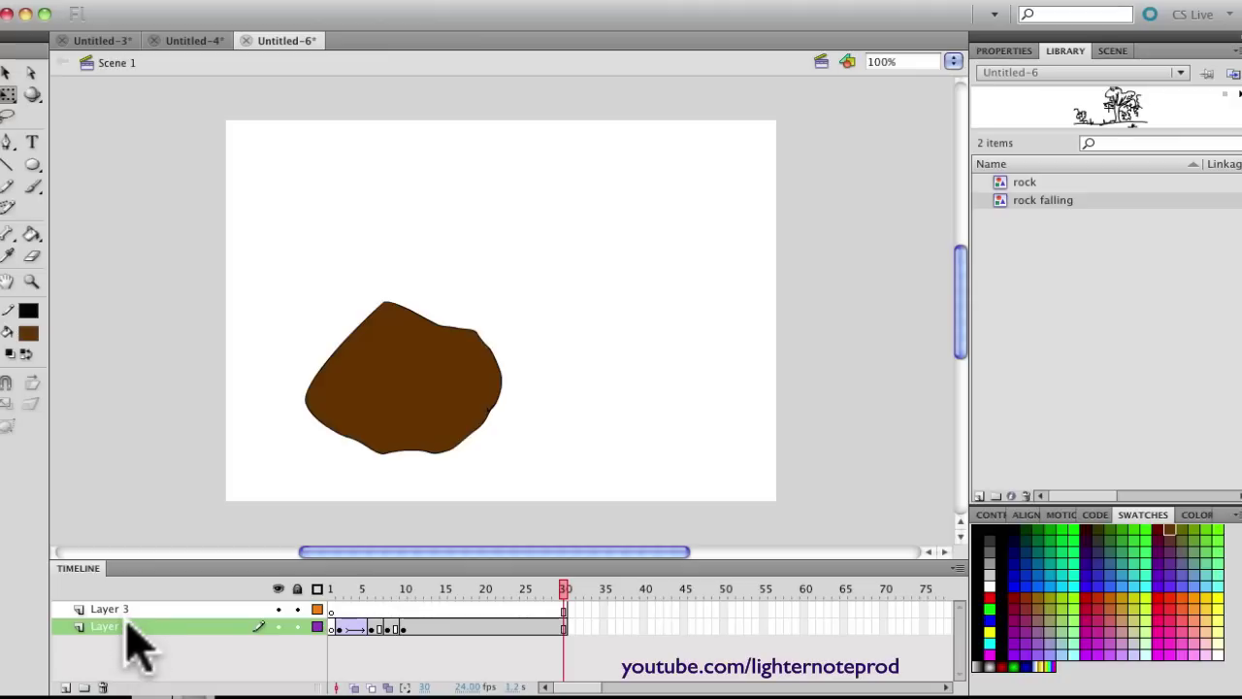
click(104, 686)
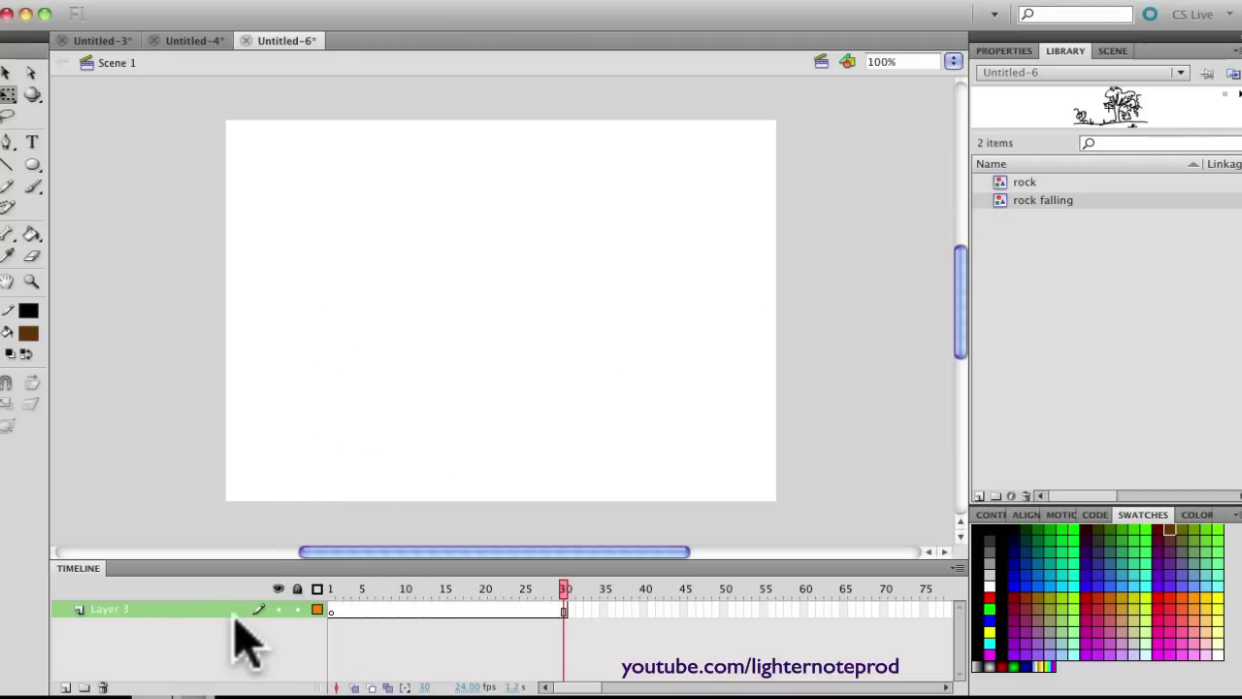
Place the rock falling symbol on Layer 3, centre it on the stage and scale it down slightly in proportion
drag(995, 198, 463, 343)
drag(381, 413, 471, 430)
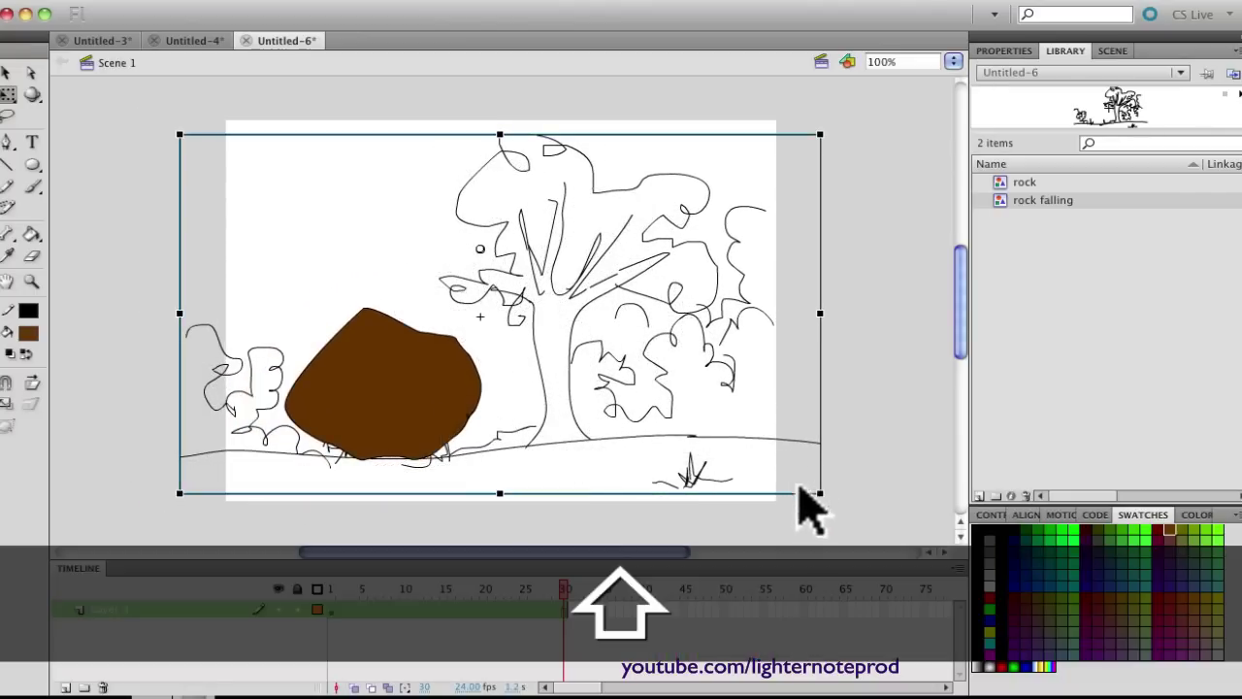
mouse_move(822, 493)
mouse_down()
mouse_move(590, 379)
mouse_move(495, 314)
mouse_move(685, 416)
mouse_move(748, 491)
mouse_move(802, 522)
mouse_up()
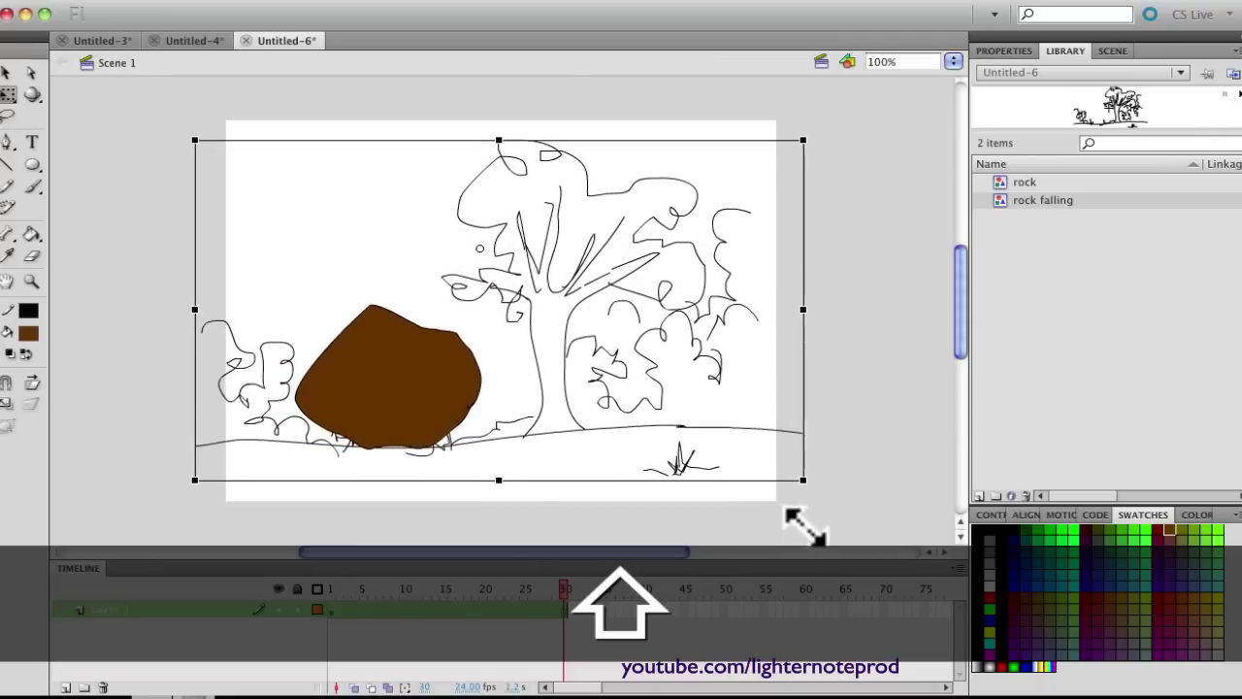
Undo the accidental shift of Layer 3's first keyframe and play the main timeline repeatedly from frame 1
click(339, 609)
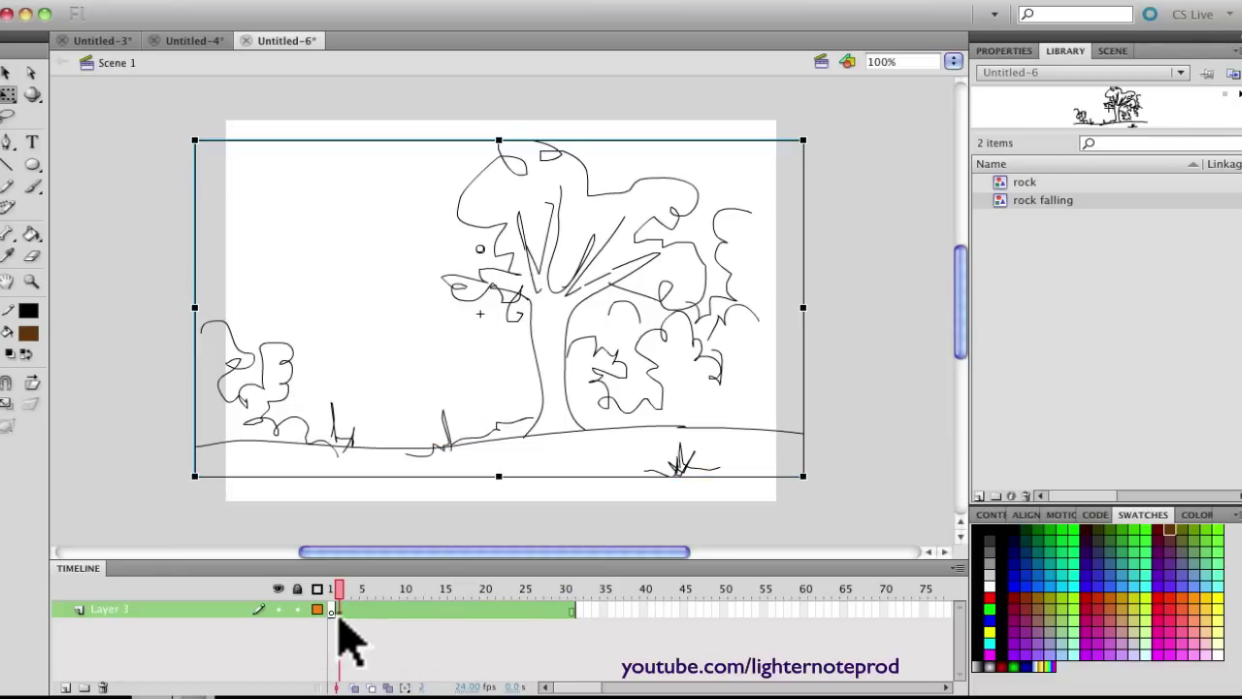
key(super+z)
click(333, 609)
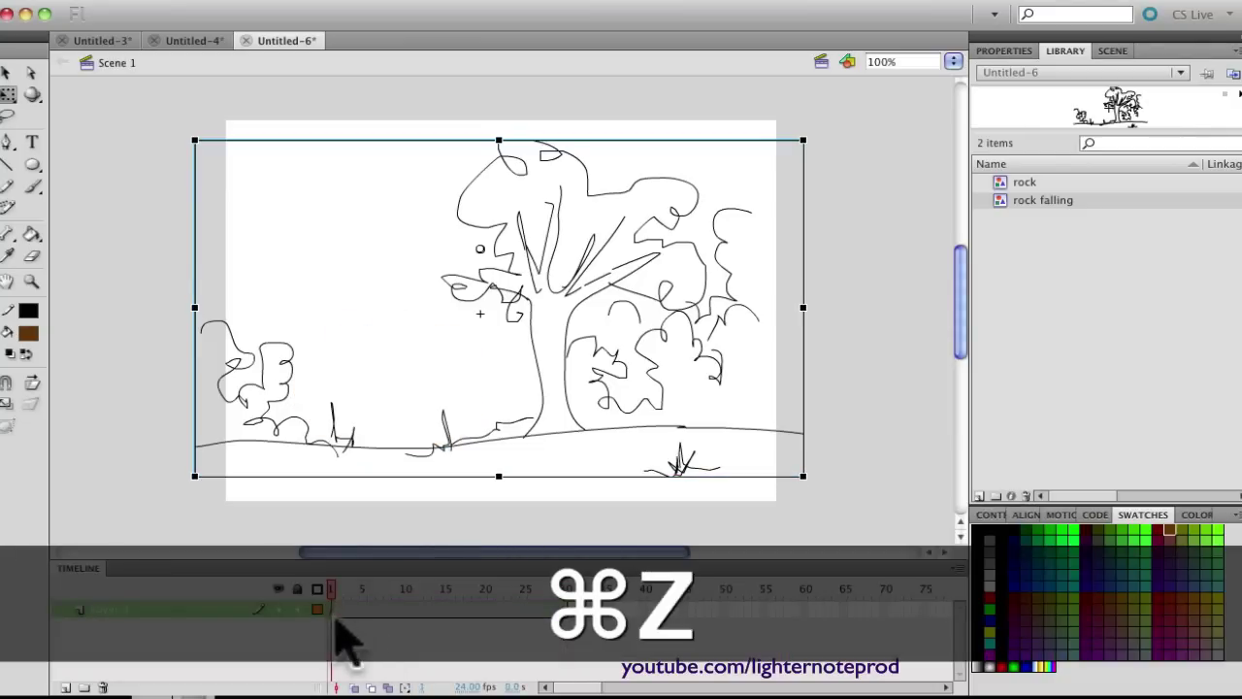
key(Return)
click(334, 611)
key(Return)
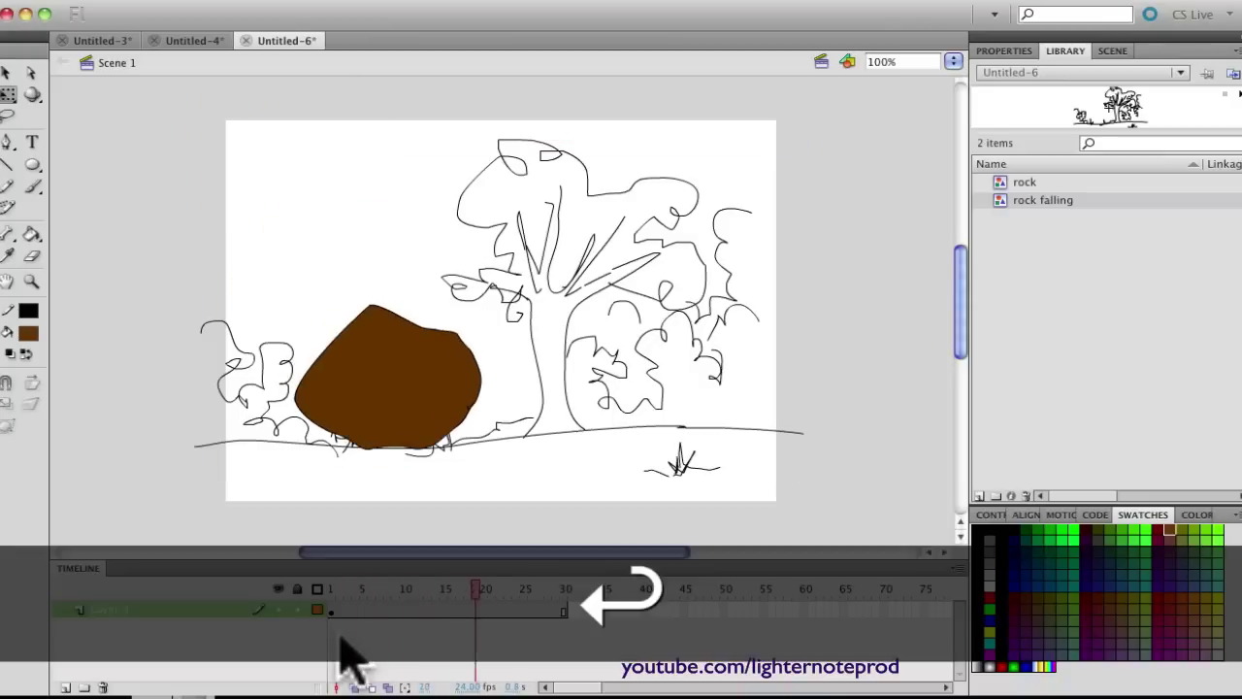
click(332, 613)
key(Return)
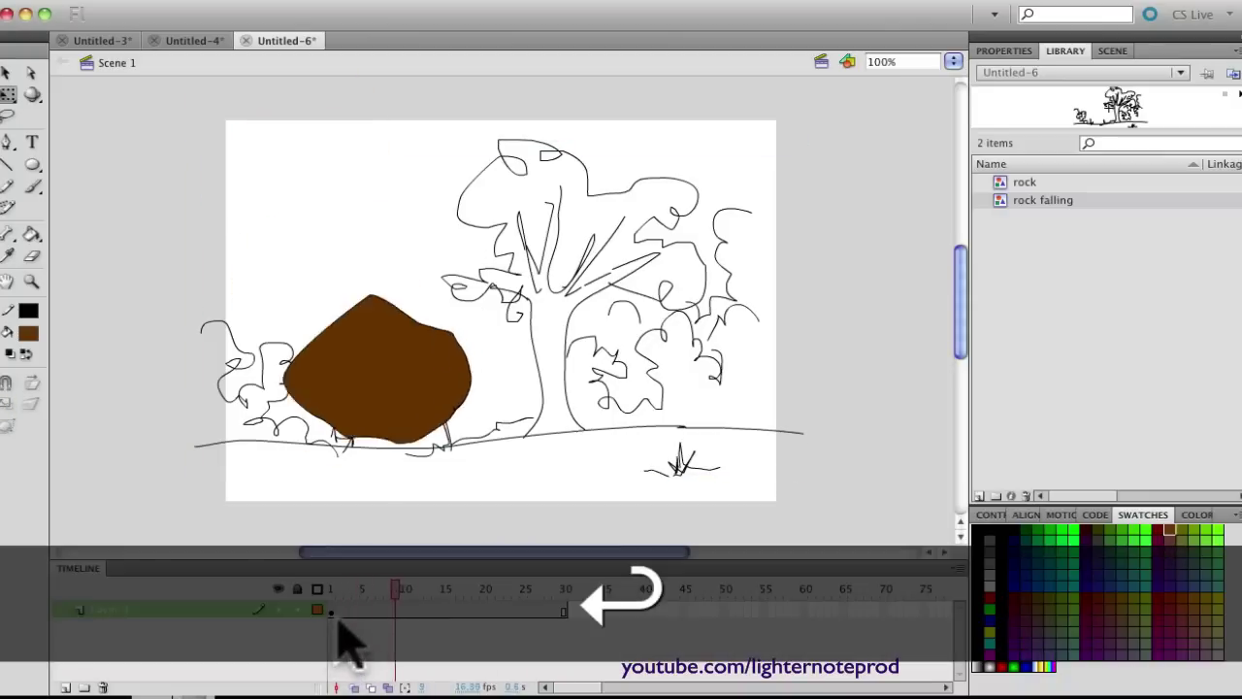
click(334, 596)
key(Return)
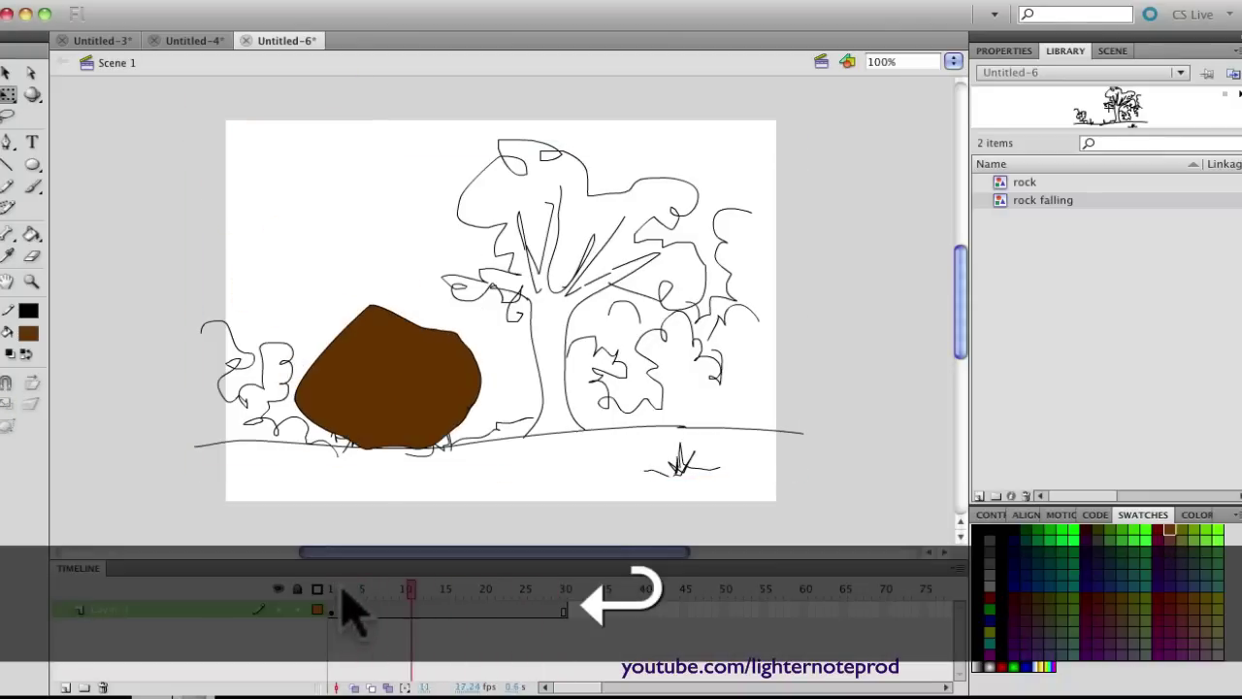
click(334, 596)
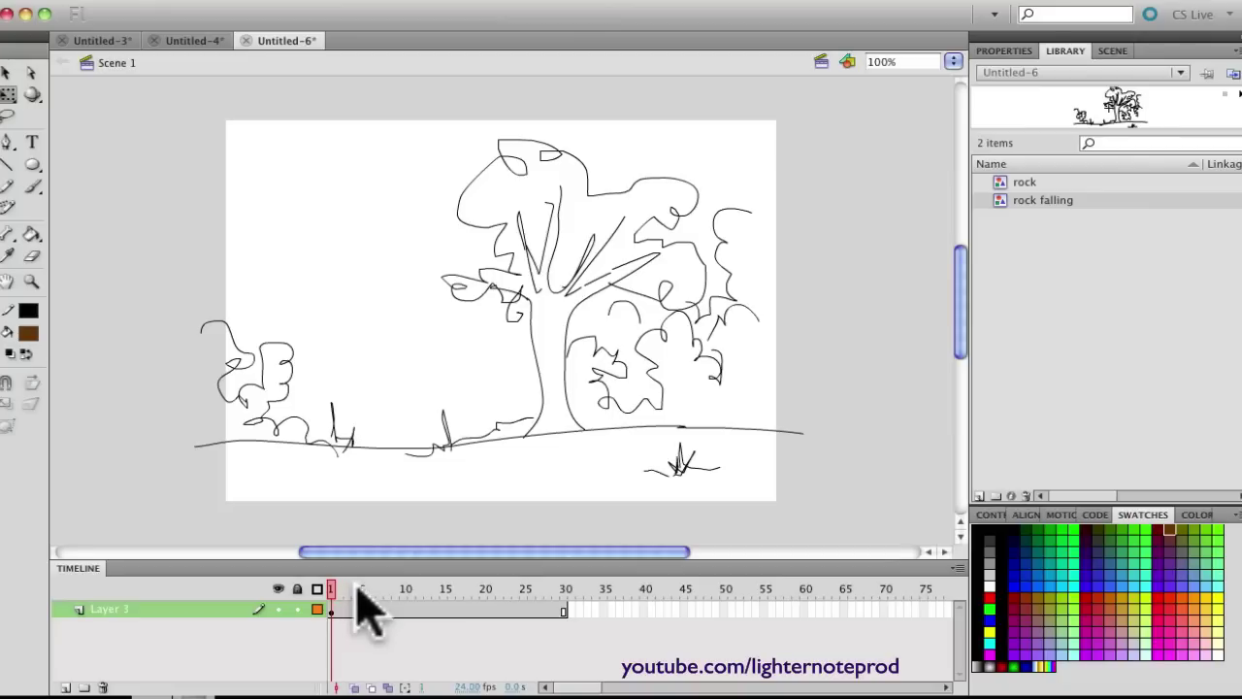
Scrub to the rock's impact and insert a keyframe at frame 6 on Layer 3
drag(334, 593, 373, 593)
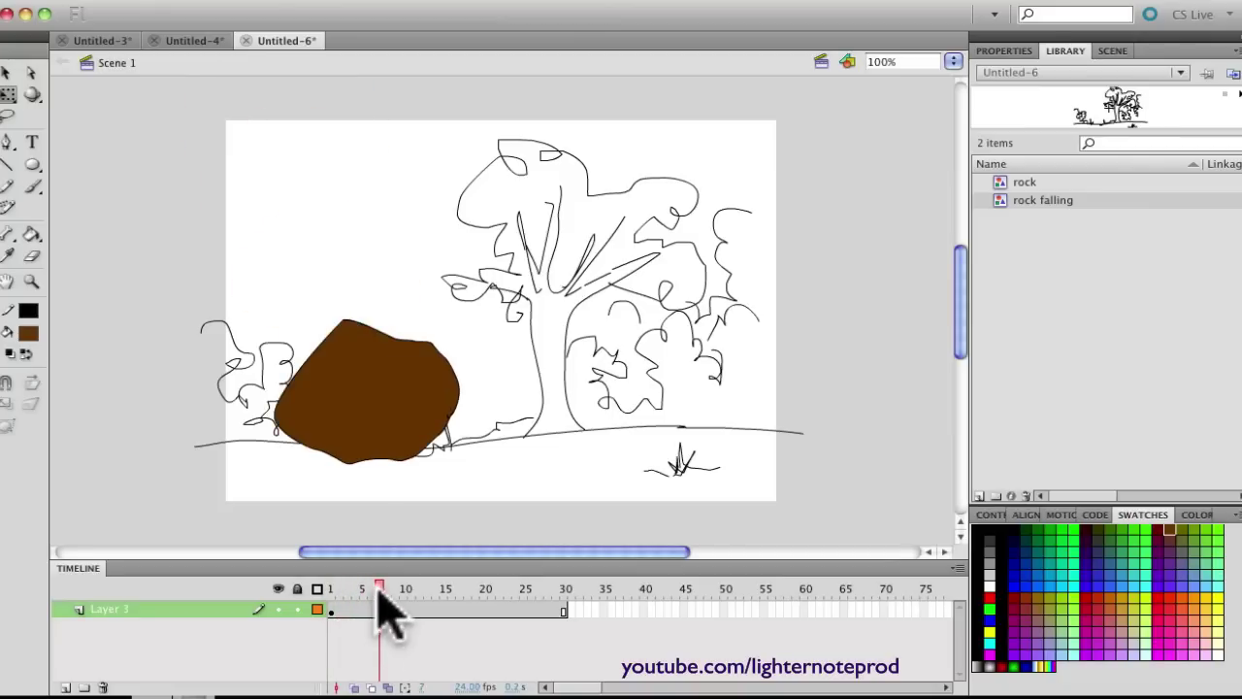
mouse_move(371, 596)
mouse_down()
mouse_move(360, 597)
mouse_move(388, 597)
mouse_move(373, 596)
mouse_up()
click(373, 617)
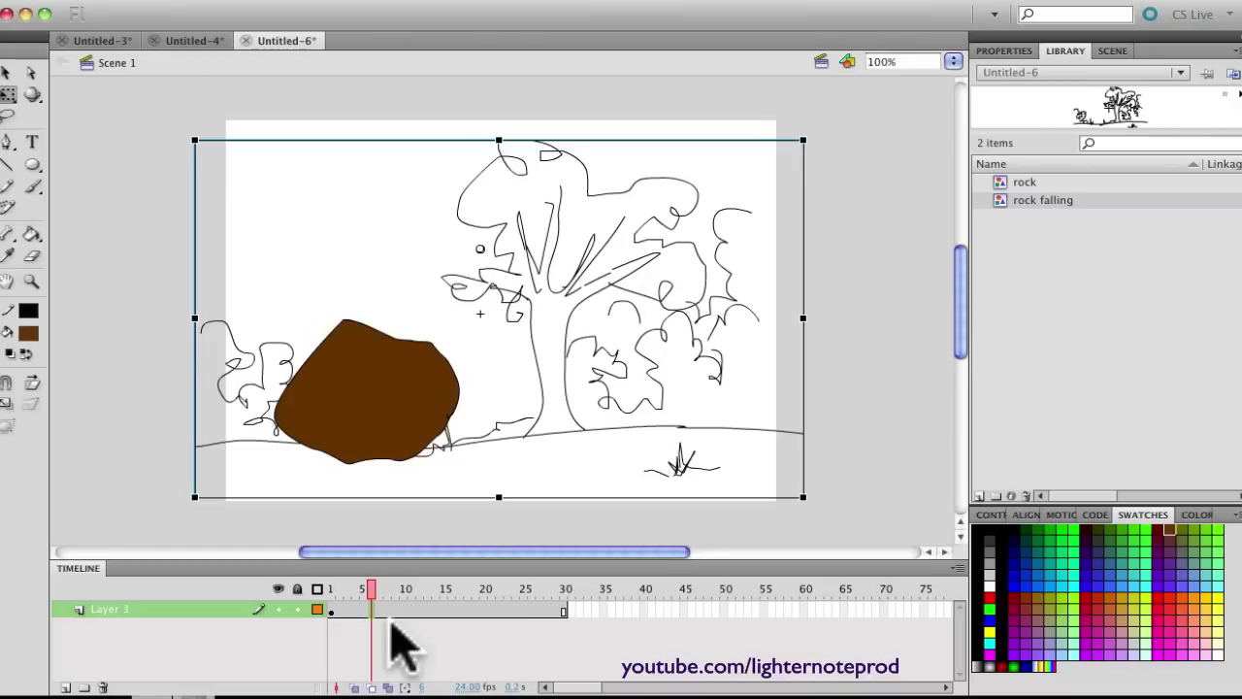
key(F6)
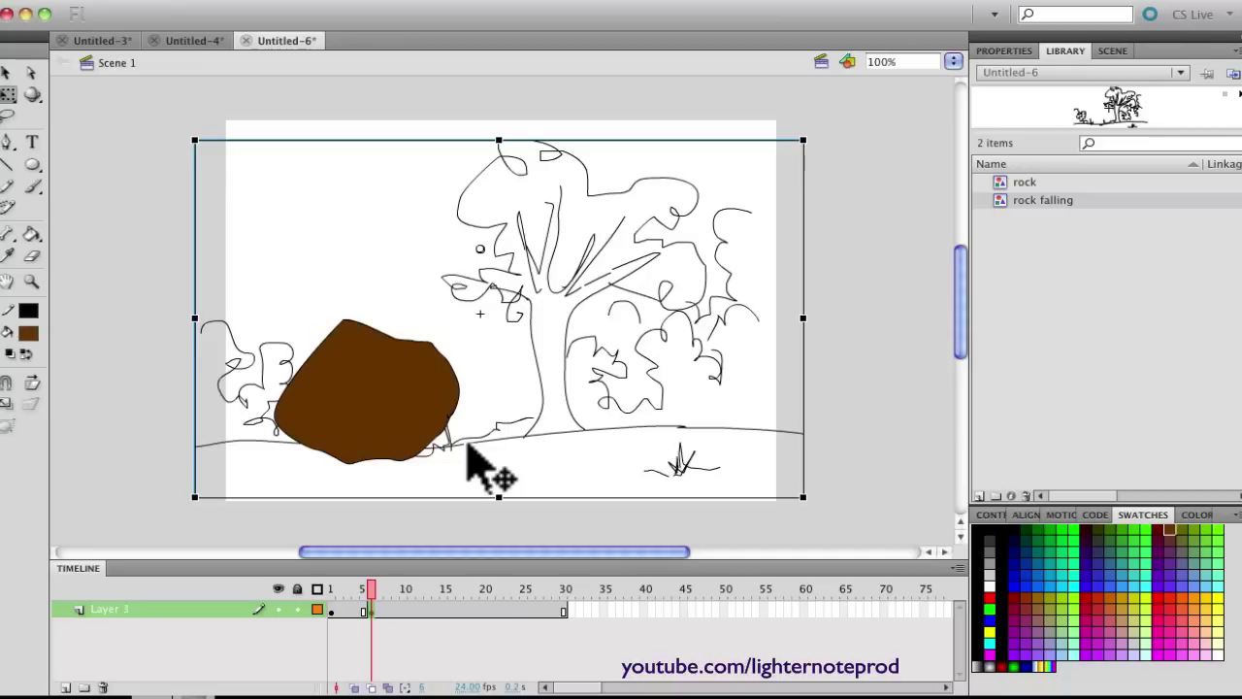
Shift the scene symbol down and slightly sideways at frame 6, and rotate it slightly counterclockwise for the impact shake
key(Right)
key(Right)
key(Up)
drag(468, 448, 470, 472)
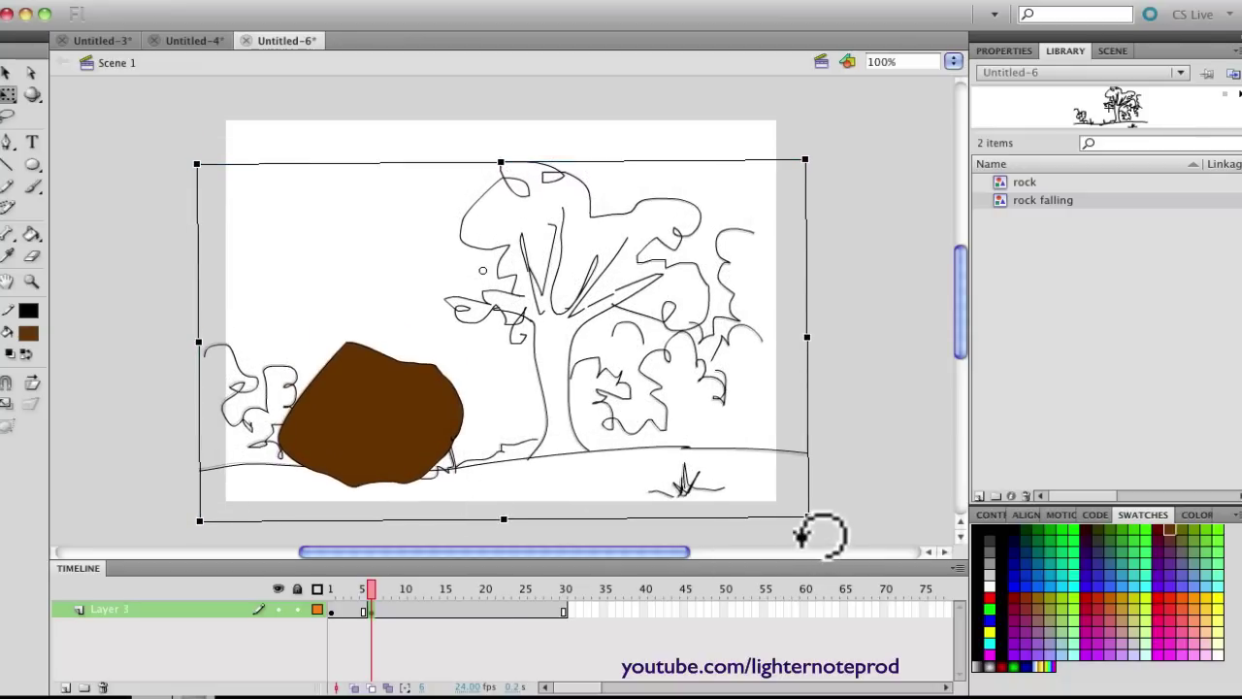
drag(801, 532, 804, 530)
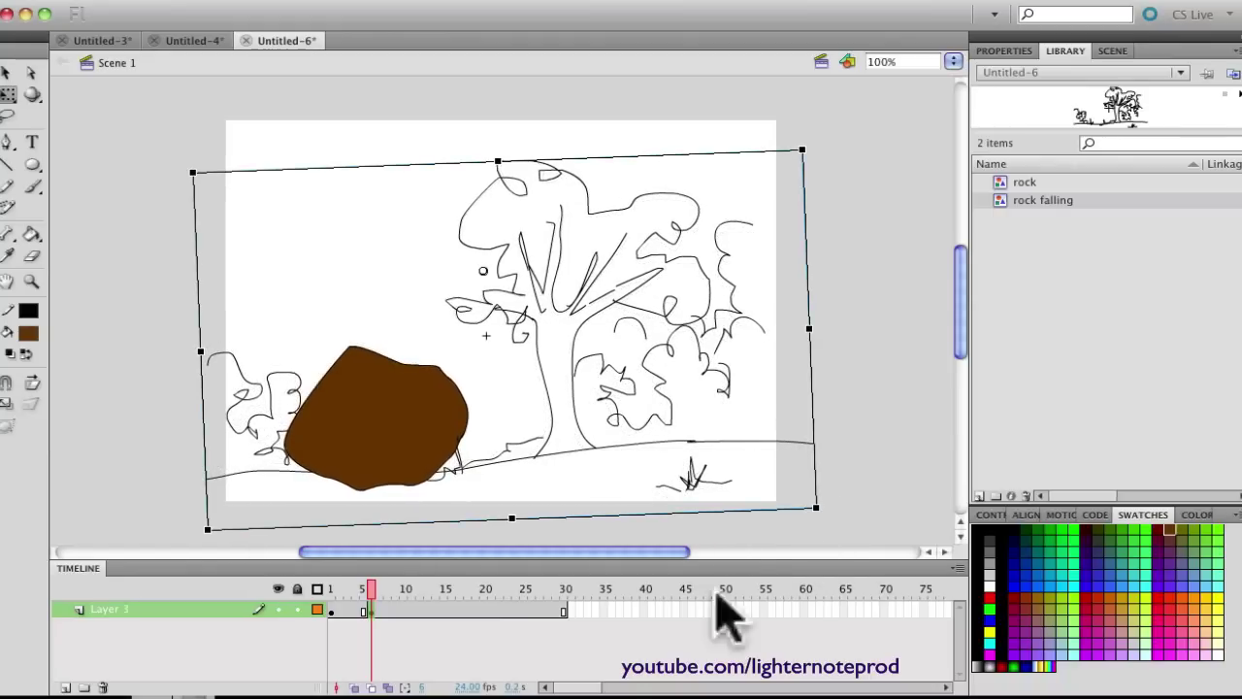
Insert a keyframe at frame 8, move the scene symbol back up and tilt it slightly clockwise
click(388, 611)
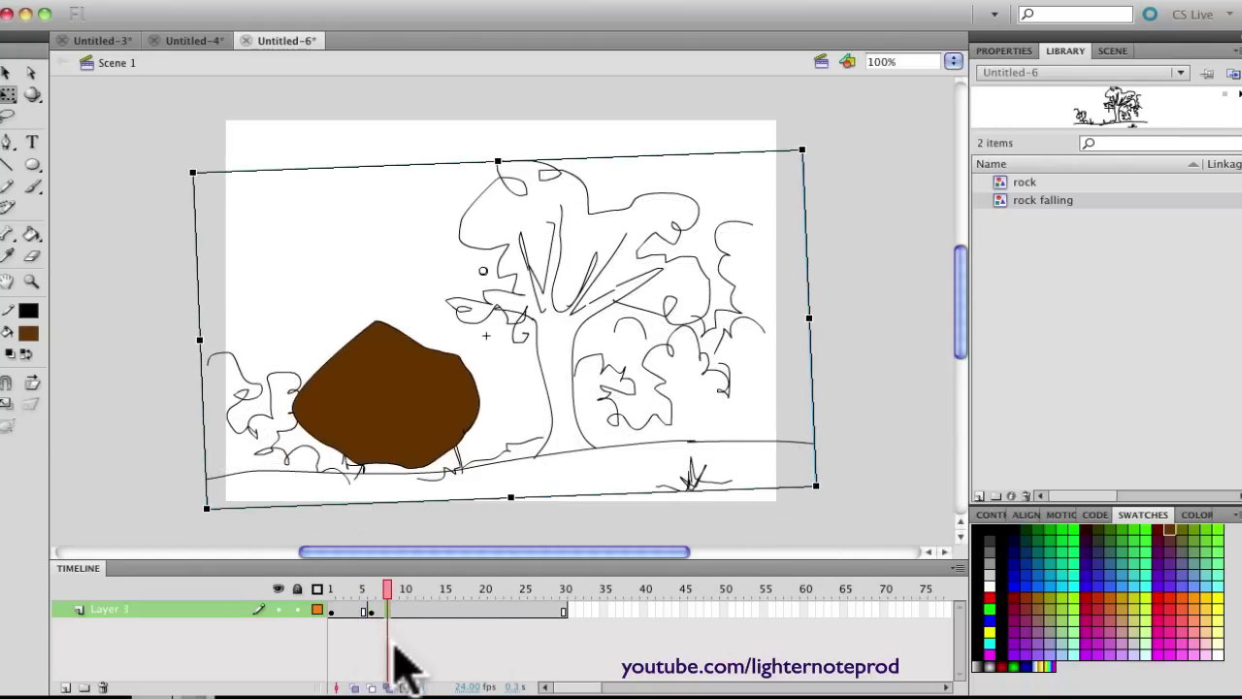
key(F6)
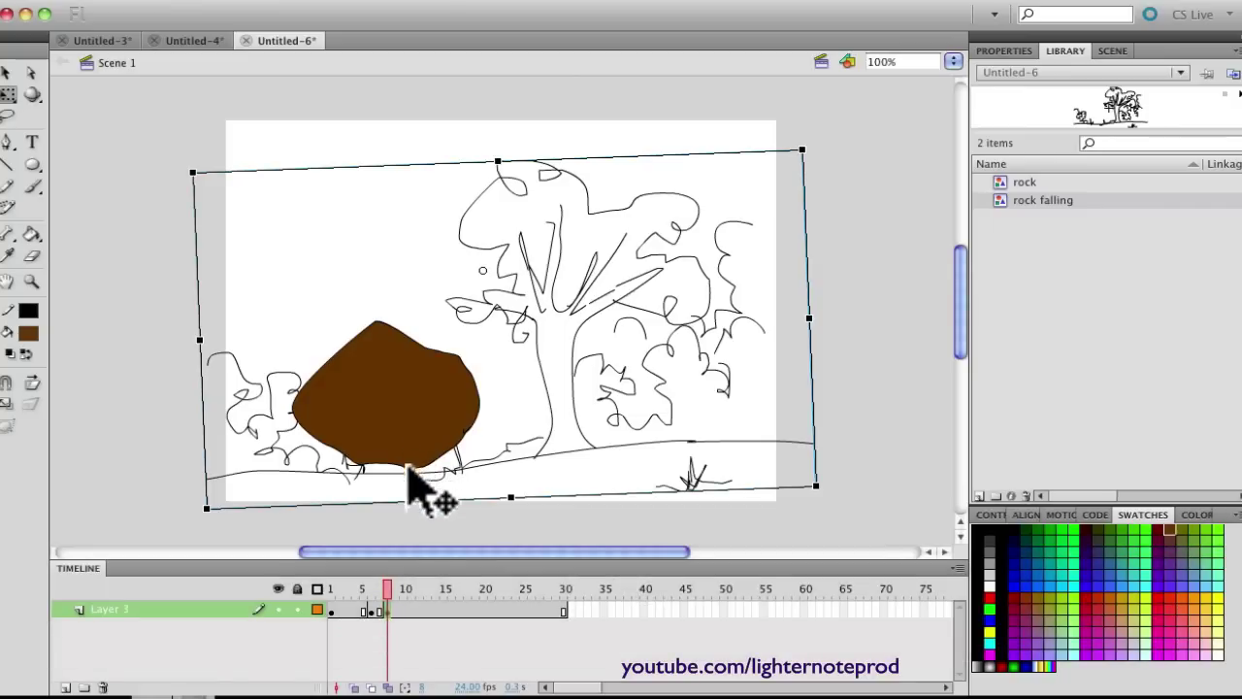
drag(416, 462, 416, 445)
drag(826, 477, 821, 499)
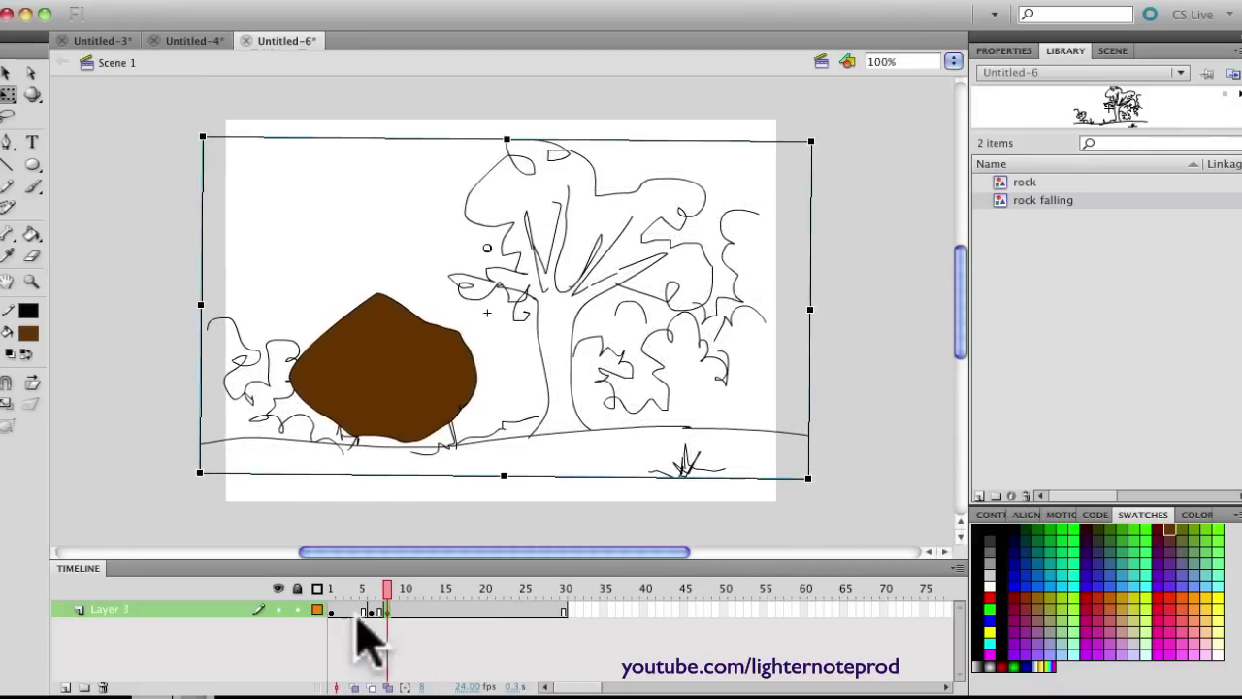
Insert a keyframe at frame 10 on Layer 3 and compare it with frame 1
click(404, 613)
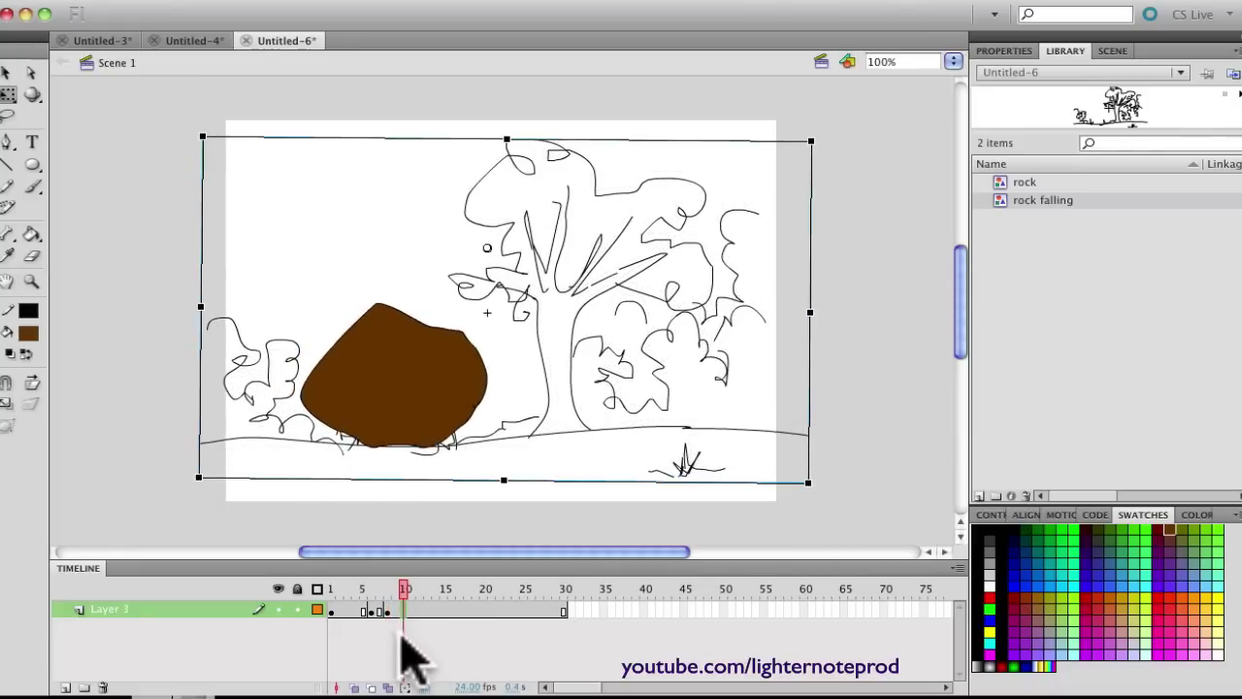
key(F6)
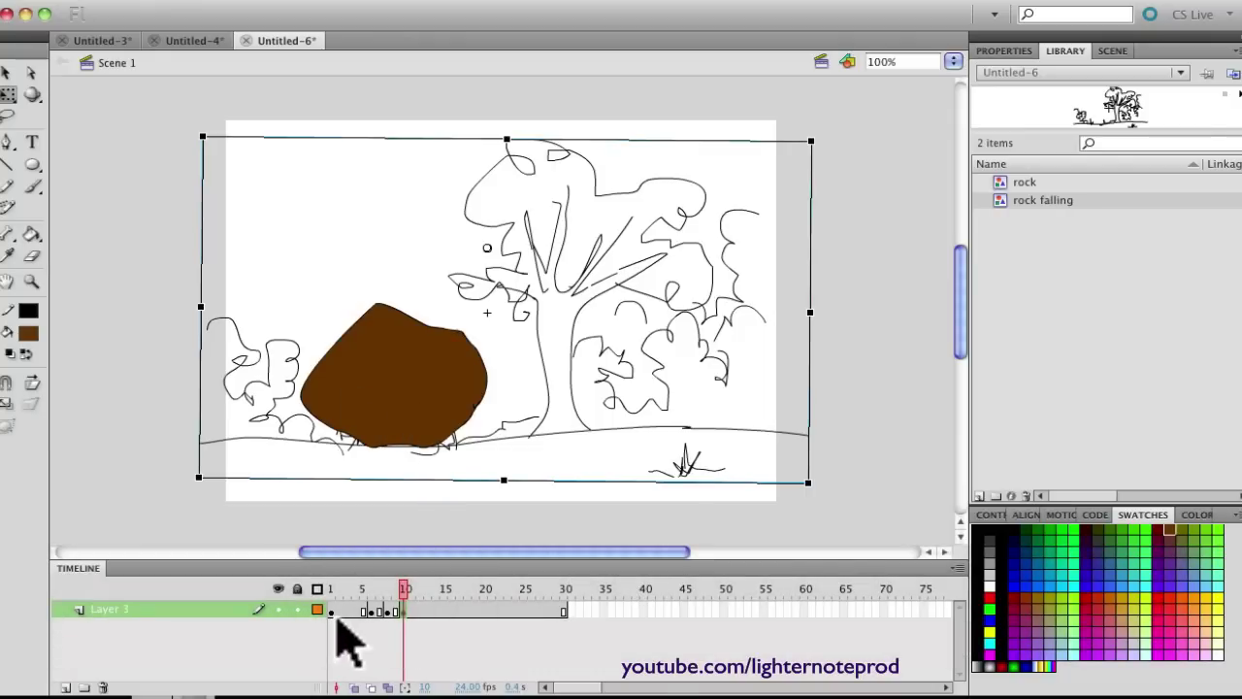
click(337, 619)
click(405, 617)
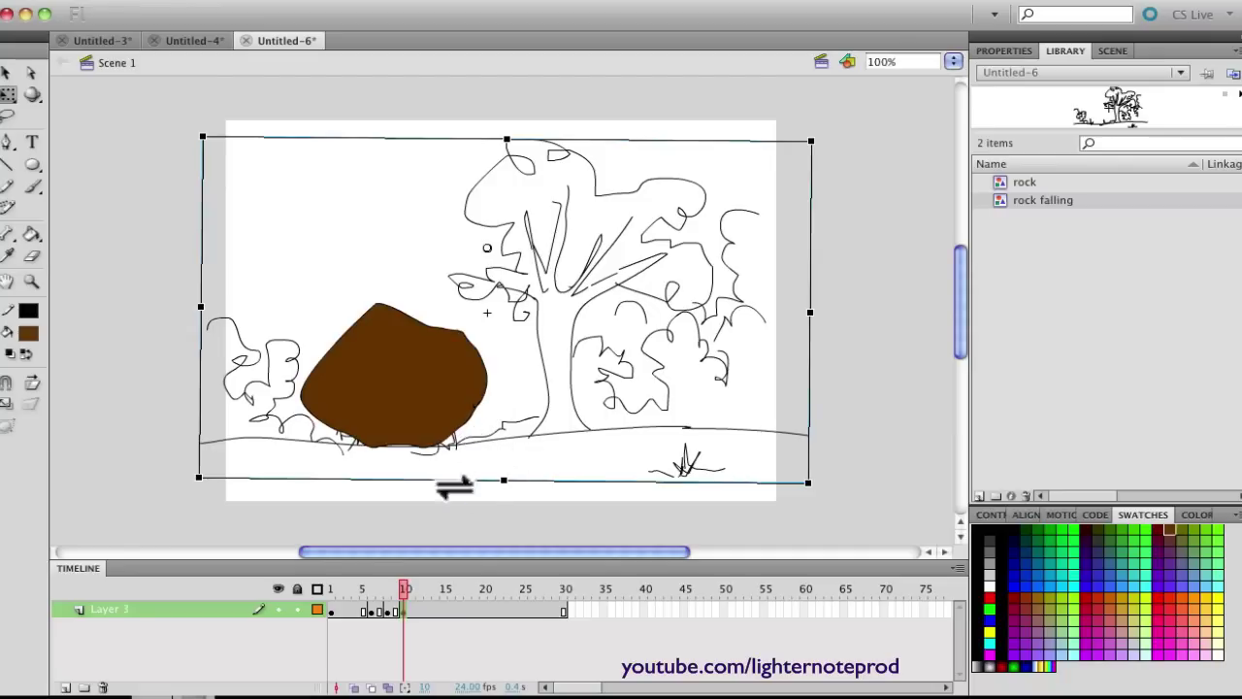
click(336, 615)
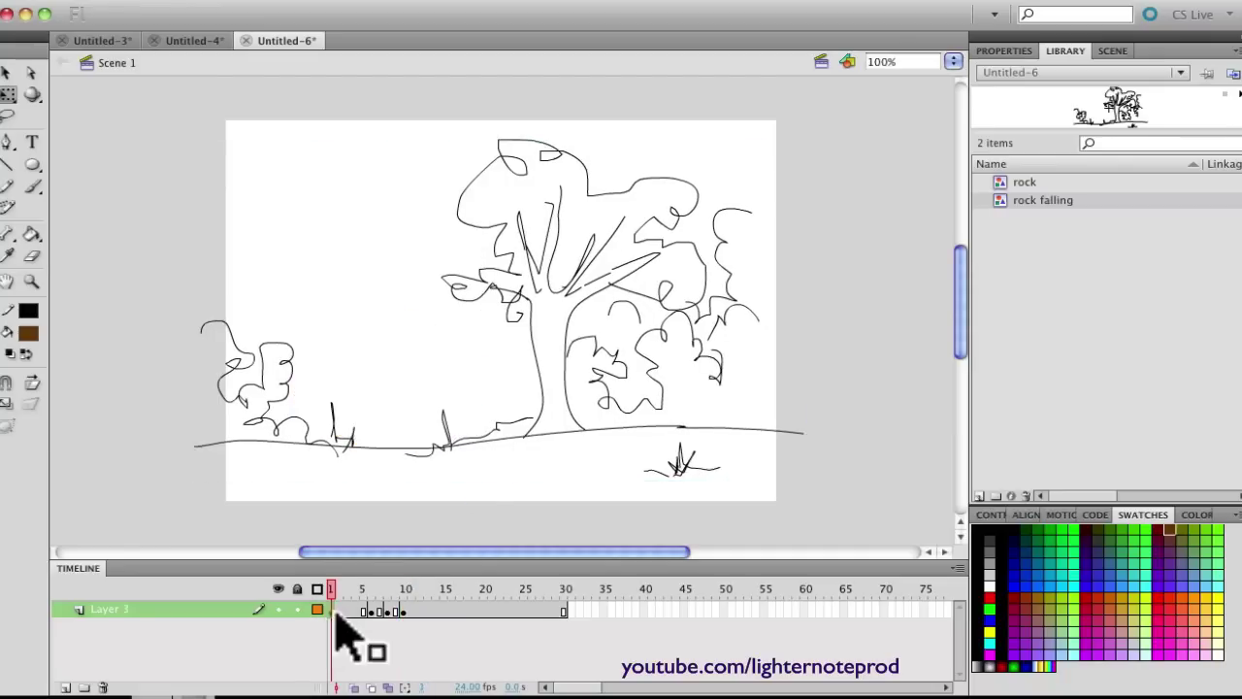
Review the keyframes at frames 6 and 8, and insert a keyframe at frame 12 on Layer 3
click(375, 614)
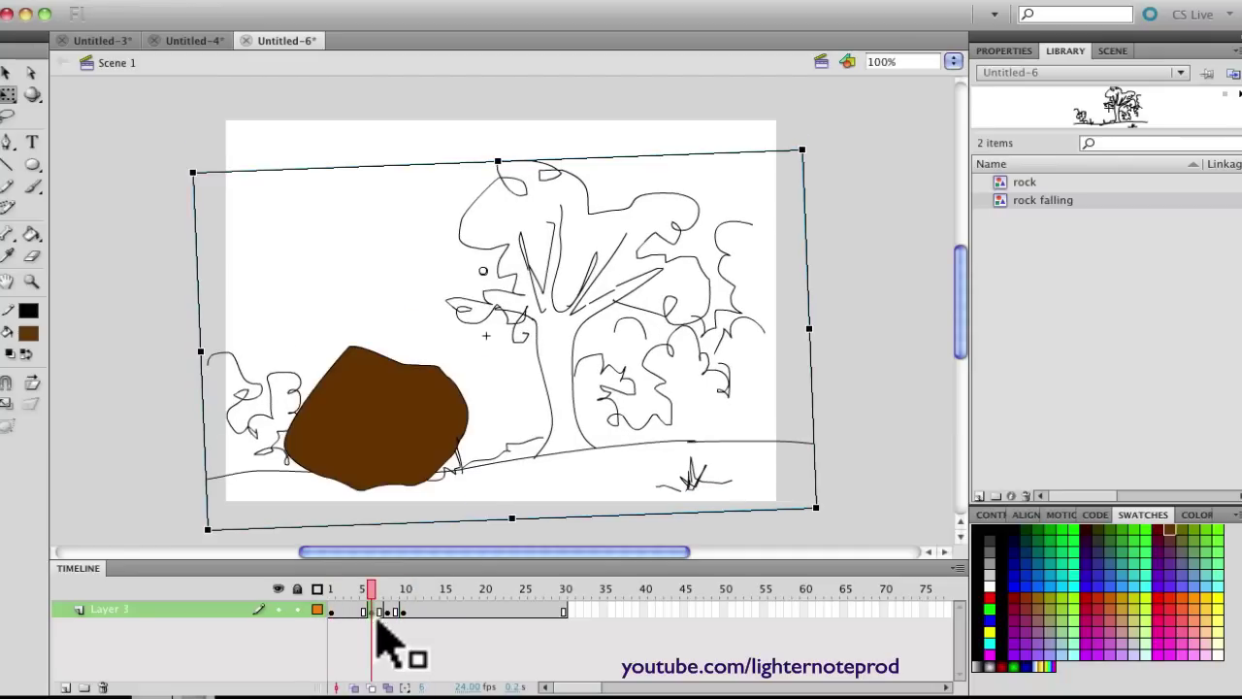
click(392, 613)
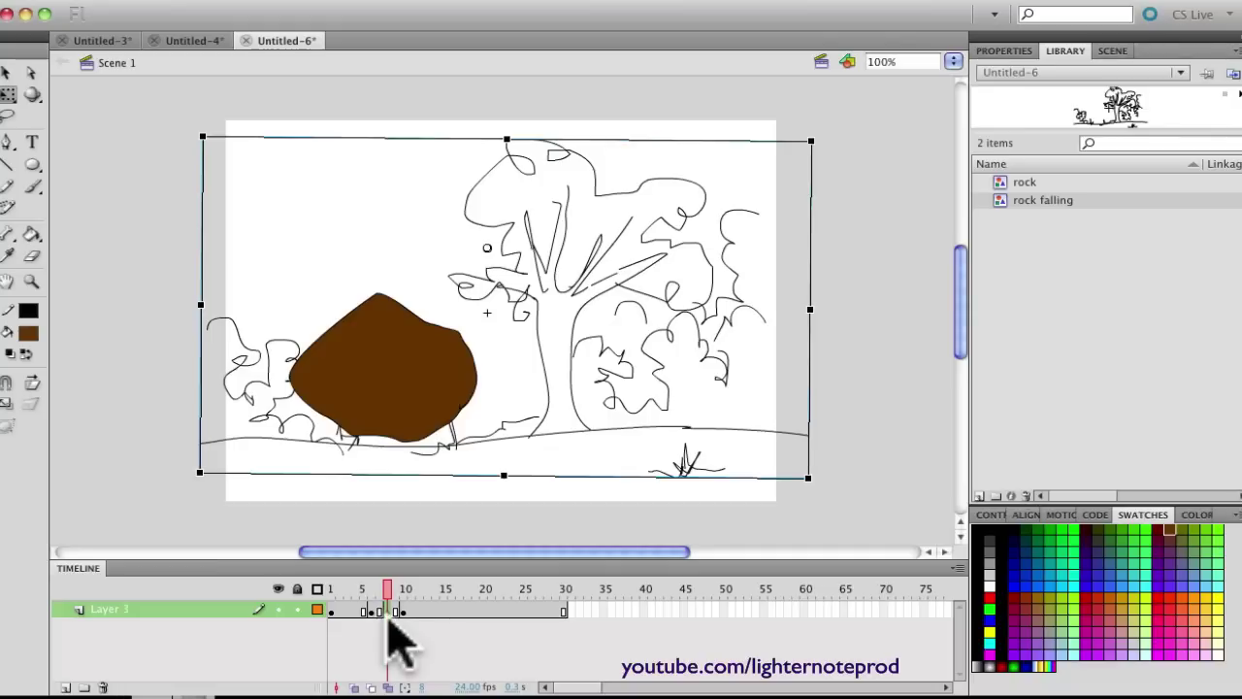
click(406, 615)
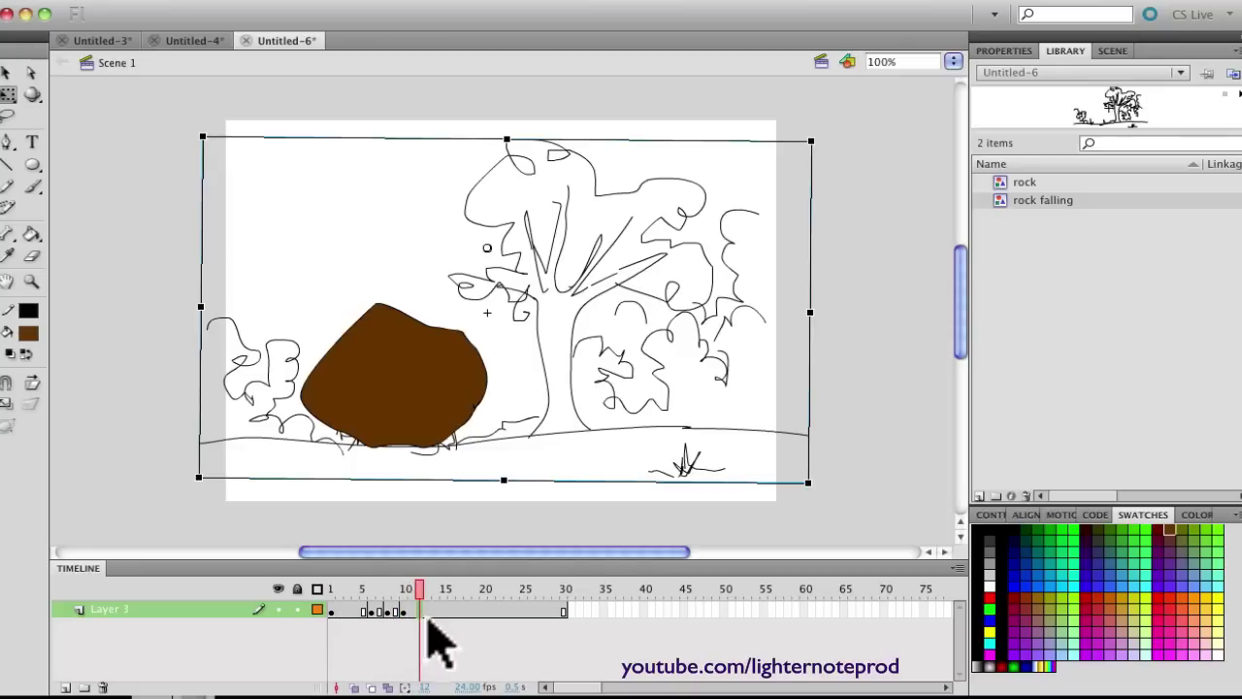
key(F6)
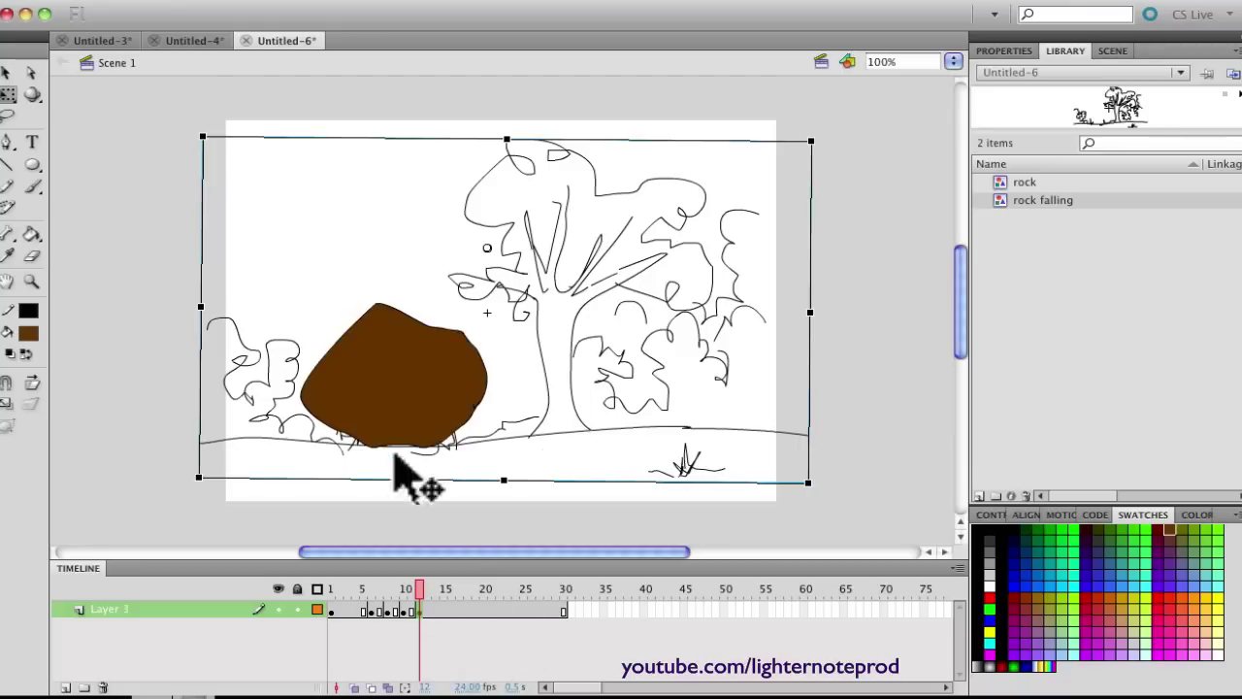
Try to duplicate Layer 3's first keyframe onto frame 12, and undo the attempt
click(340, 642)
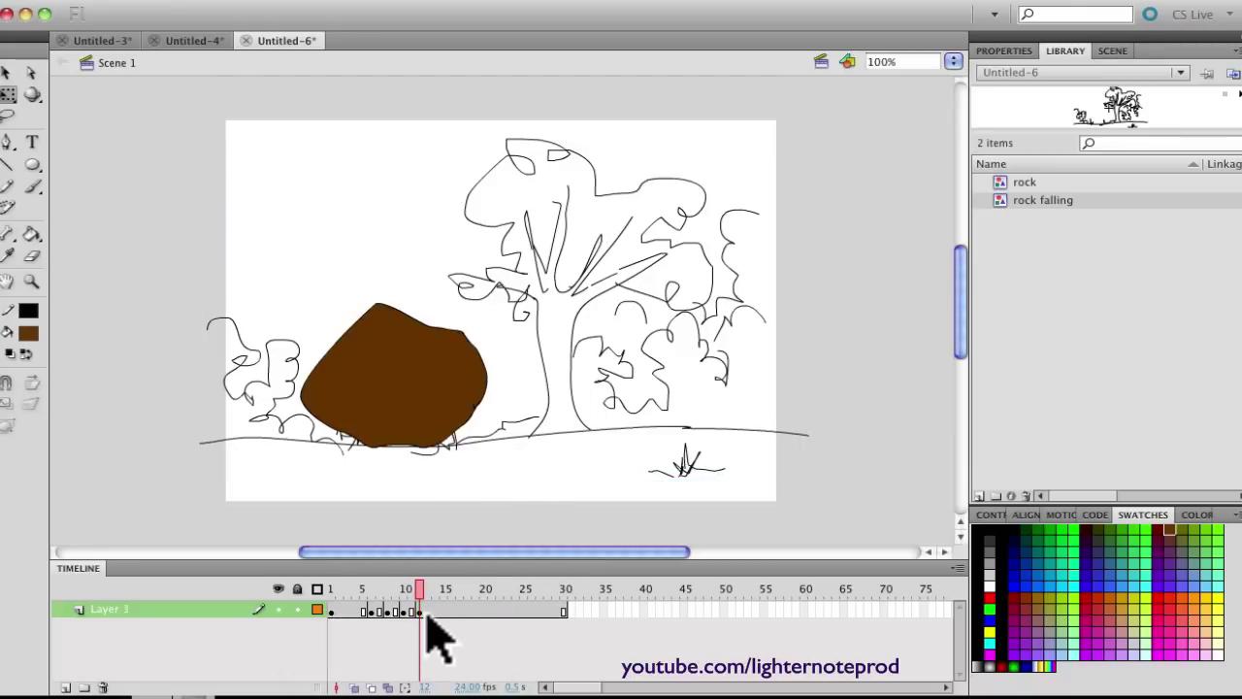
click(334, 619)
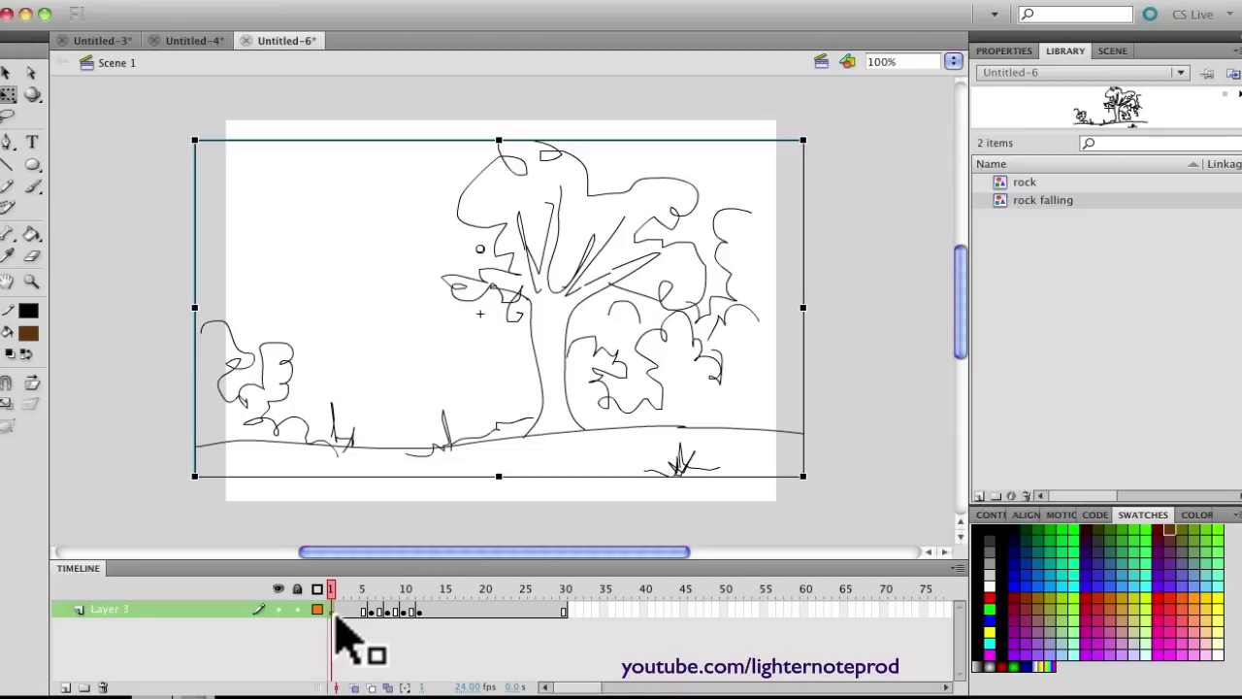
key(alt)
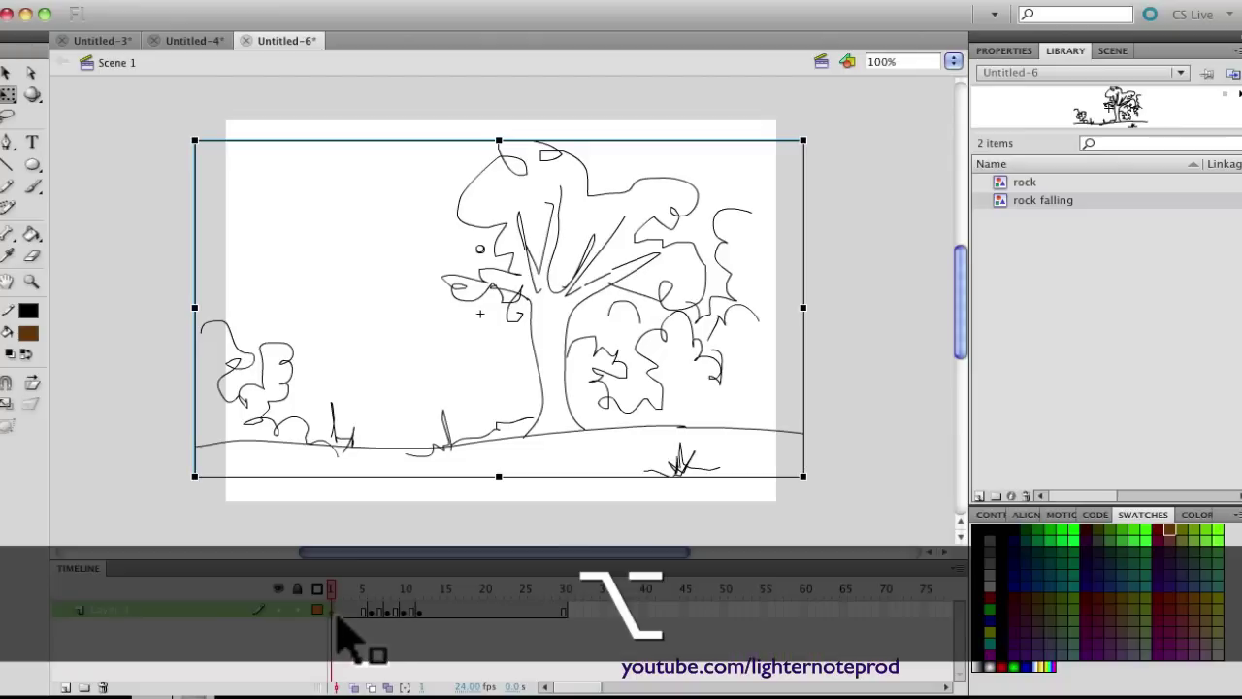
right_click(334, 612)
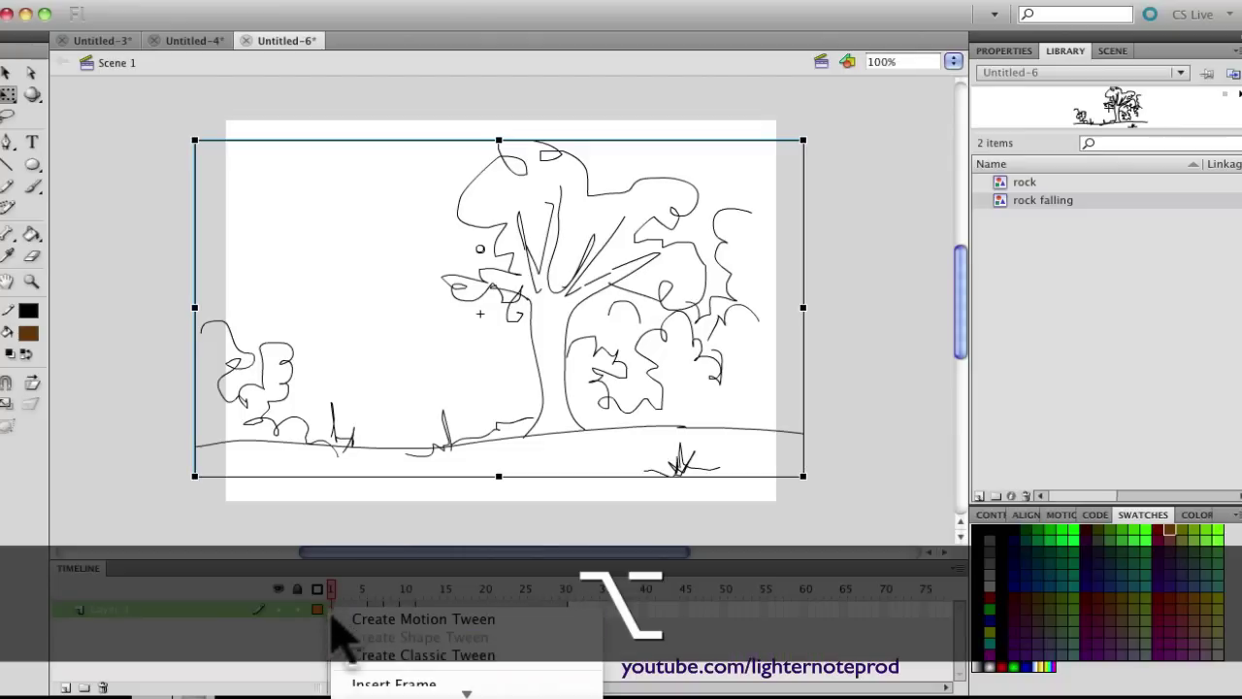
click(333, 618)
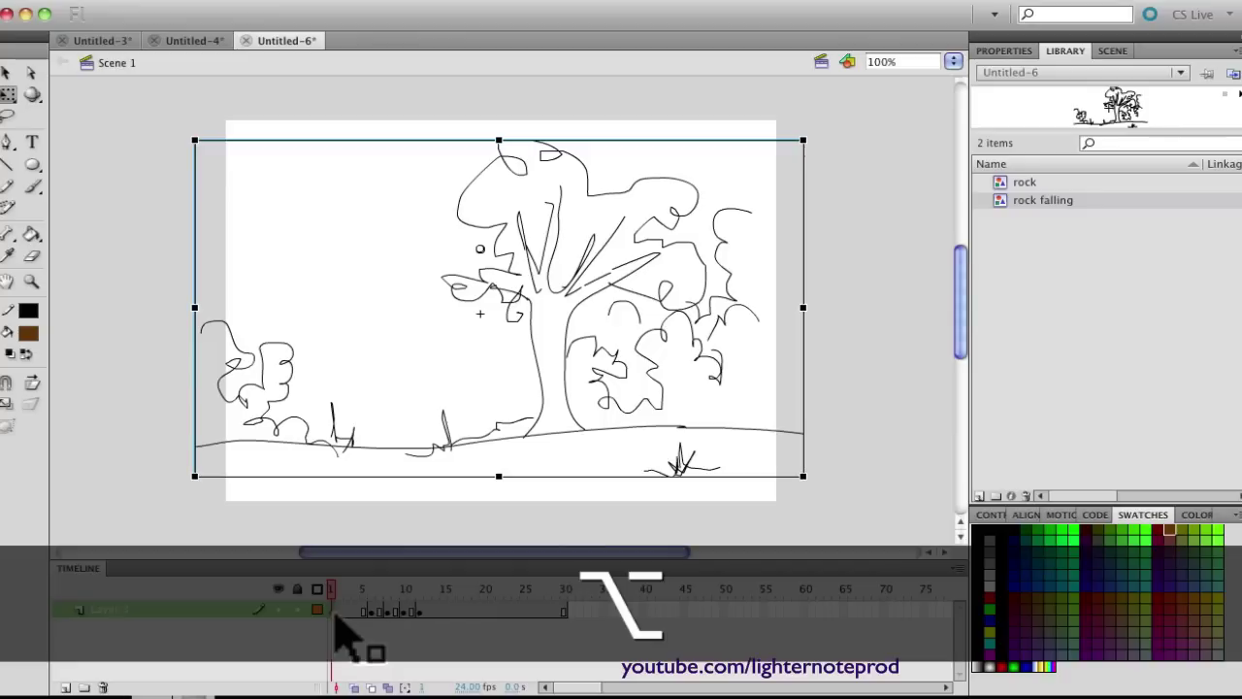
alt+click(424, 618)
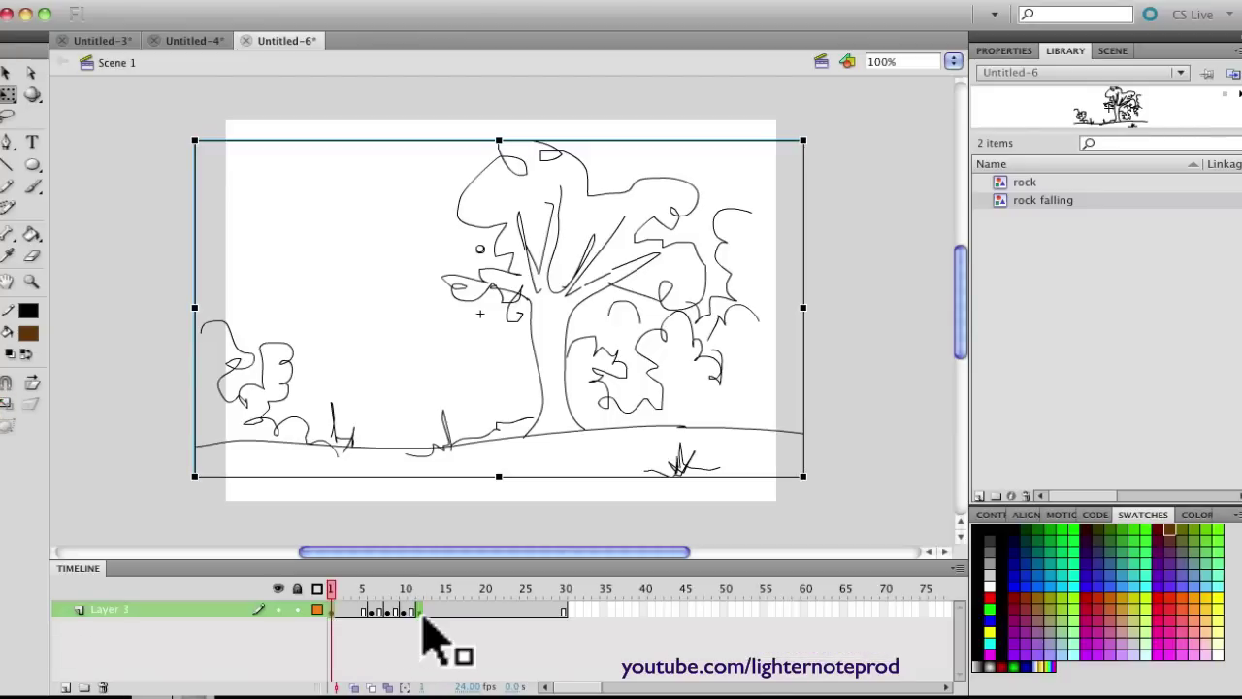
key(super+z)
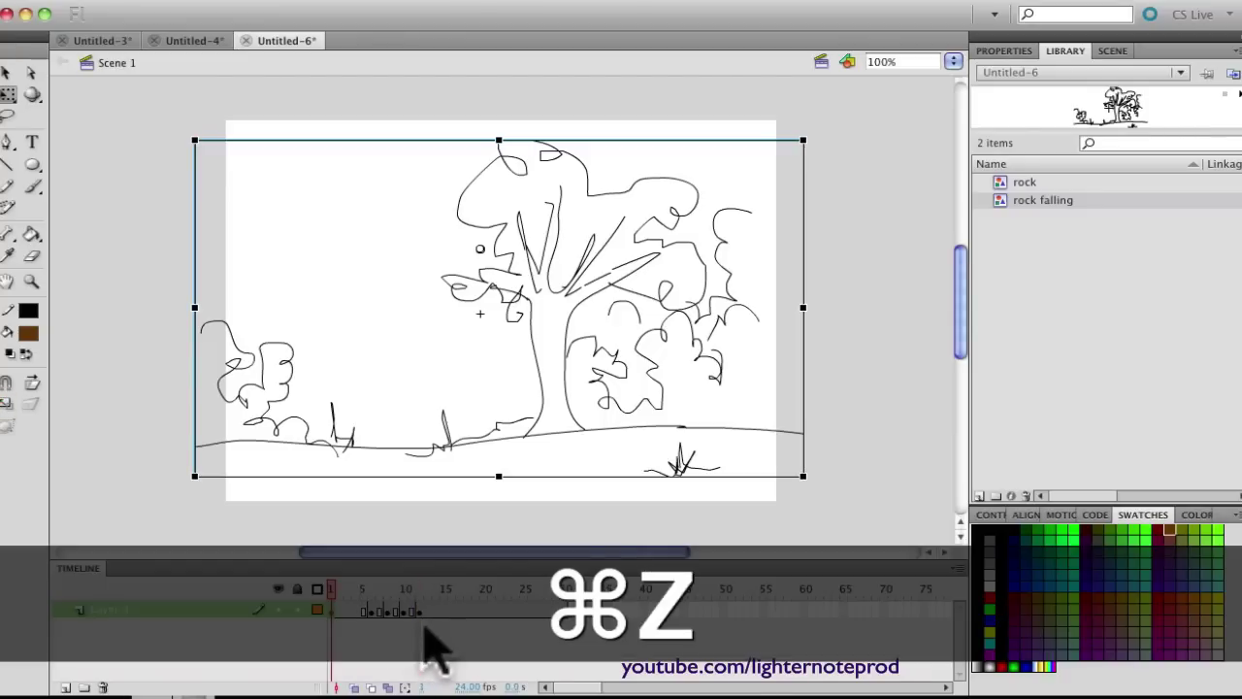
Copy Layer 3's first keyframe onto frame 12 and play the timeline twice from frame 1
drag(331, 619, 421, 621)
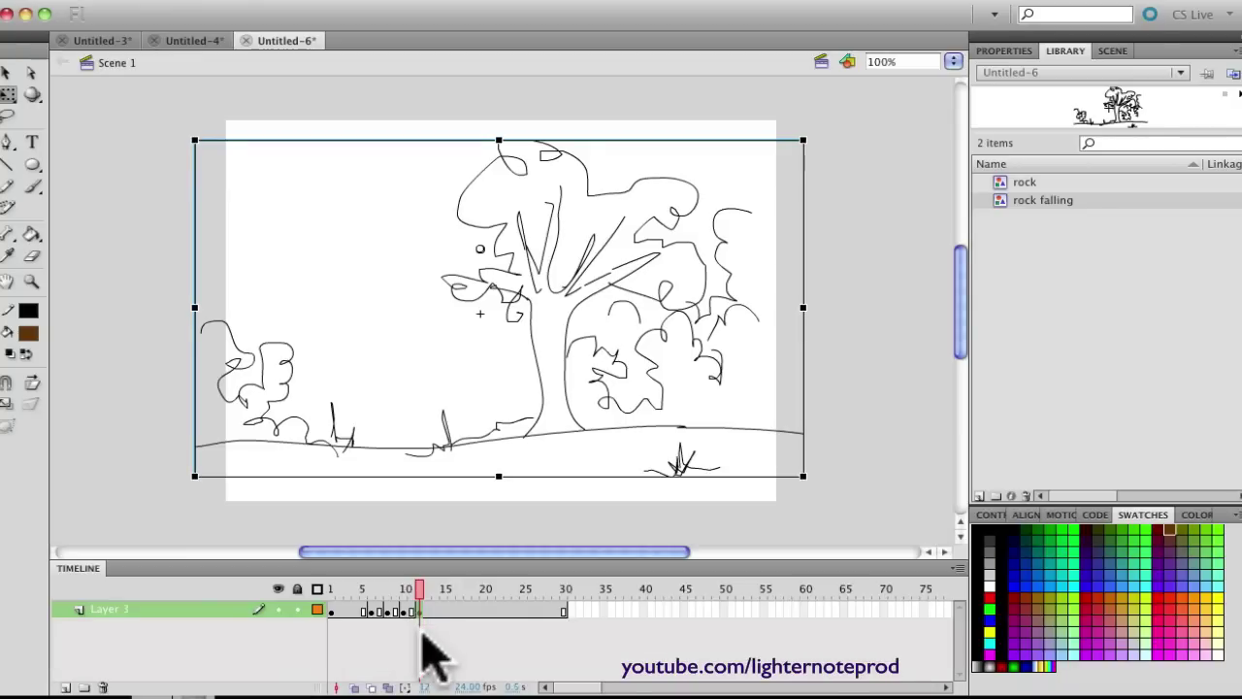
click(407, 591)
click(332, 593)
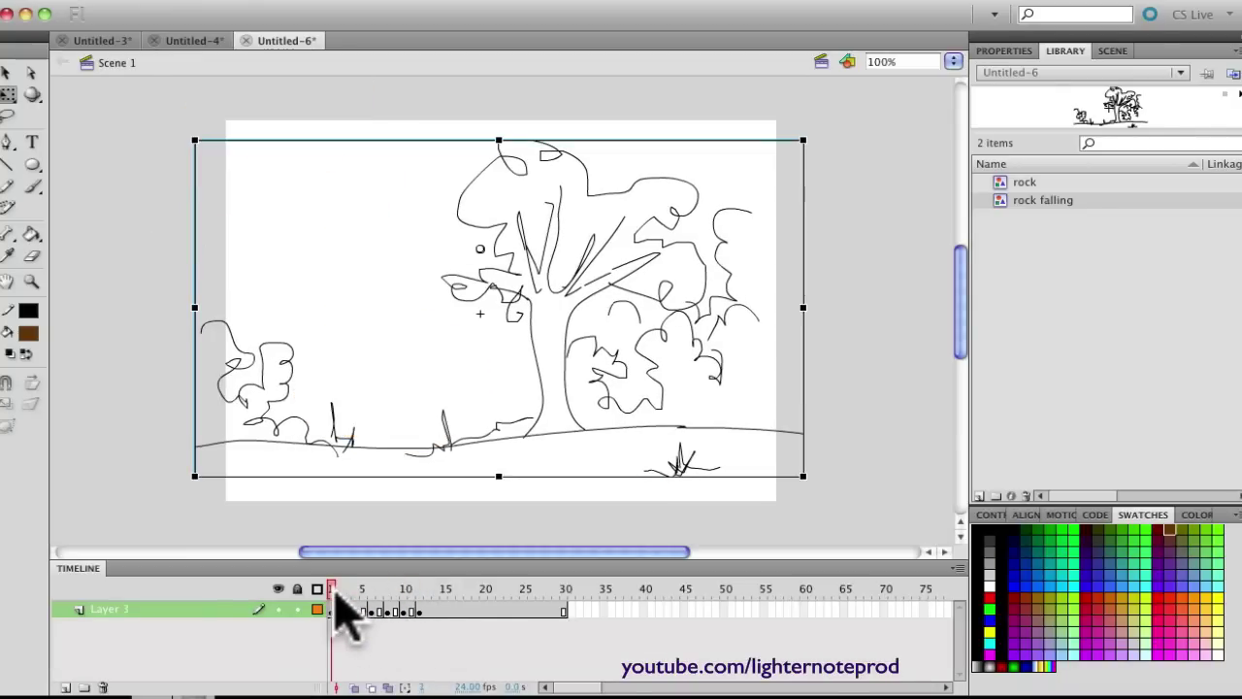
click(339, 602)
key(Return)
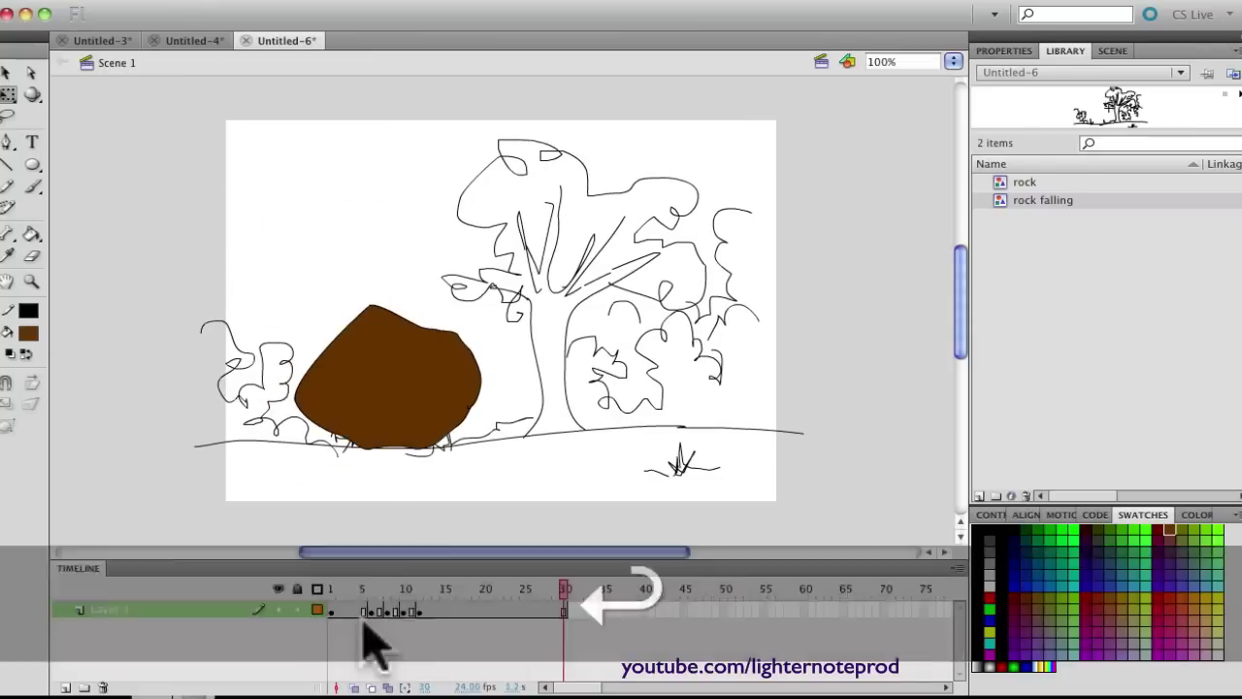
click(333, 611)
key(Return)
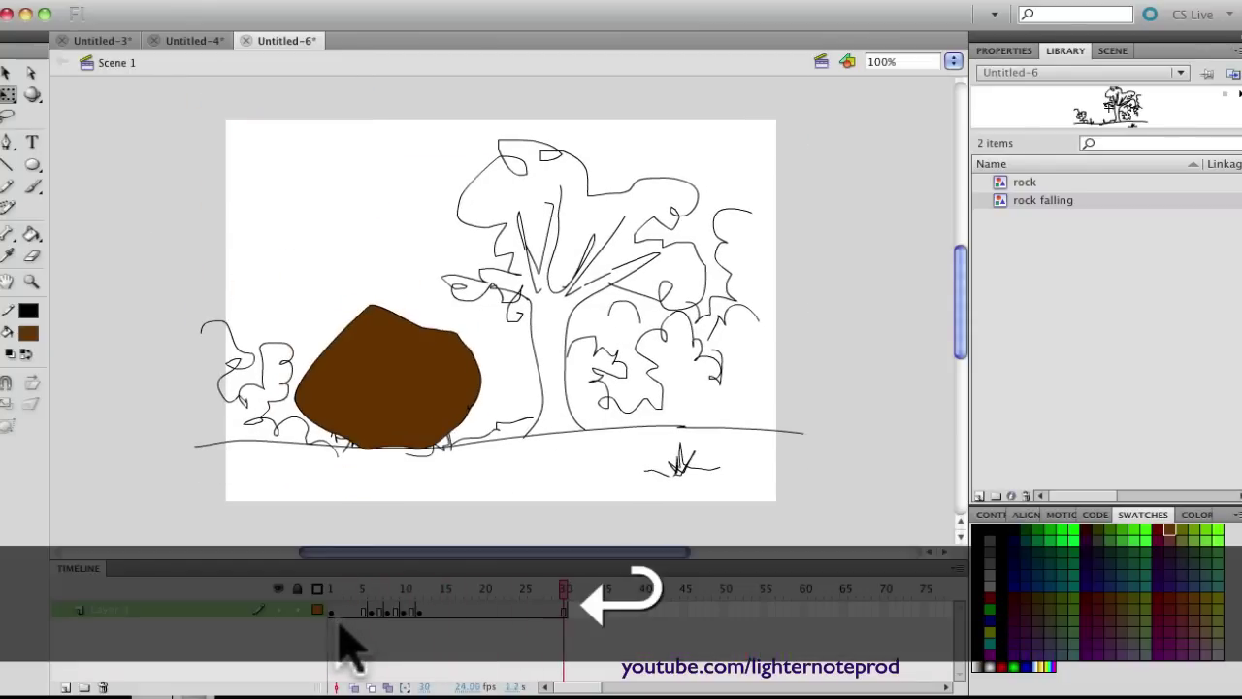
Rotate the scene symbol at frame 8 further clockwise to strengthen the shake
click(373, 611)
click(389, 612)
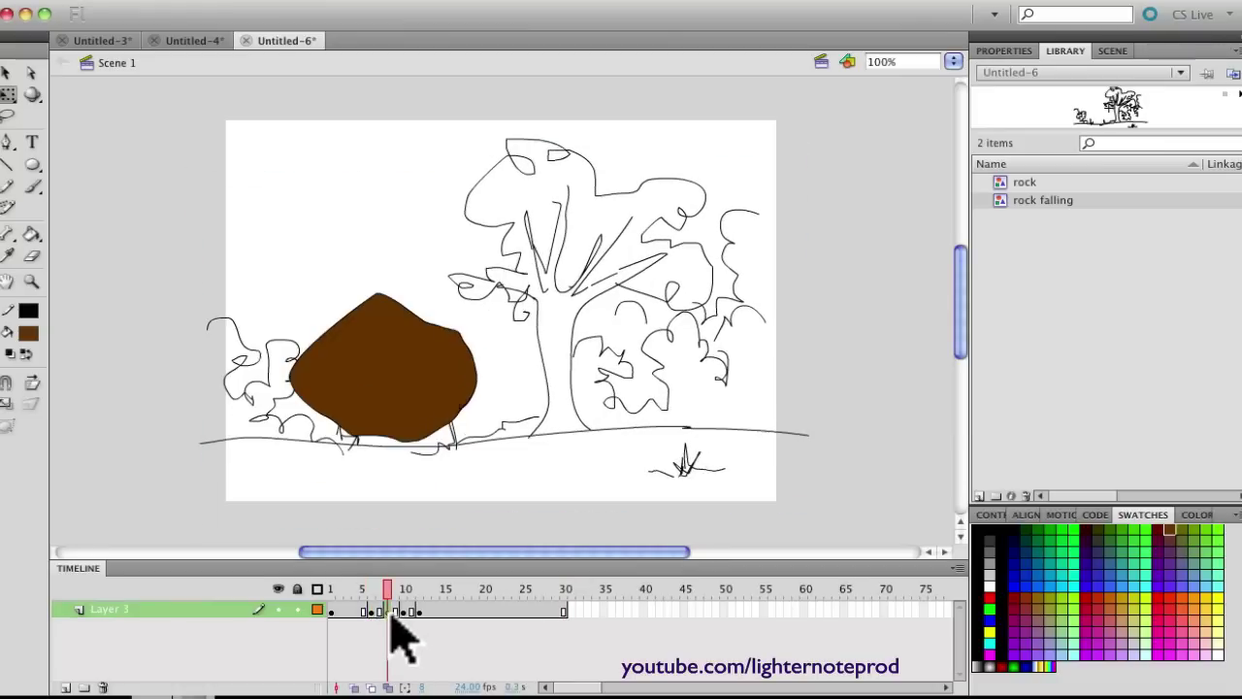
drag(803, 490, 821, 509)
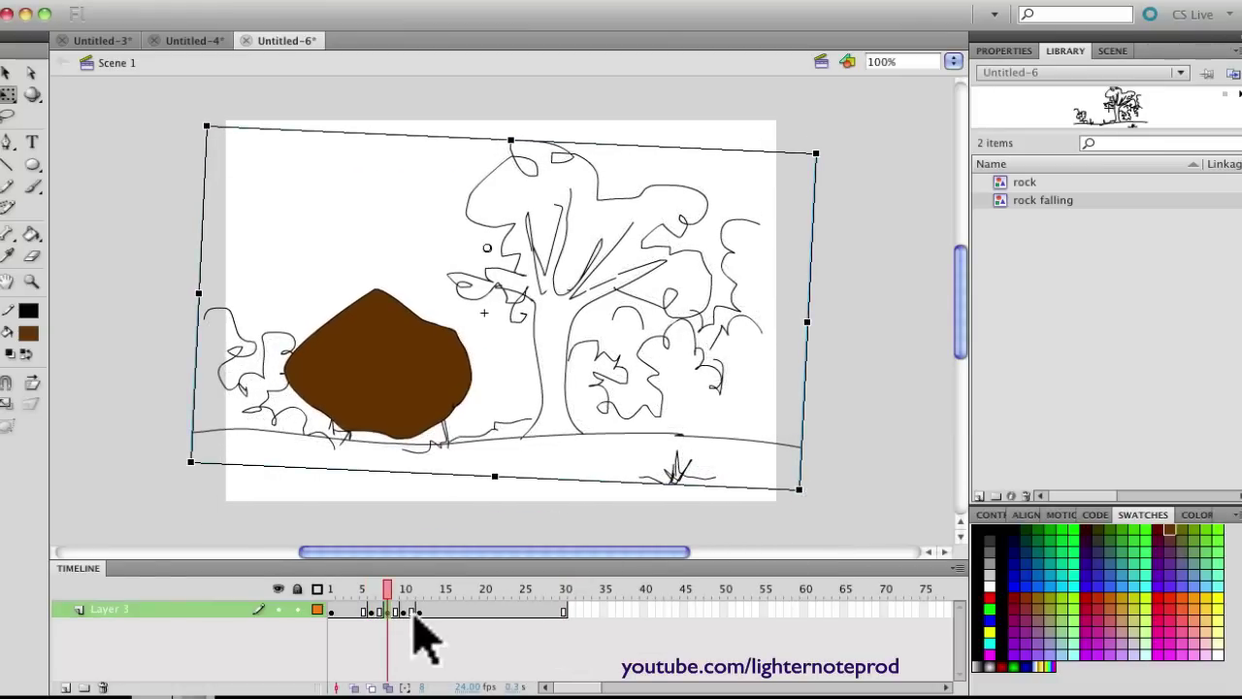
Shift the scene symbol at frame 10 slightly down and to the right, and rotate it counterclockwise
click(407, 617)
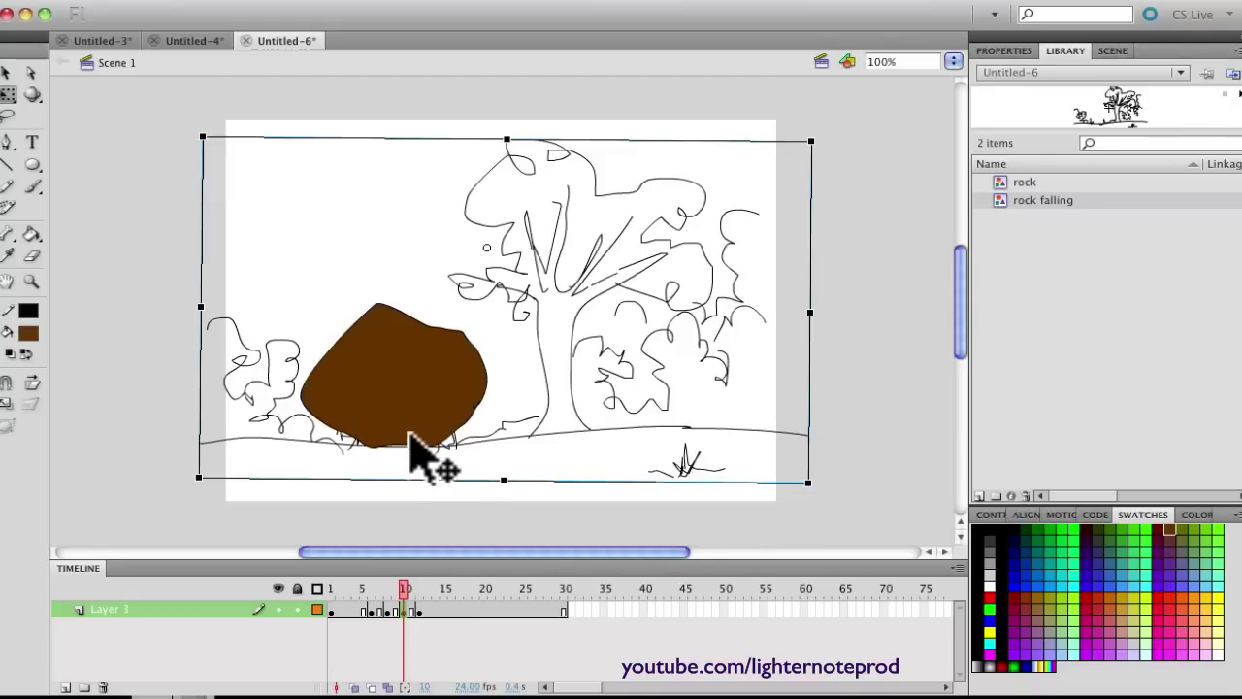
drag(415, 436, 423, 449)
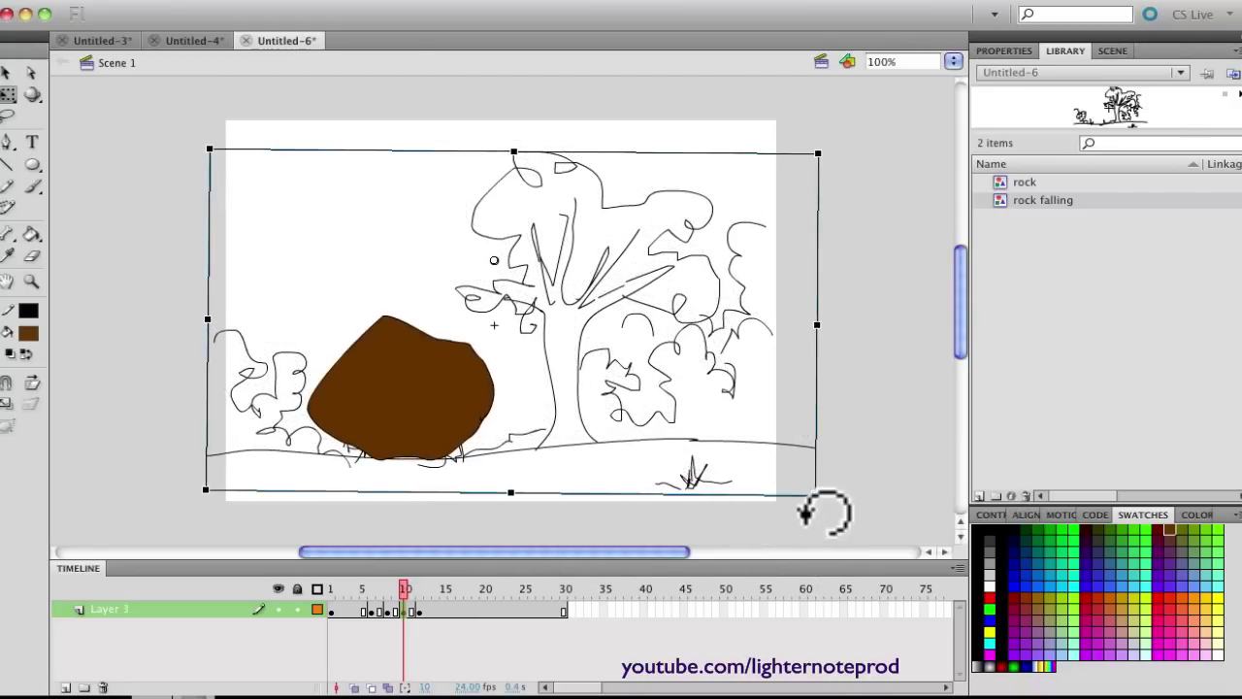
drag(807, 512, 840, 485)
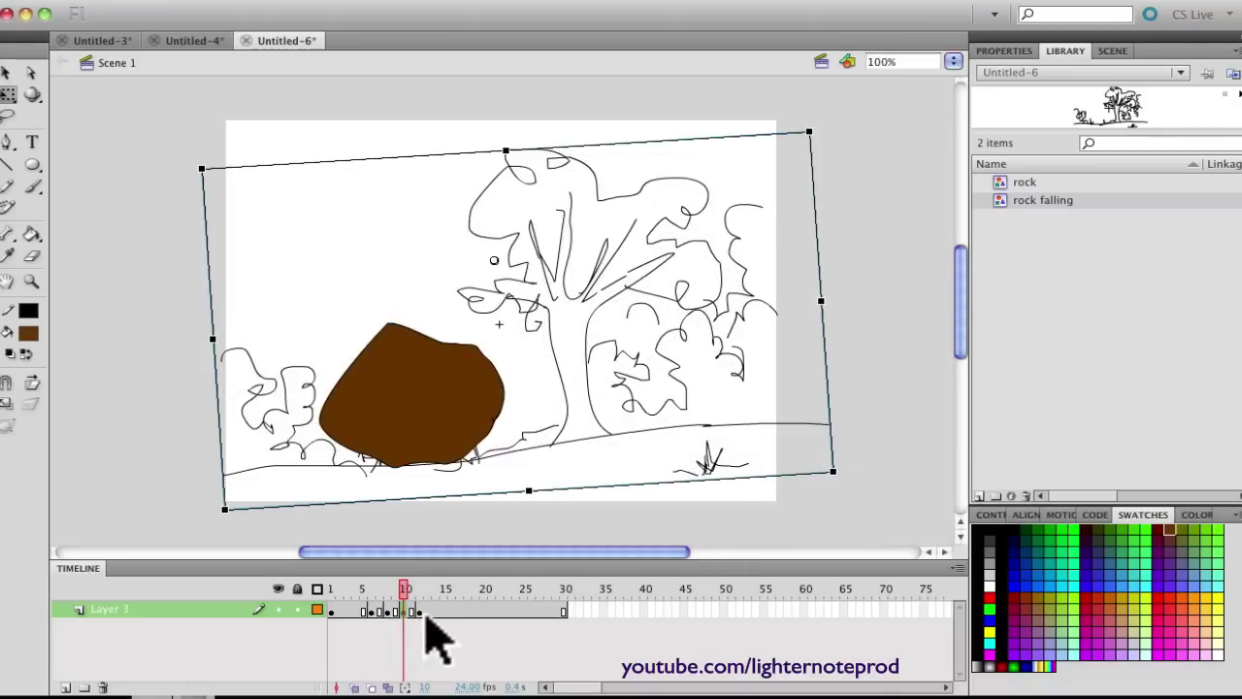
Compare the scene symbol at frames 10 and 12, and check the looping properties of both instances
click(419, 612)
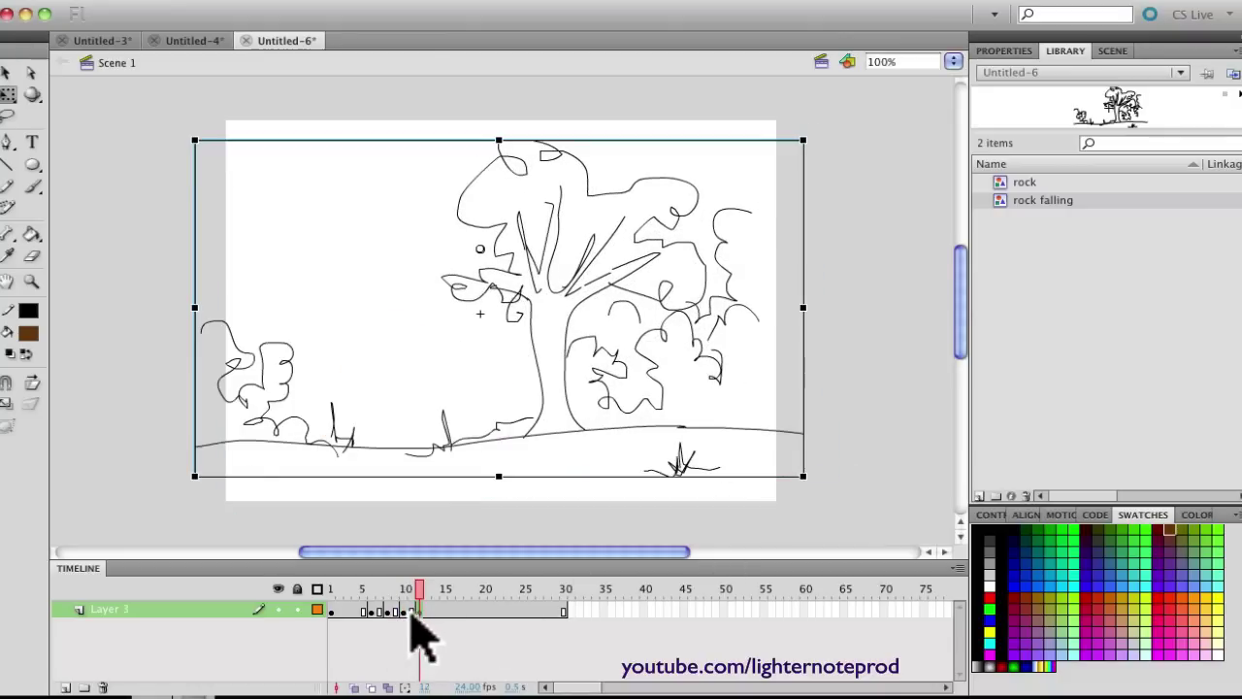
click(408, 617)
click(422, 617)
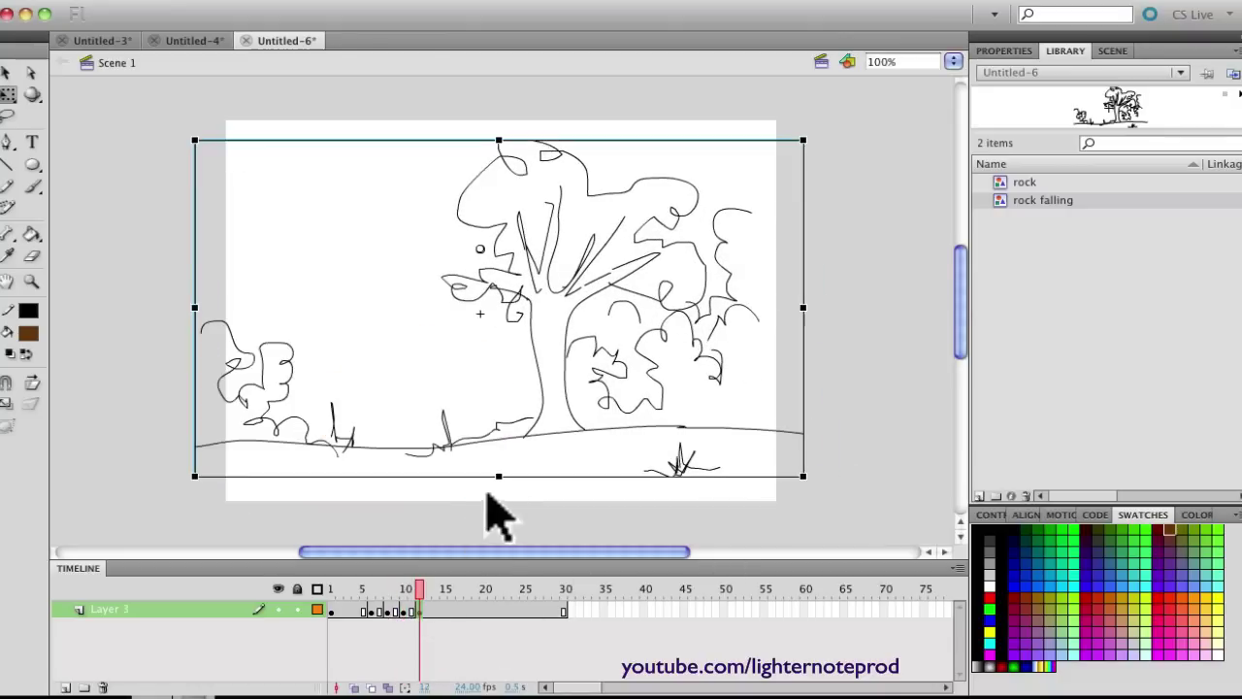
click(402, 587)
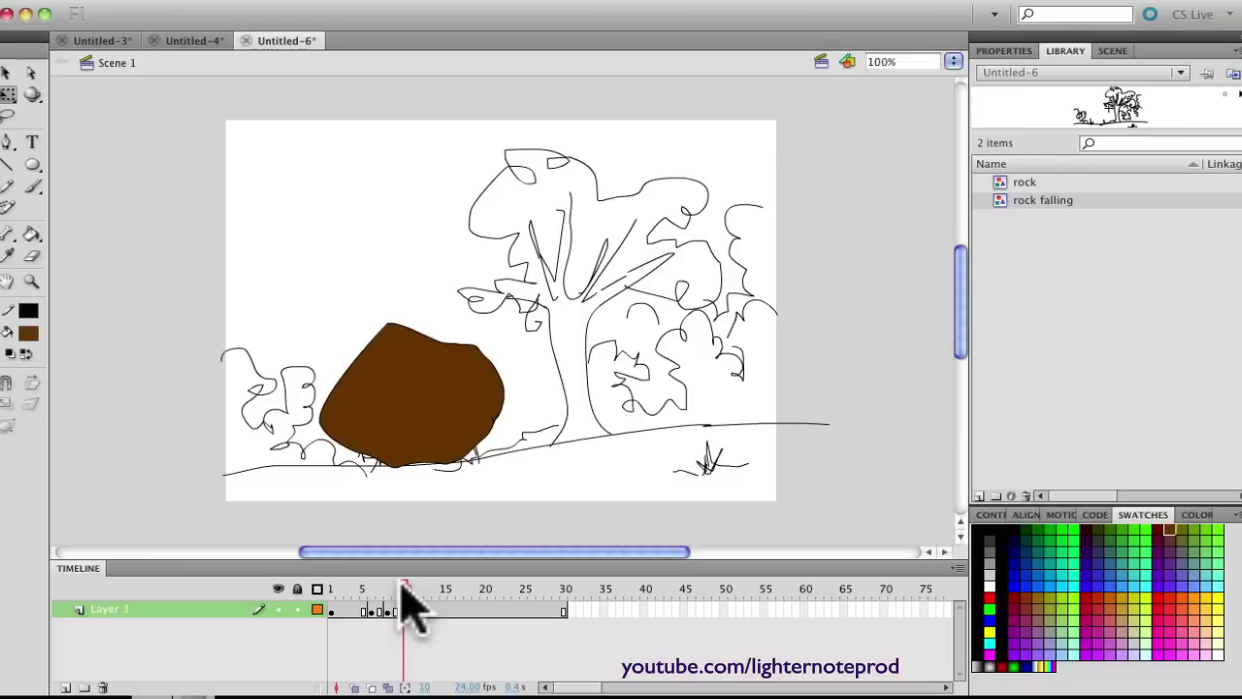
click(419, 589)
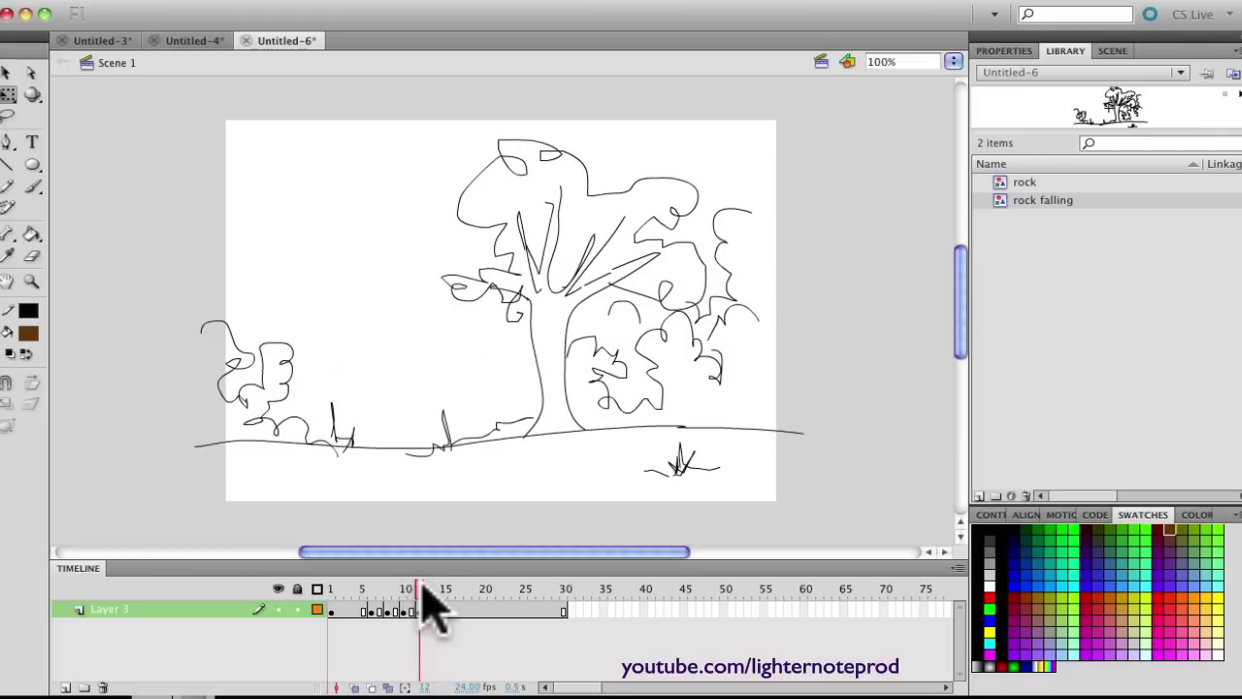
click(492, 443)
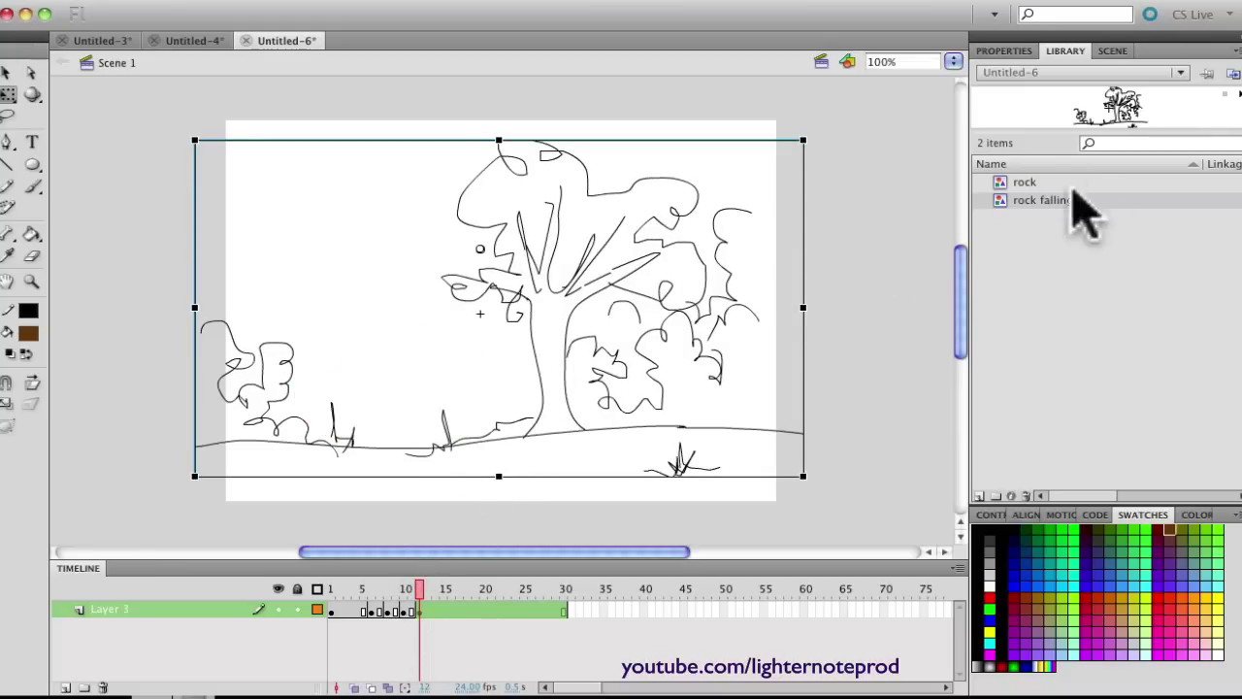
click(1018, 54)
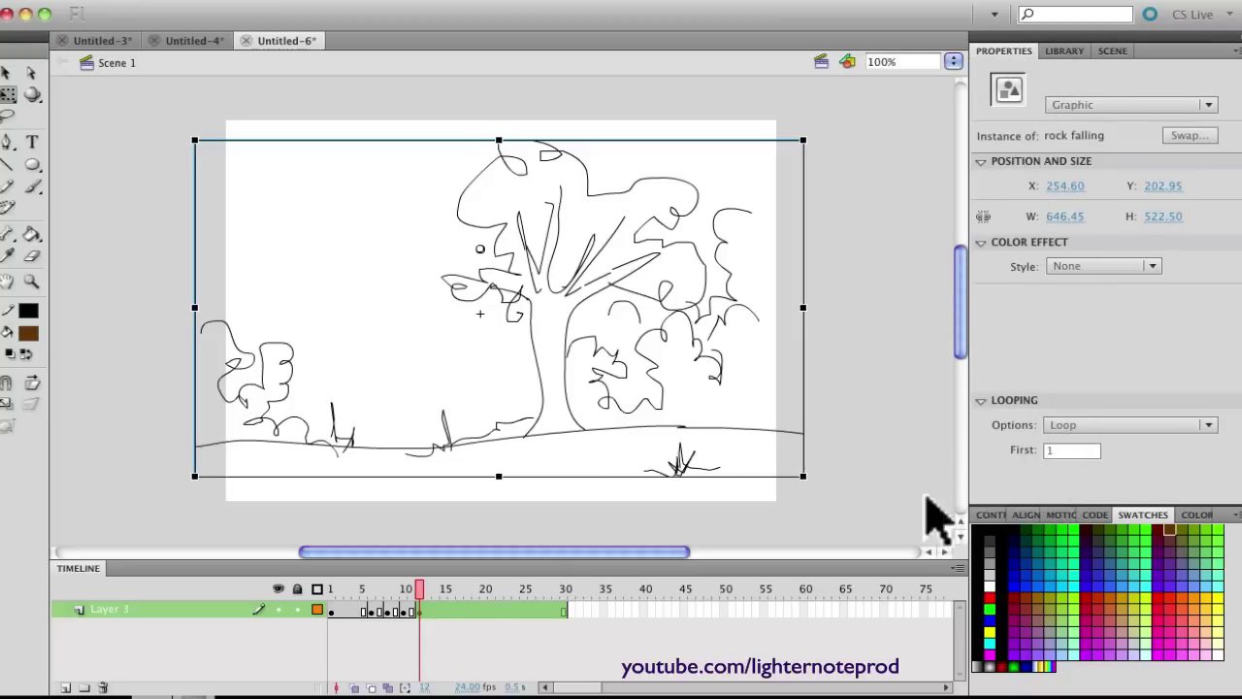
click(405, 588)
click(487, 405)
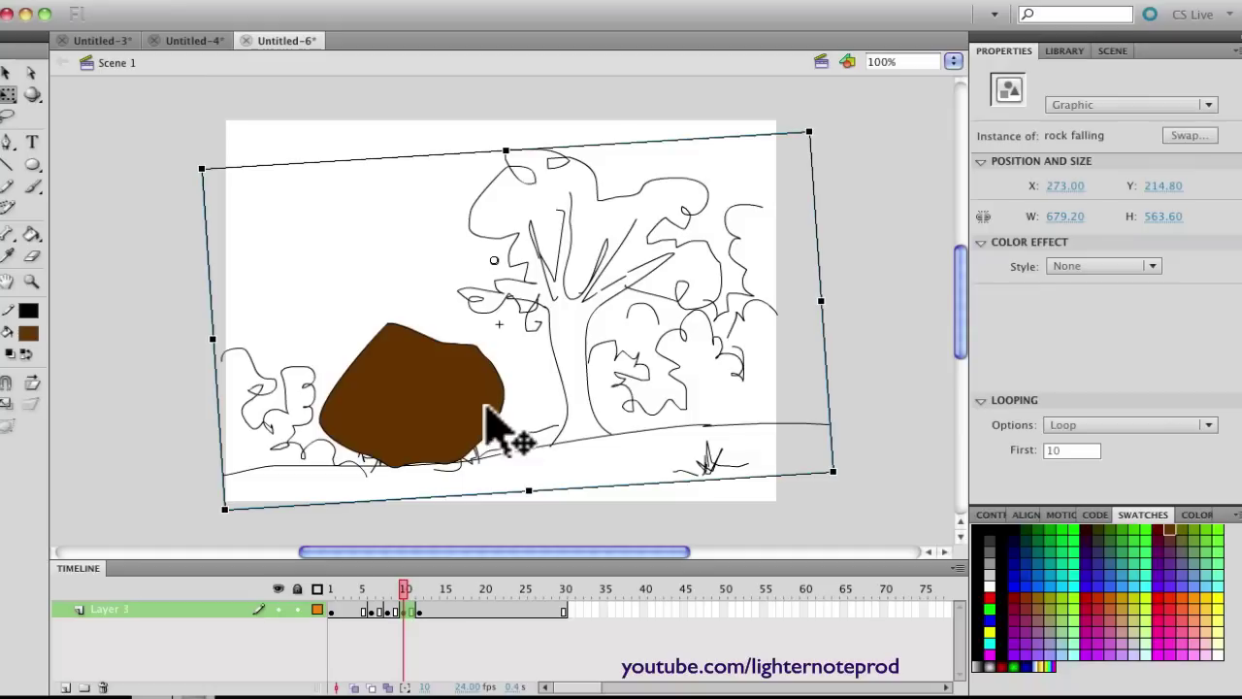
Set the looping option of the rock falling instance at frame 12 to Play Once
click(420, 588)
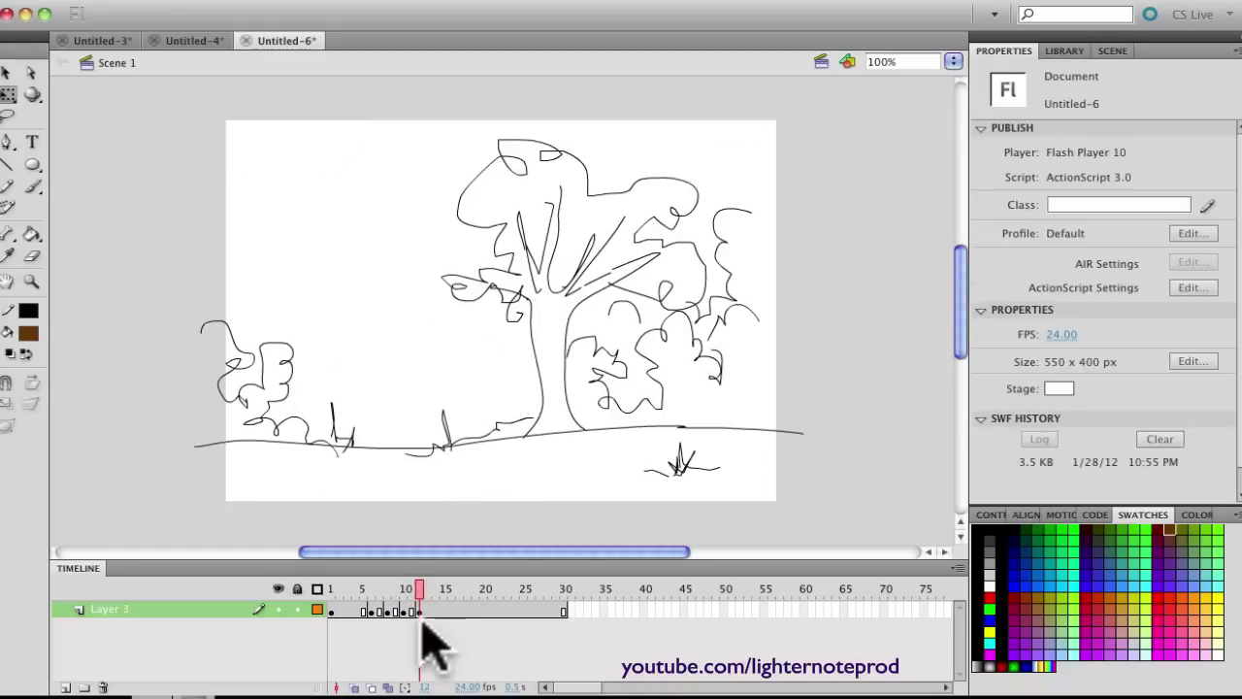
click(420, 609)
click(597, 393)
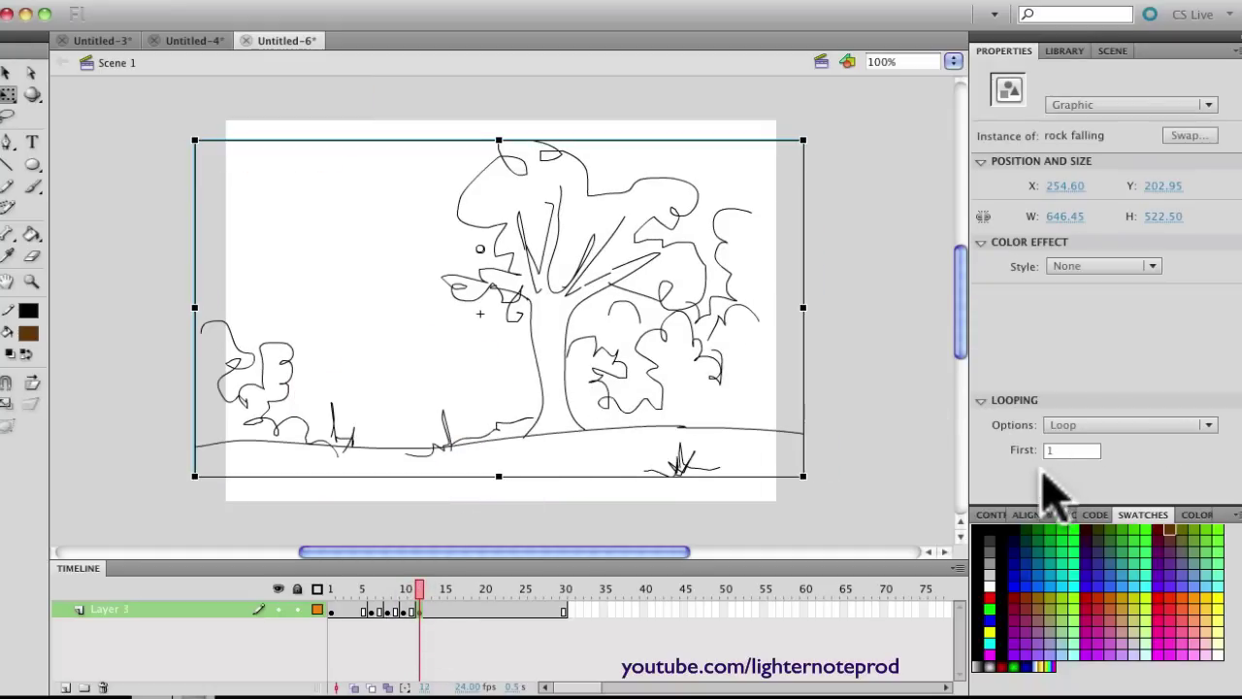
click(1062, 425)
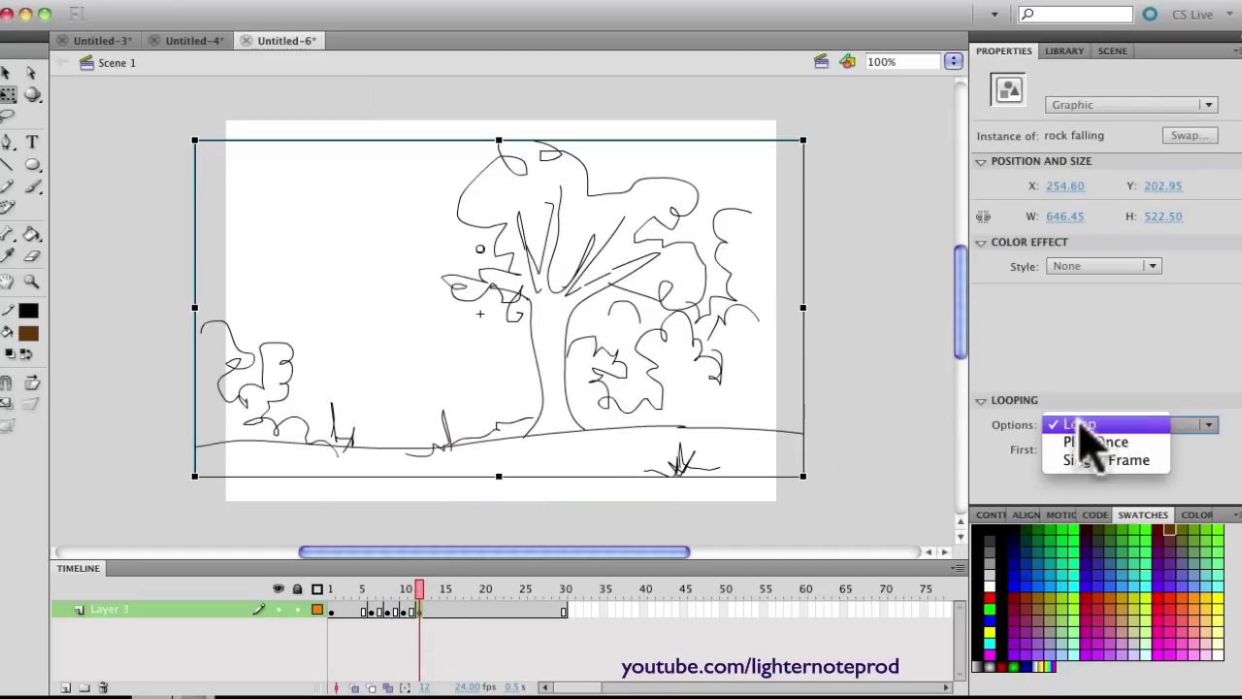
click(1104, 443)
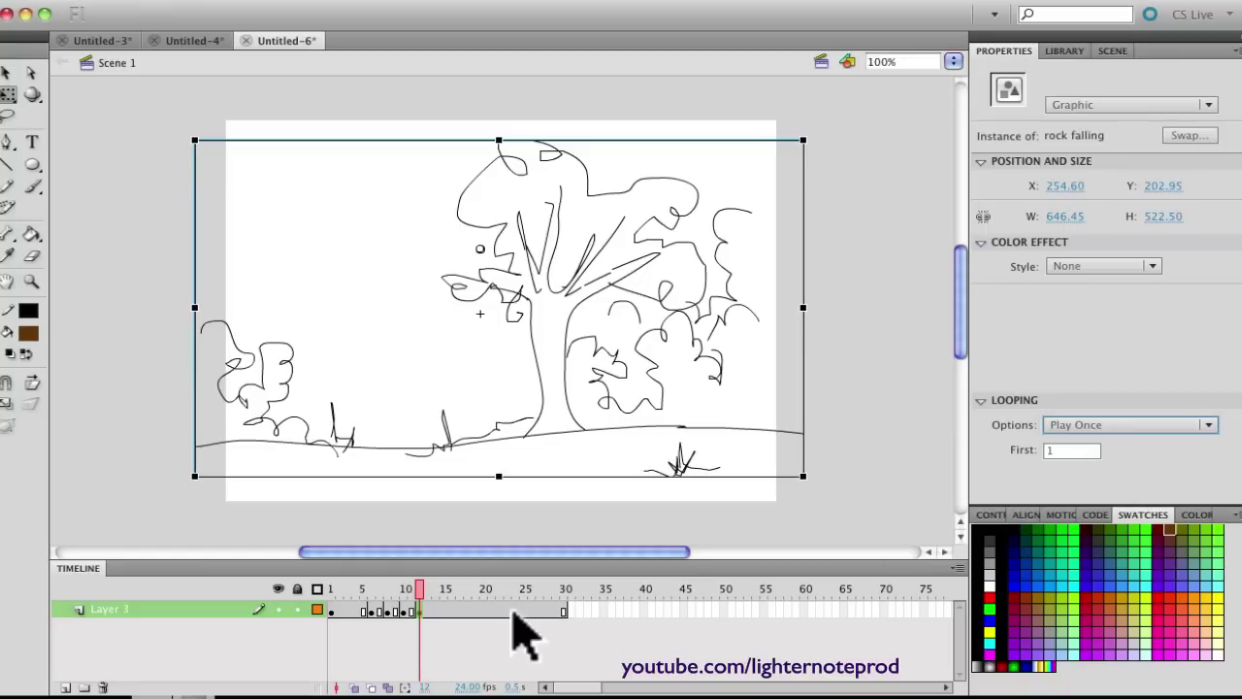
Set the first frame of the rock falling instance at frame 12 to 12 and its looping option to Loop
click(1060, 450)
text(12)
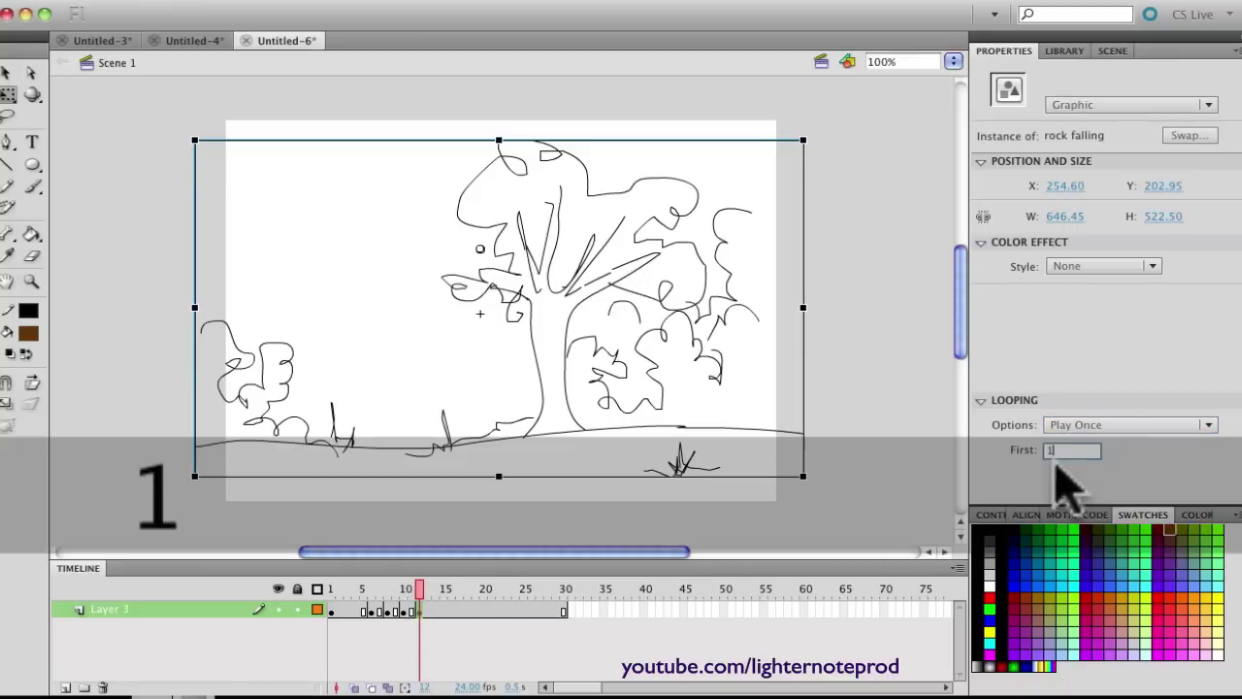
key(Return)
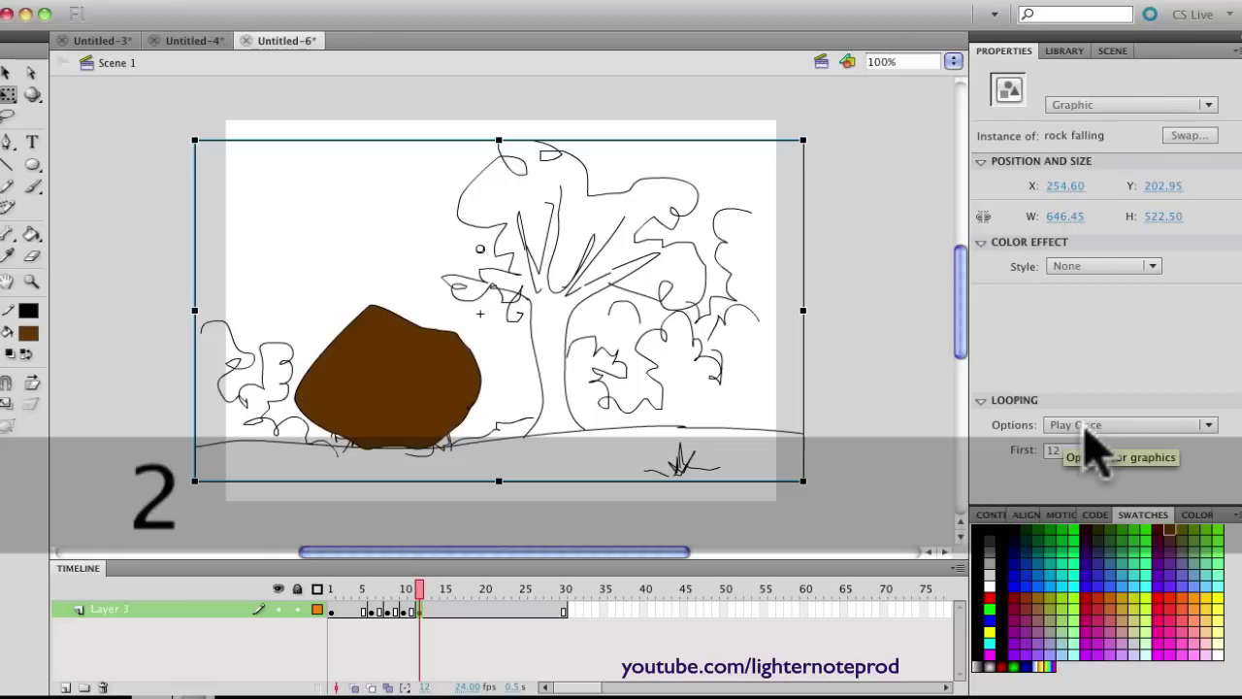
click(1090, 427)
click(1099, 424)
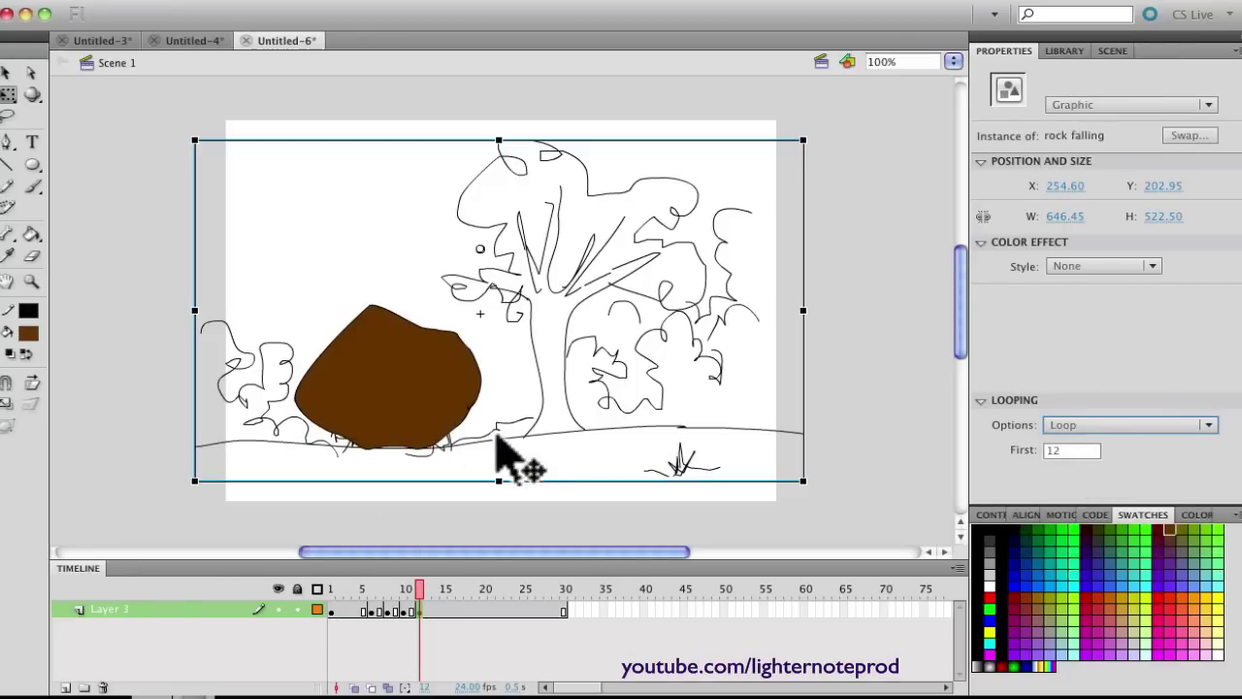
Inspect the rock falling symbol's own timeline and review the opening frames of the main scene up to frame 6
double_click(425, 401)
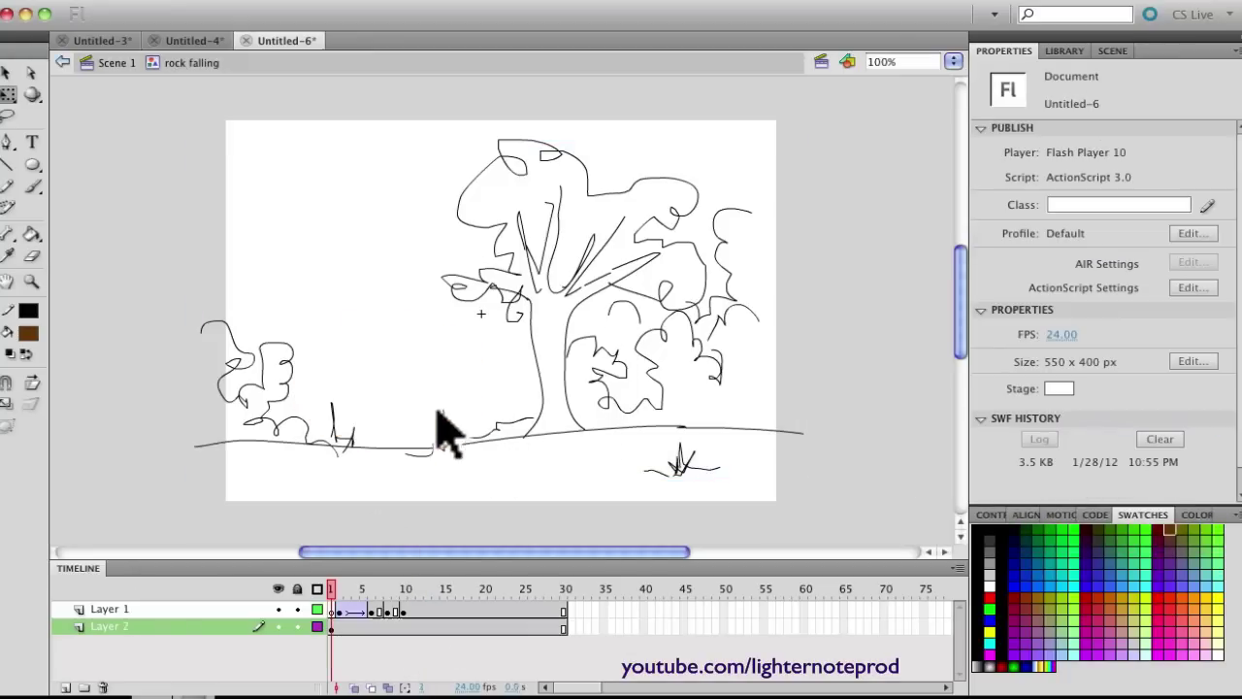
click(116, 62)
click(335, 612)
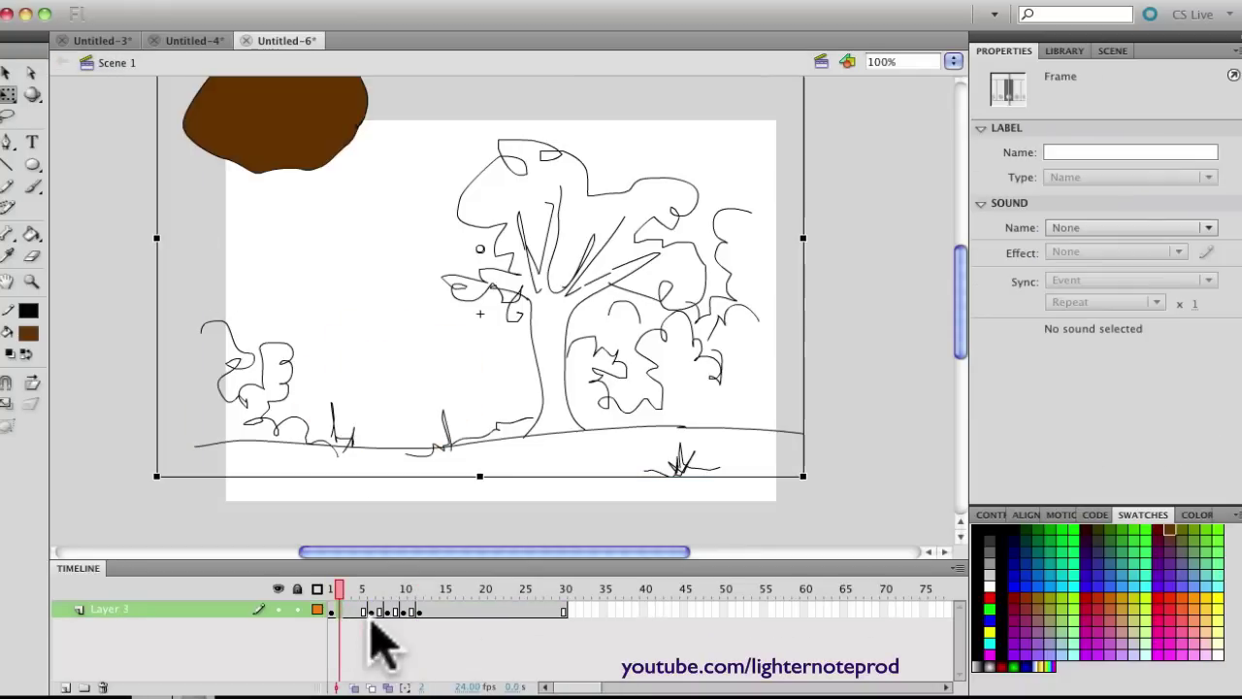
click(372, 611)
drag(369, 589, 331, 589)
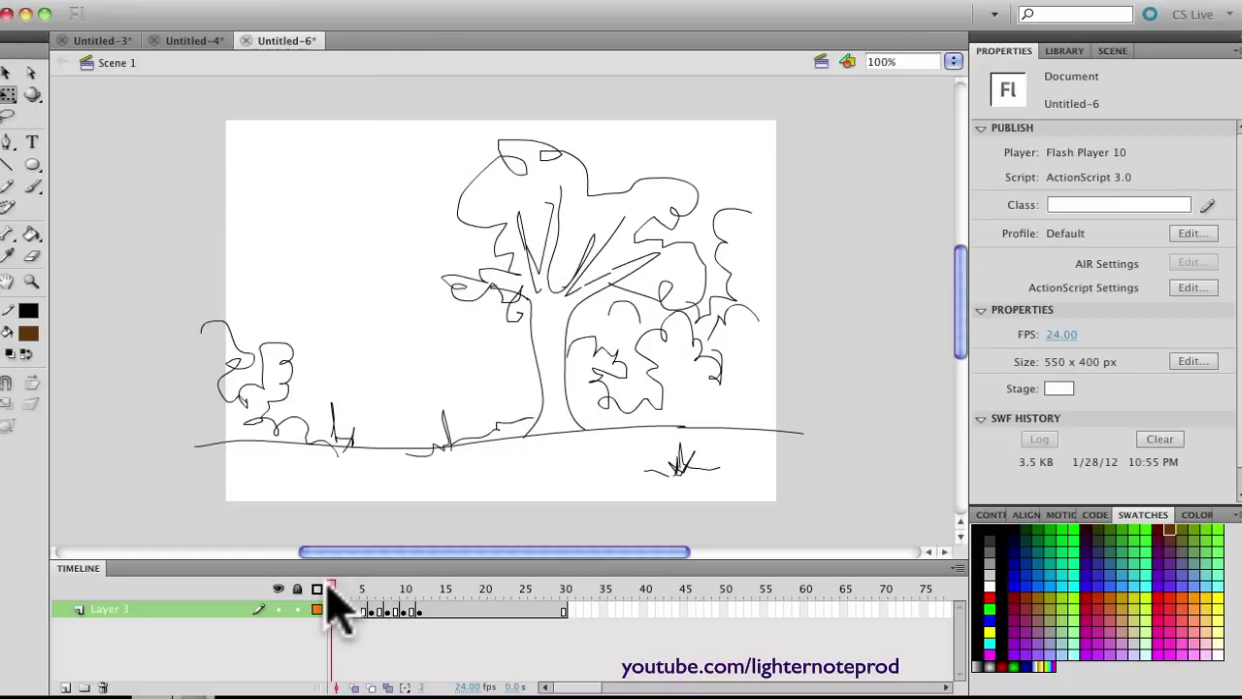
Set the looping option of the rock falling instance at frame 6 to Play Once
drag(330, 589, 369, 588)
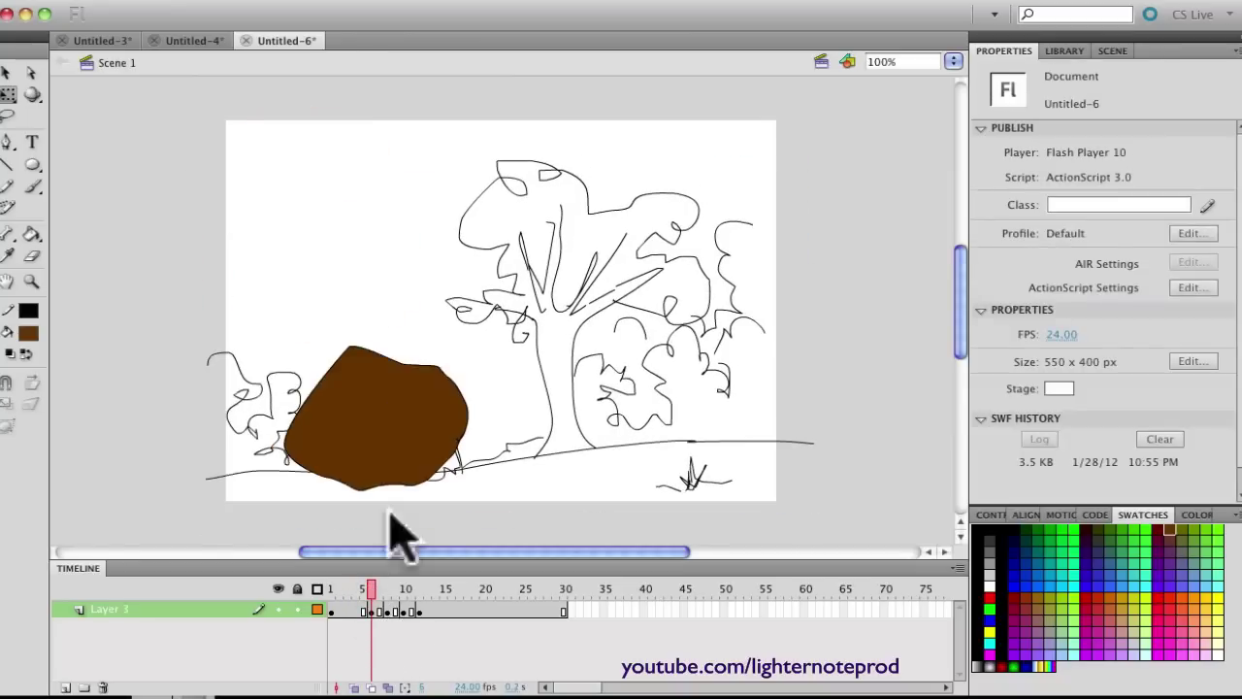
click(415, 457)
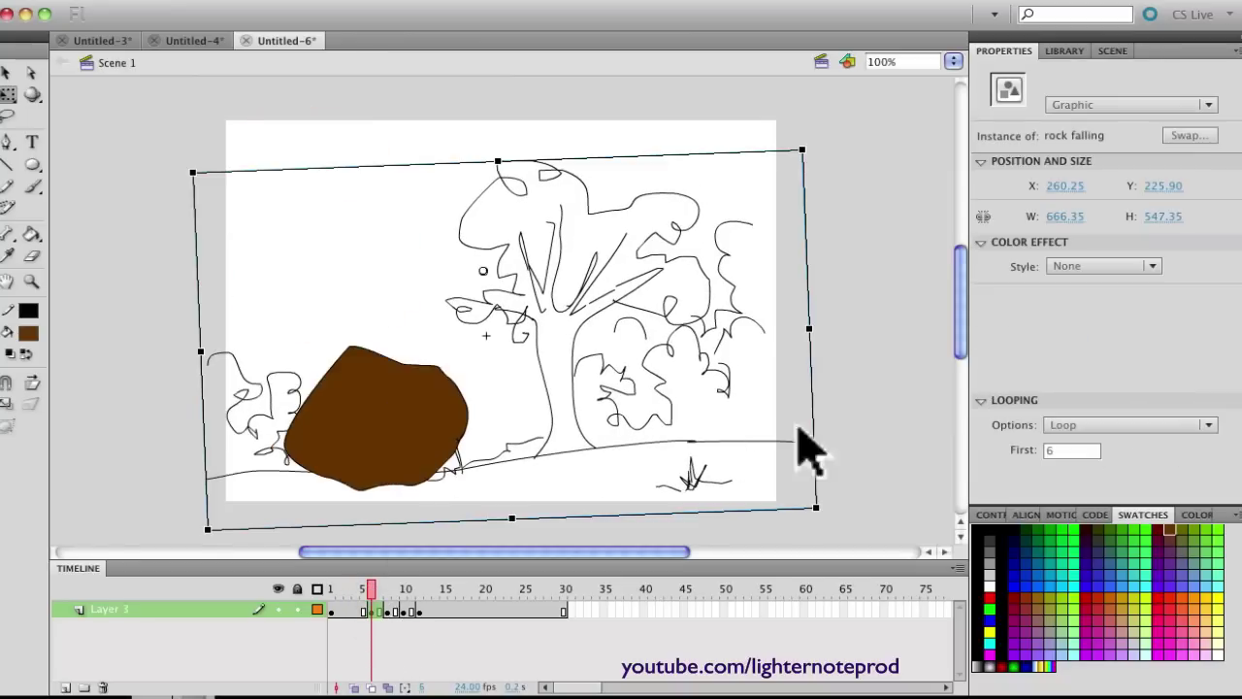
click(1077, 425)
click(1101, 442)
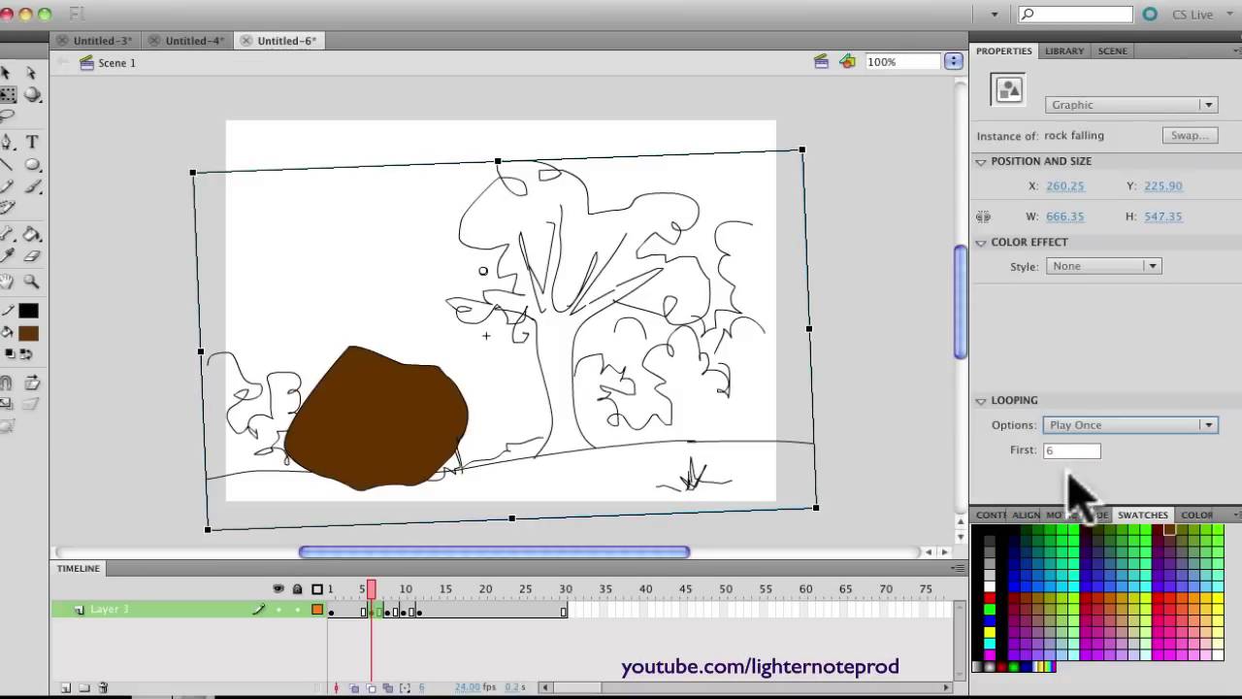
Set the looping option of the rock falling instance at frame 8 to Play Once
click(388, 610)
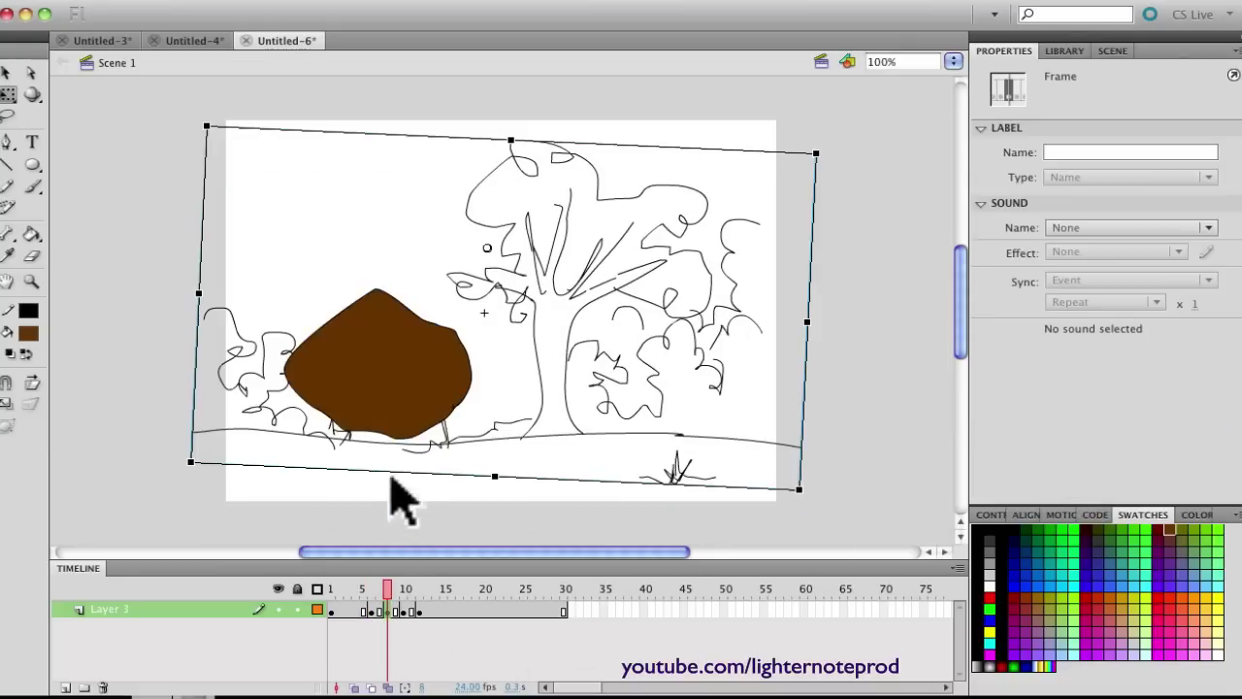
click(401, 416)
click(1102, 424)
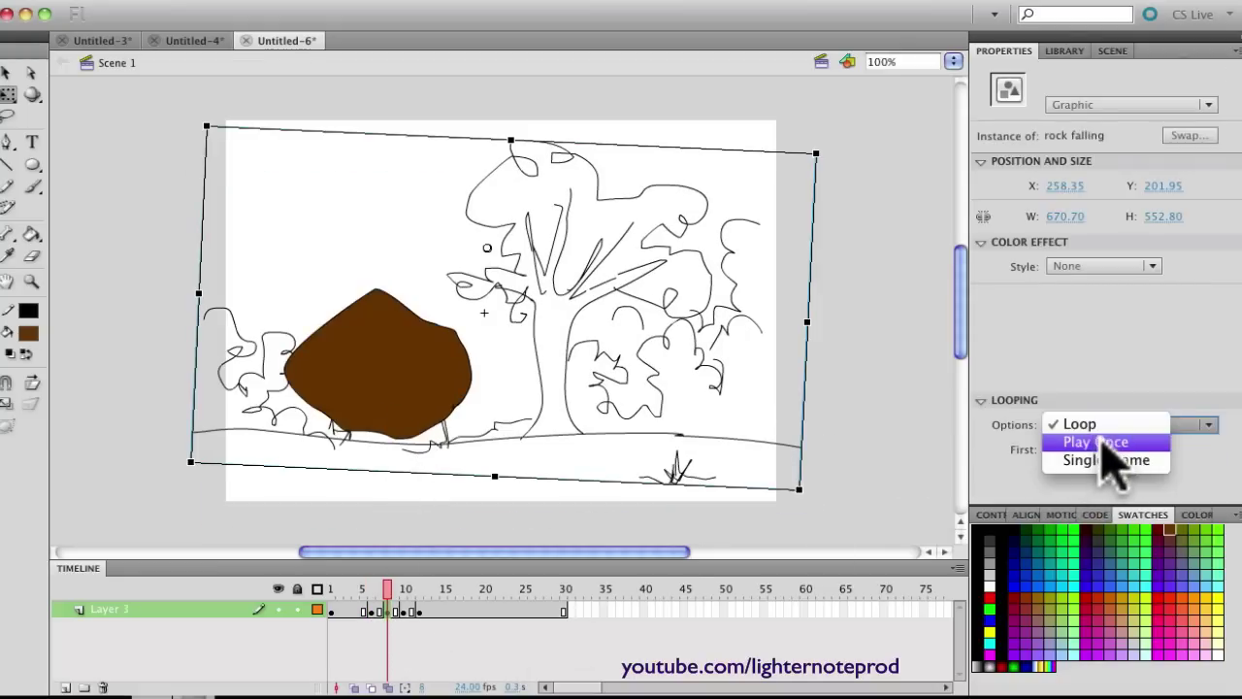
click(1102, 438)
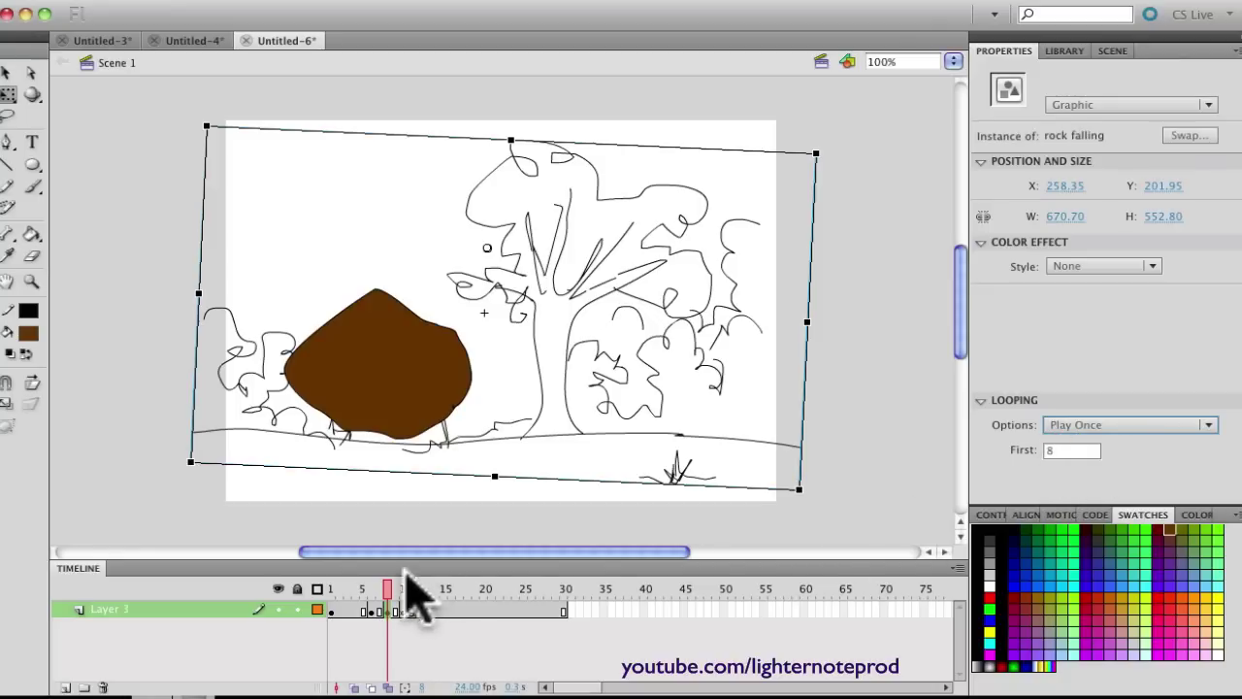
Set the rock falling instance at frame 10 to Play Once with 10 as its first frame
click(405, 611)
click(473, 464)
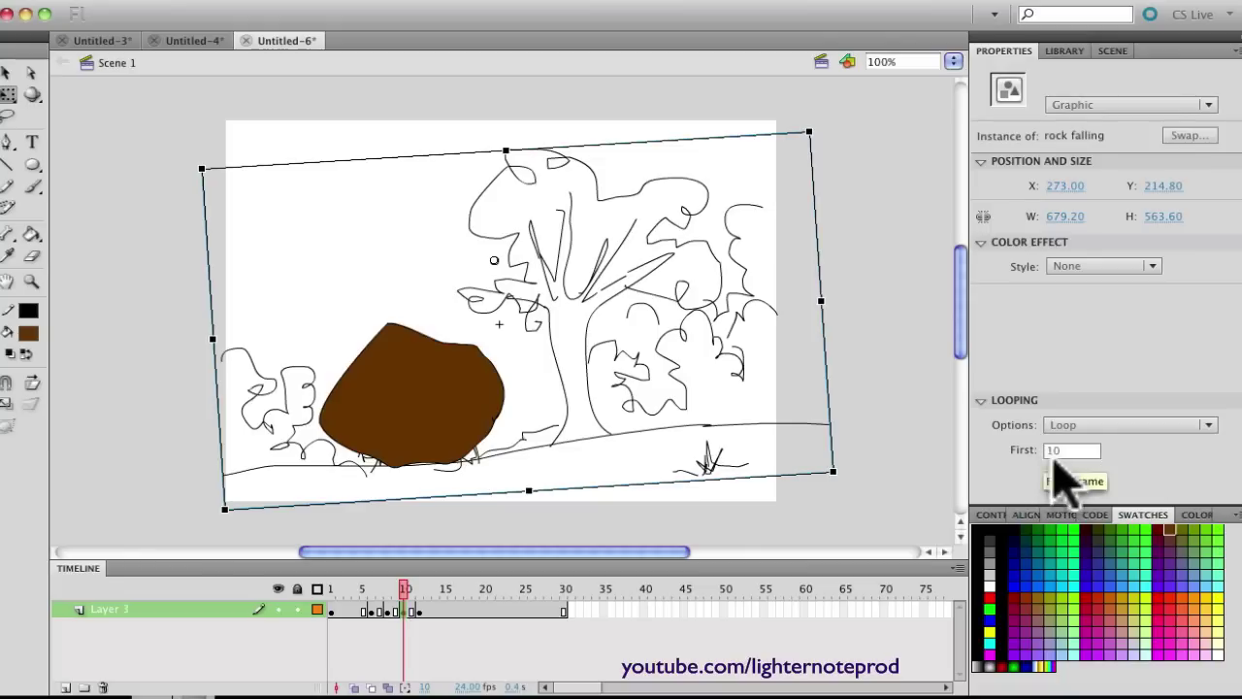
click(1087, 427)
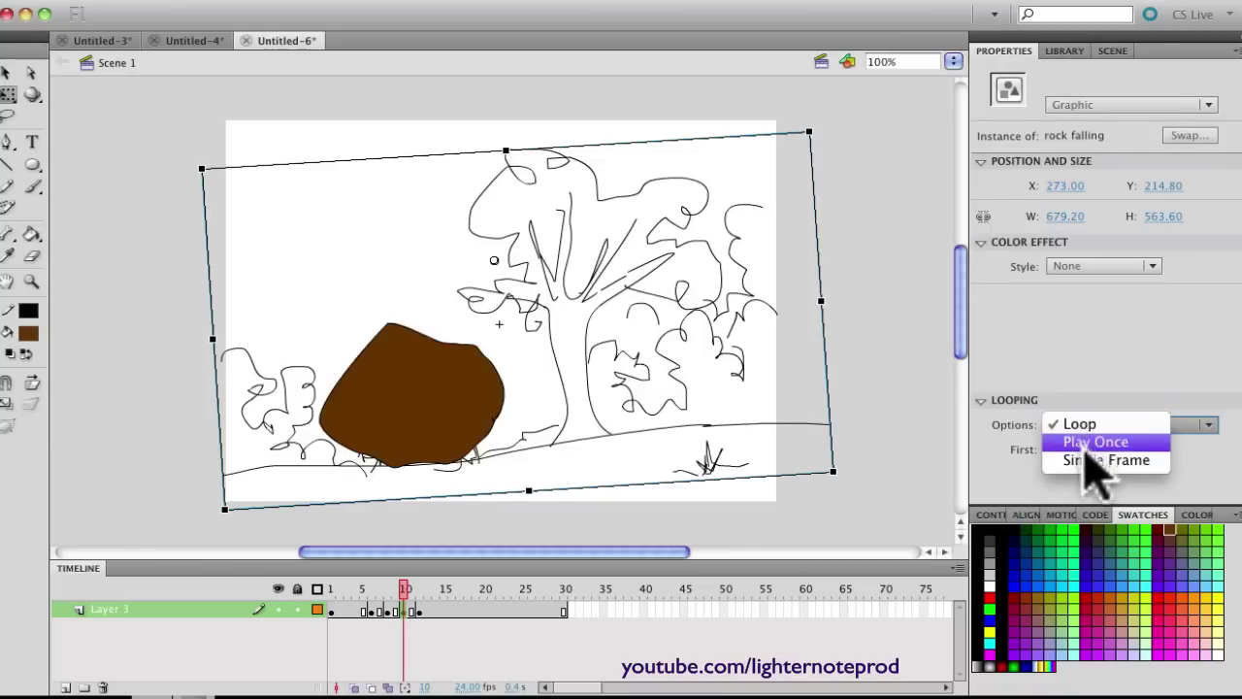
click(1091, 448)
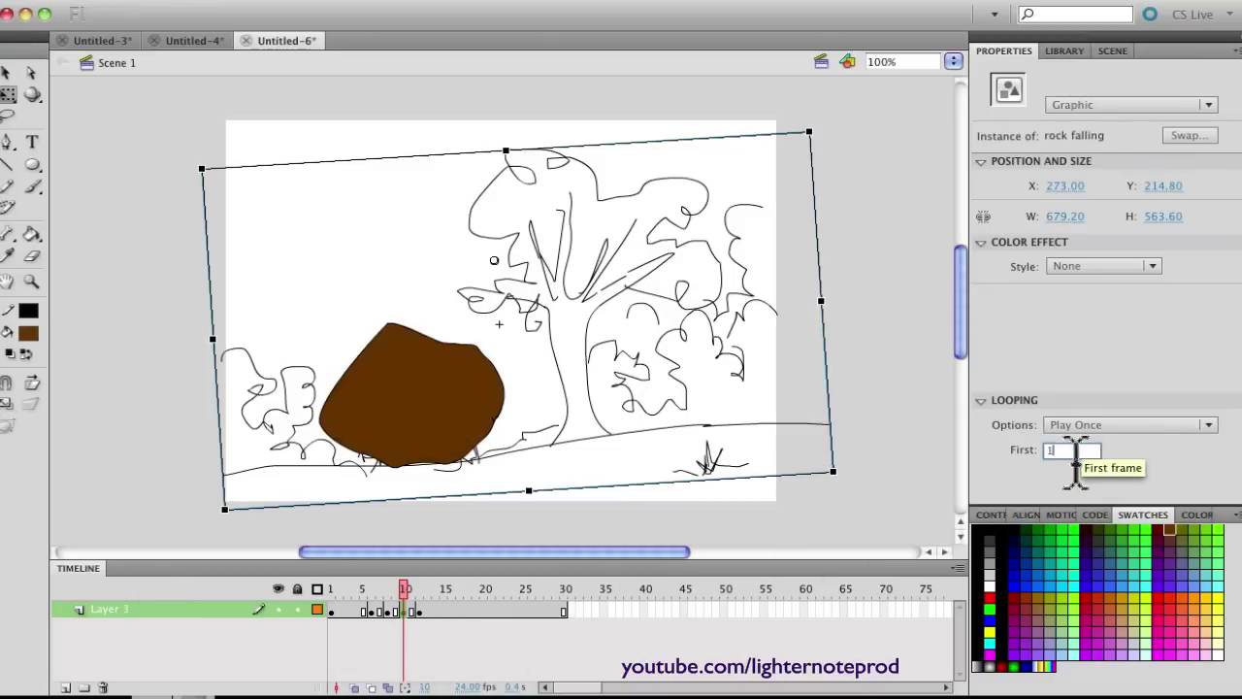
text(0)
key(Return)
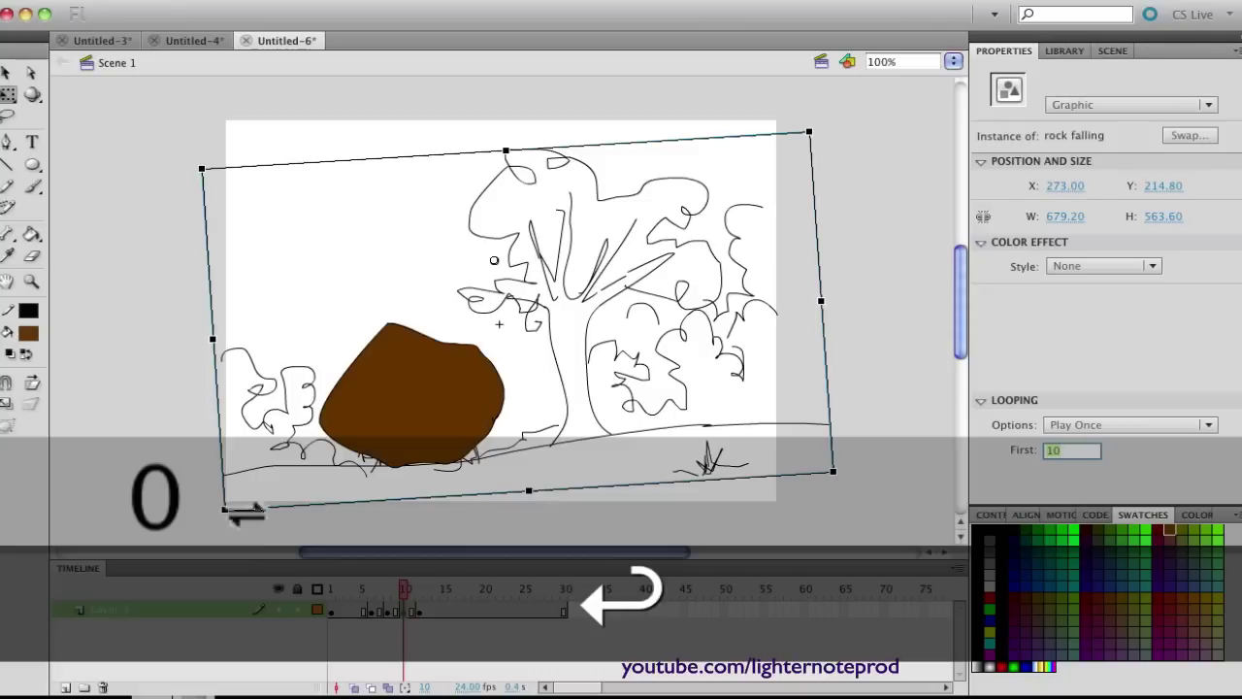
Switch the looping option of the rock falling instance at frame 12 back to Play Once
click(417, 611)
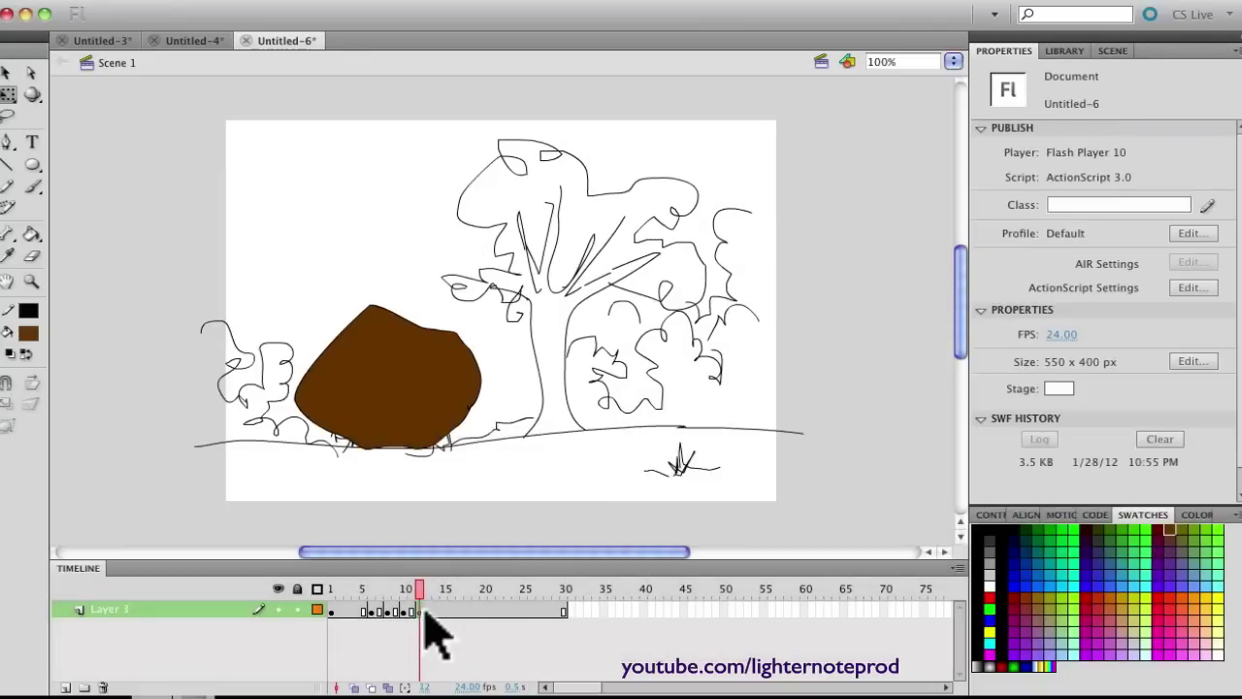
click(484, 426)
click(1101, 427)
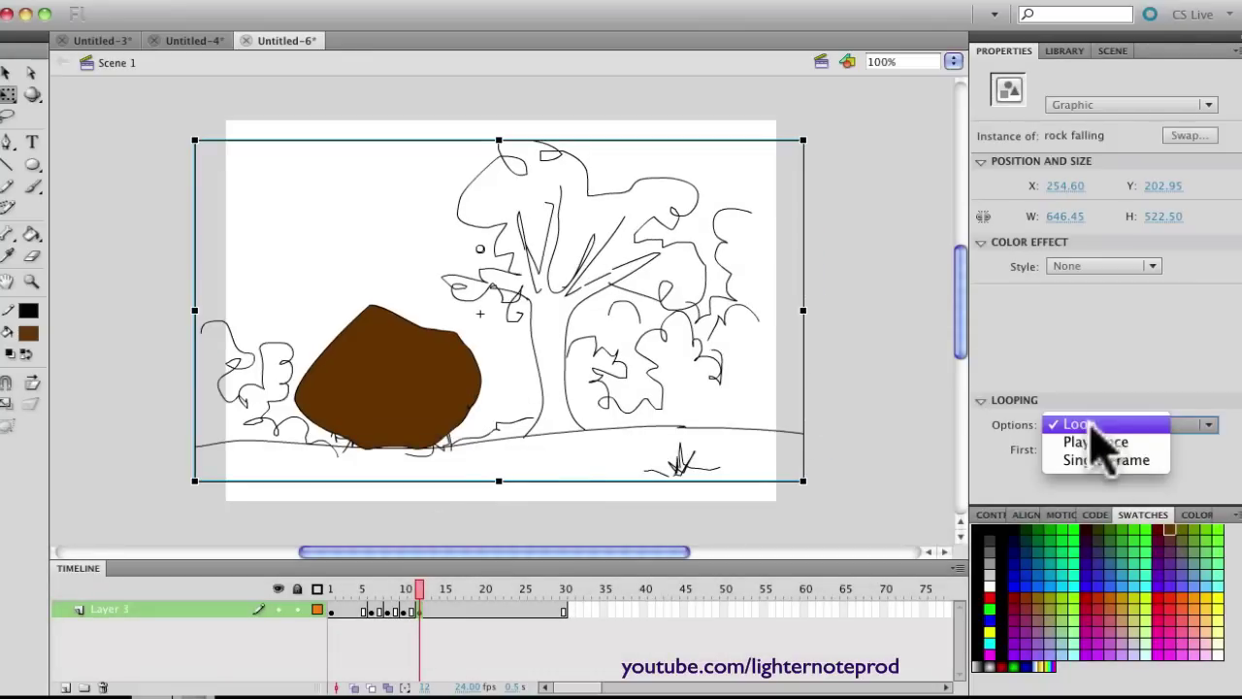
click(1097, 443)
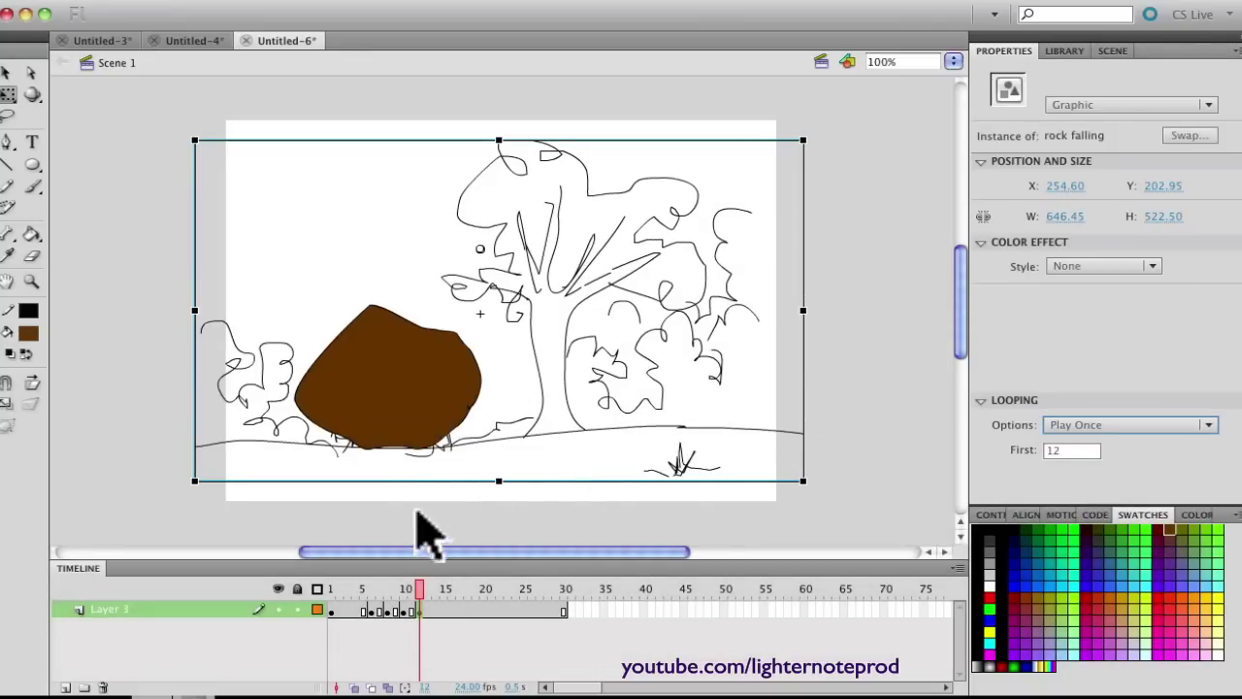
Play the animation from frame 1 on the stage and test the movie, placing its preview window over the stage
drag(415, 588, 316, 588)
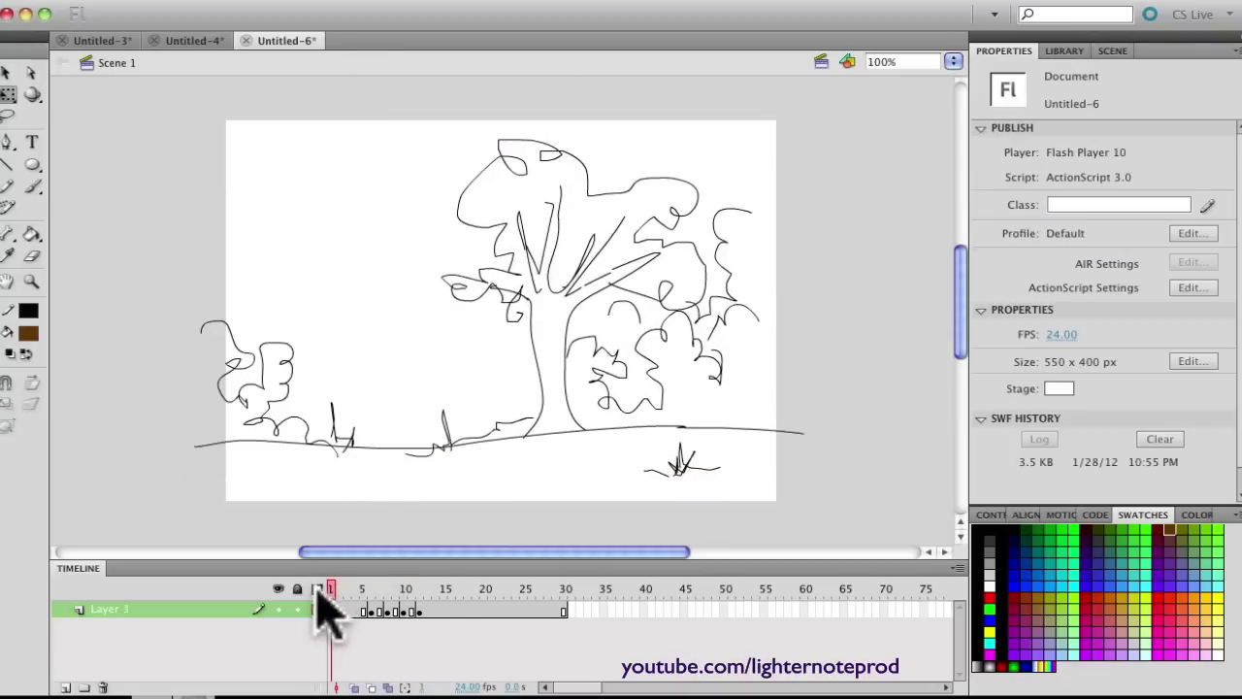
key(Return)
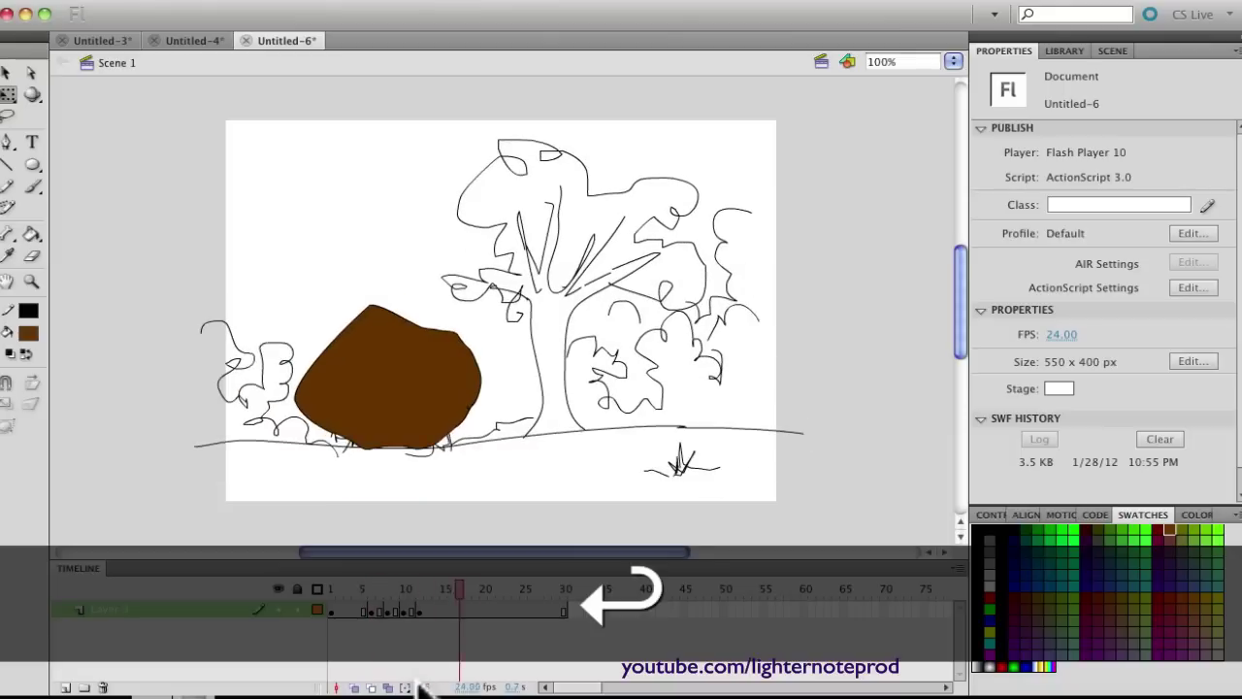
key(super+Return)
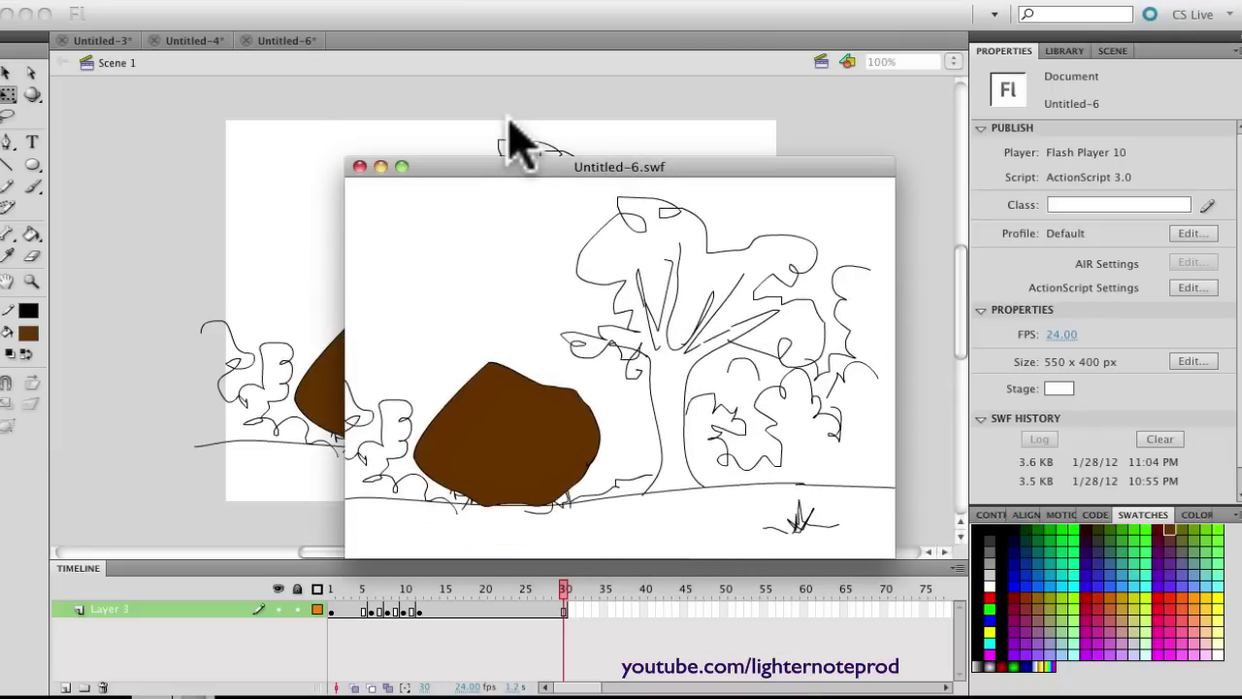
drag(557, 172, 435, 134)
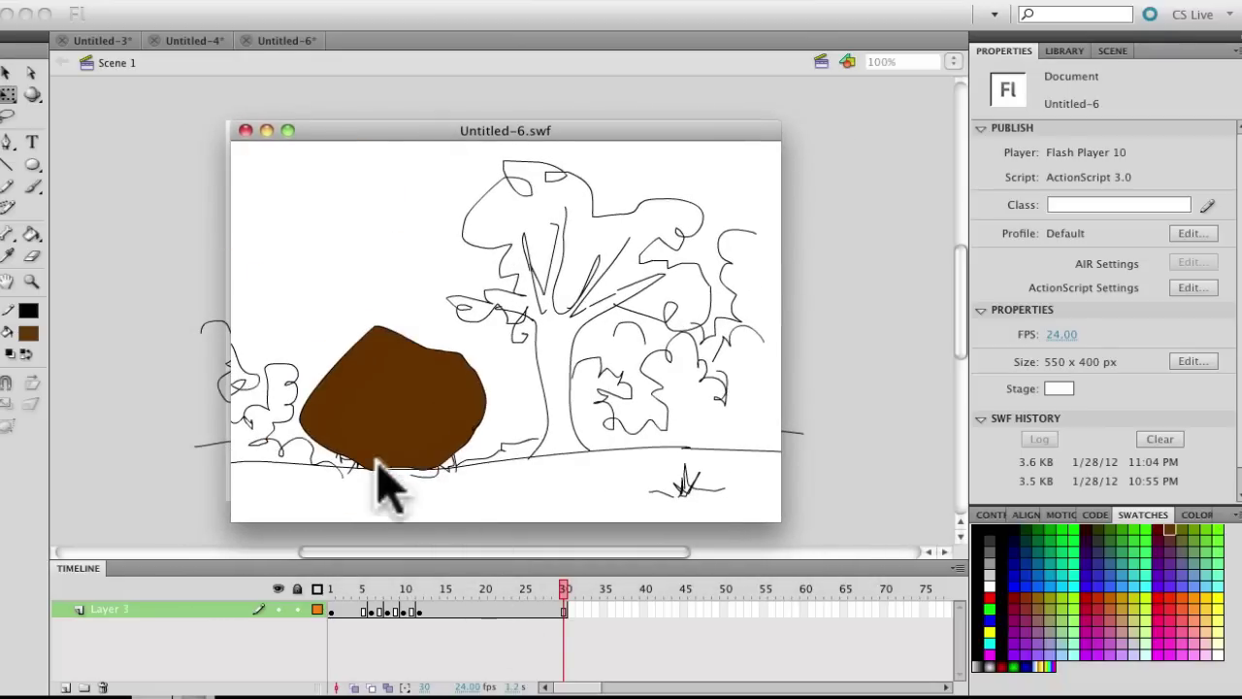